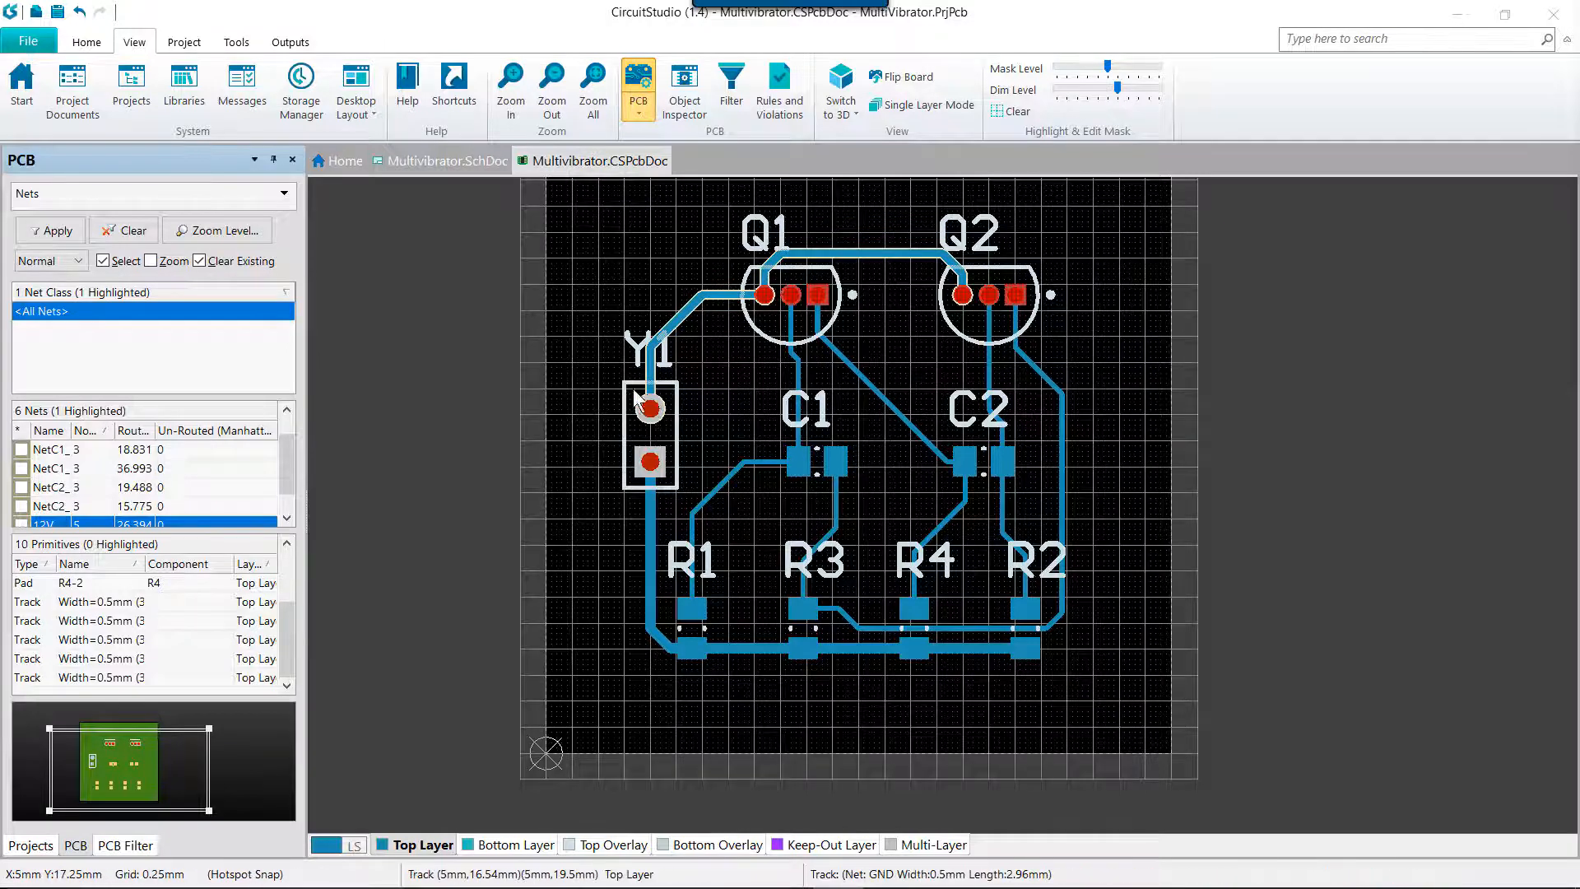
# - Review the PCB Editor's DRC violation display preferences and the DRC marker visibility in the board's layer and colour settings
pyautogui.click(28, 42)
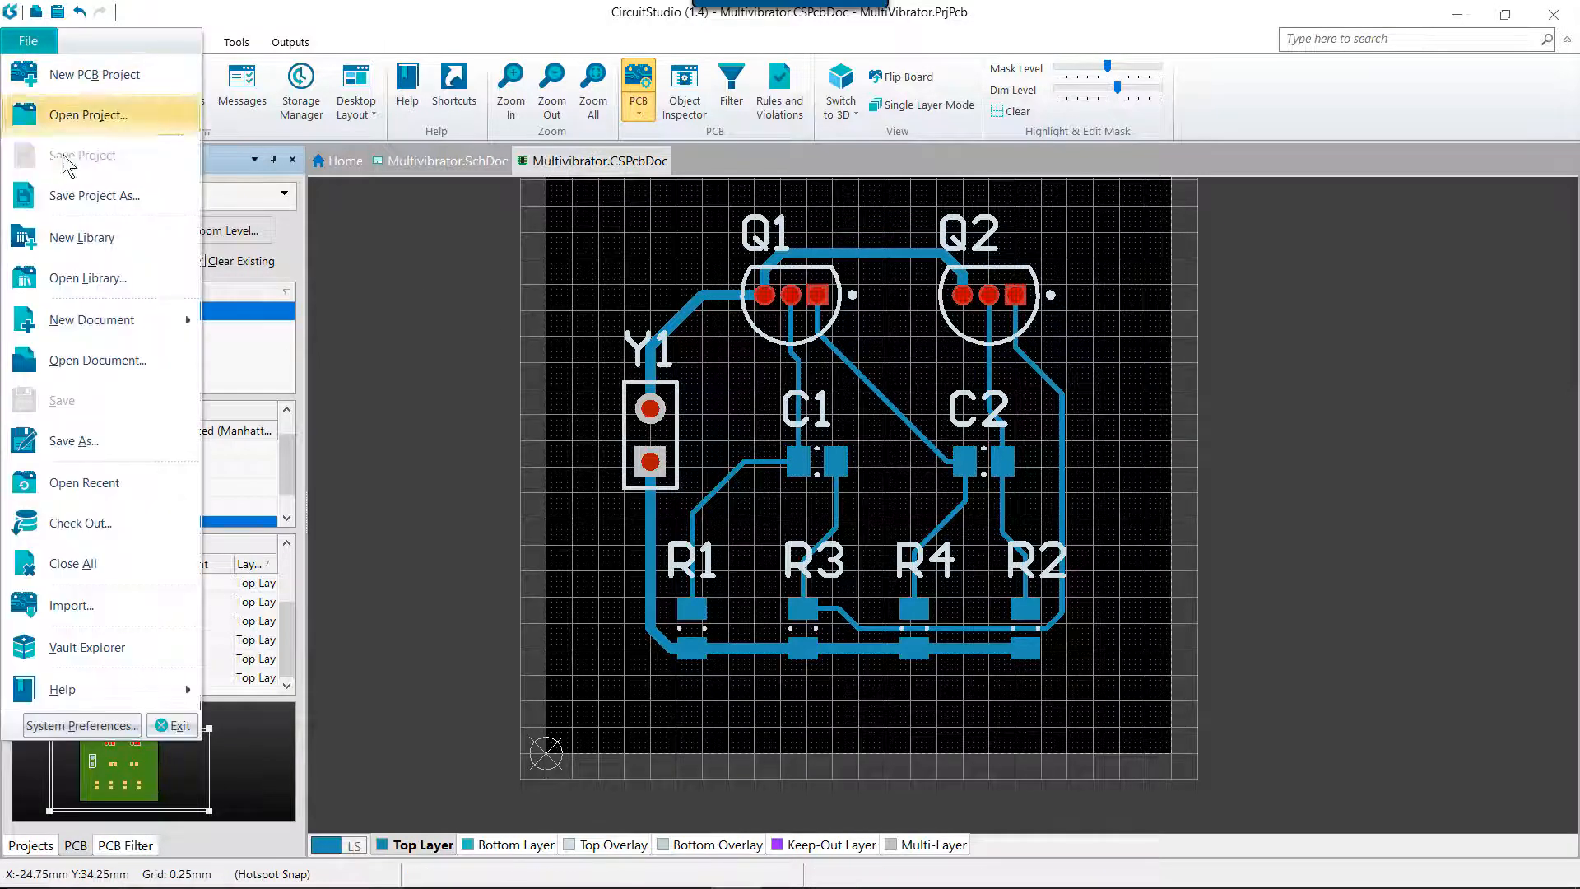
pyautogui.click(115, 722)
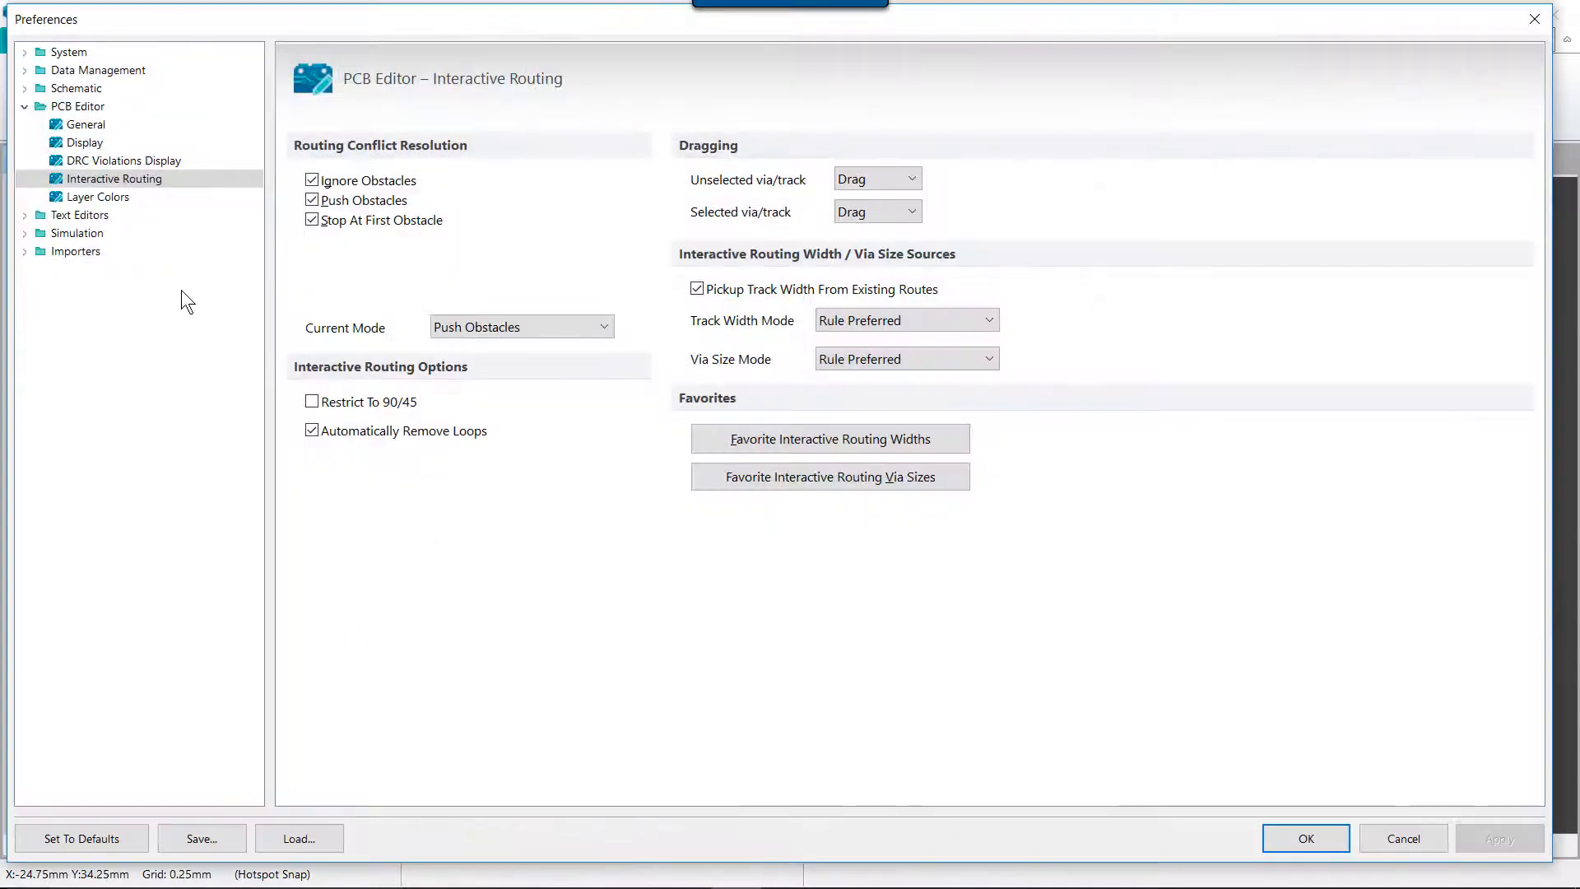
pyautogui.click(121, 162)
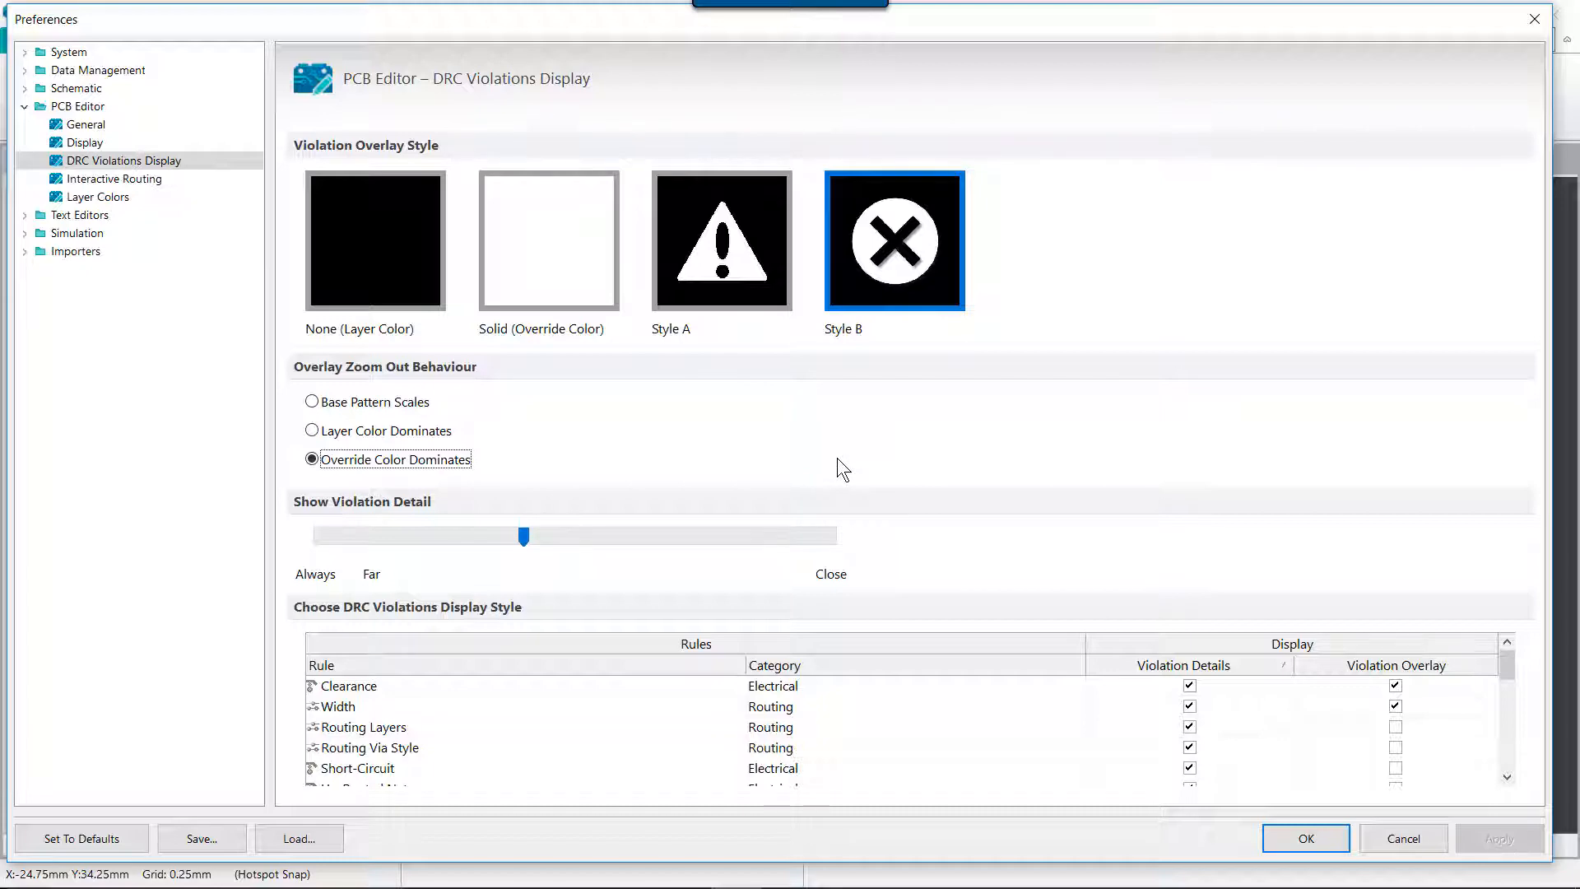
pyautogui.click(1309, 839)
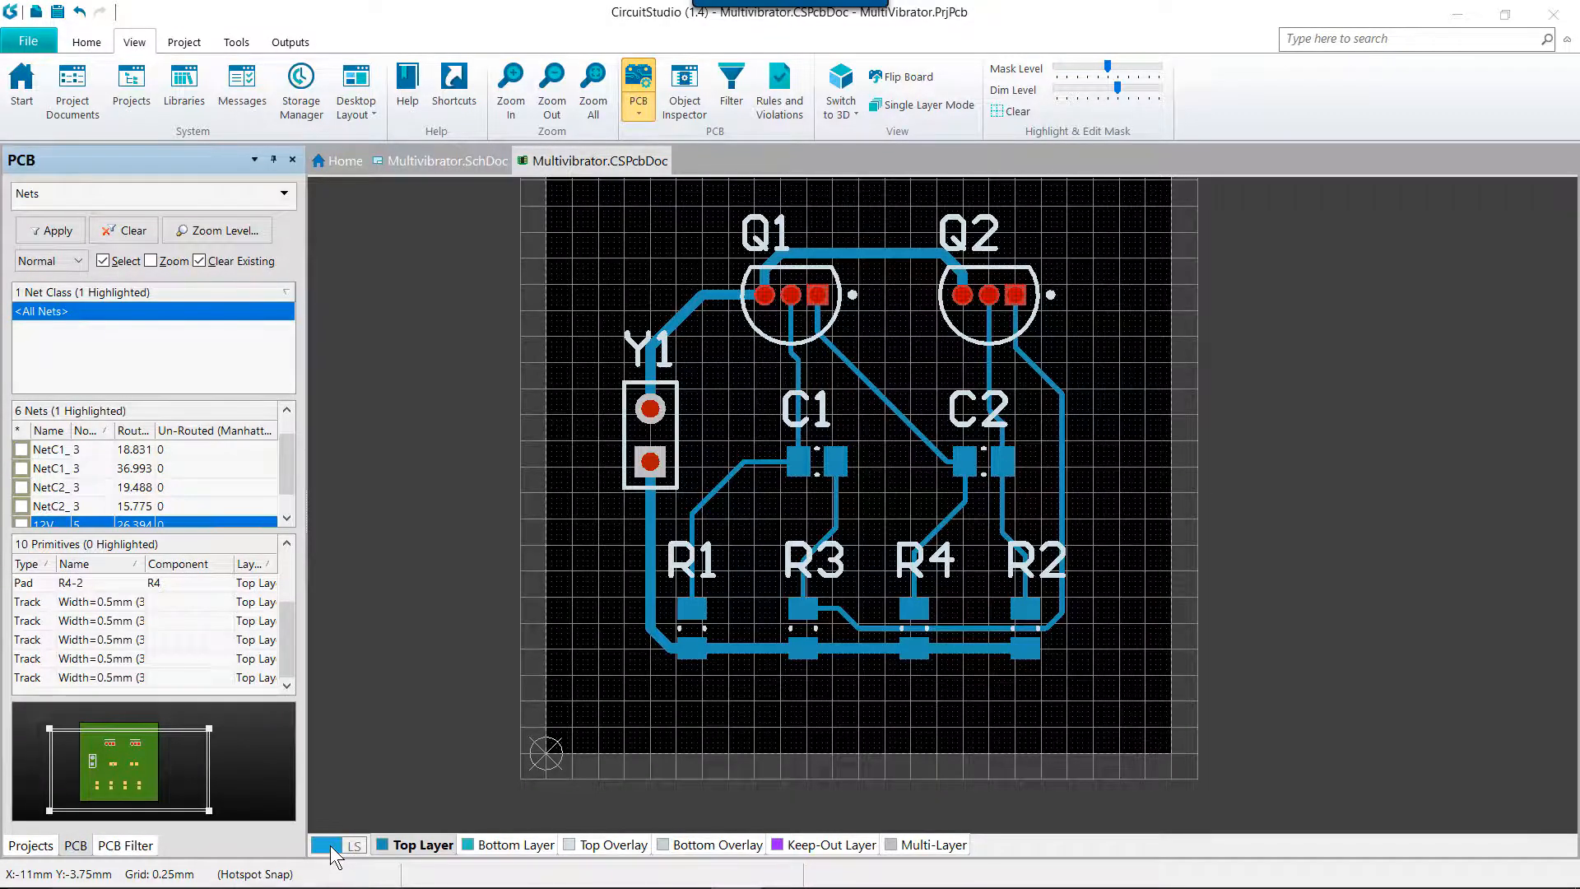
pyautogui.click(329, 845)
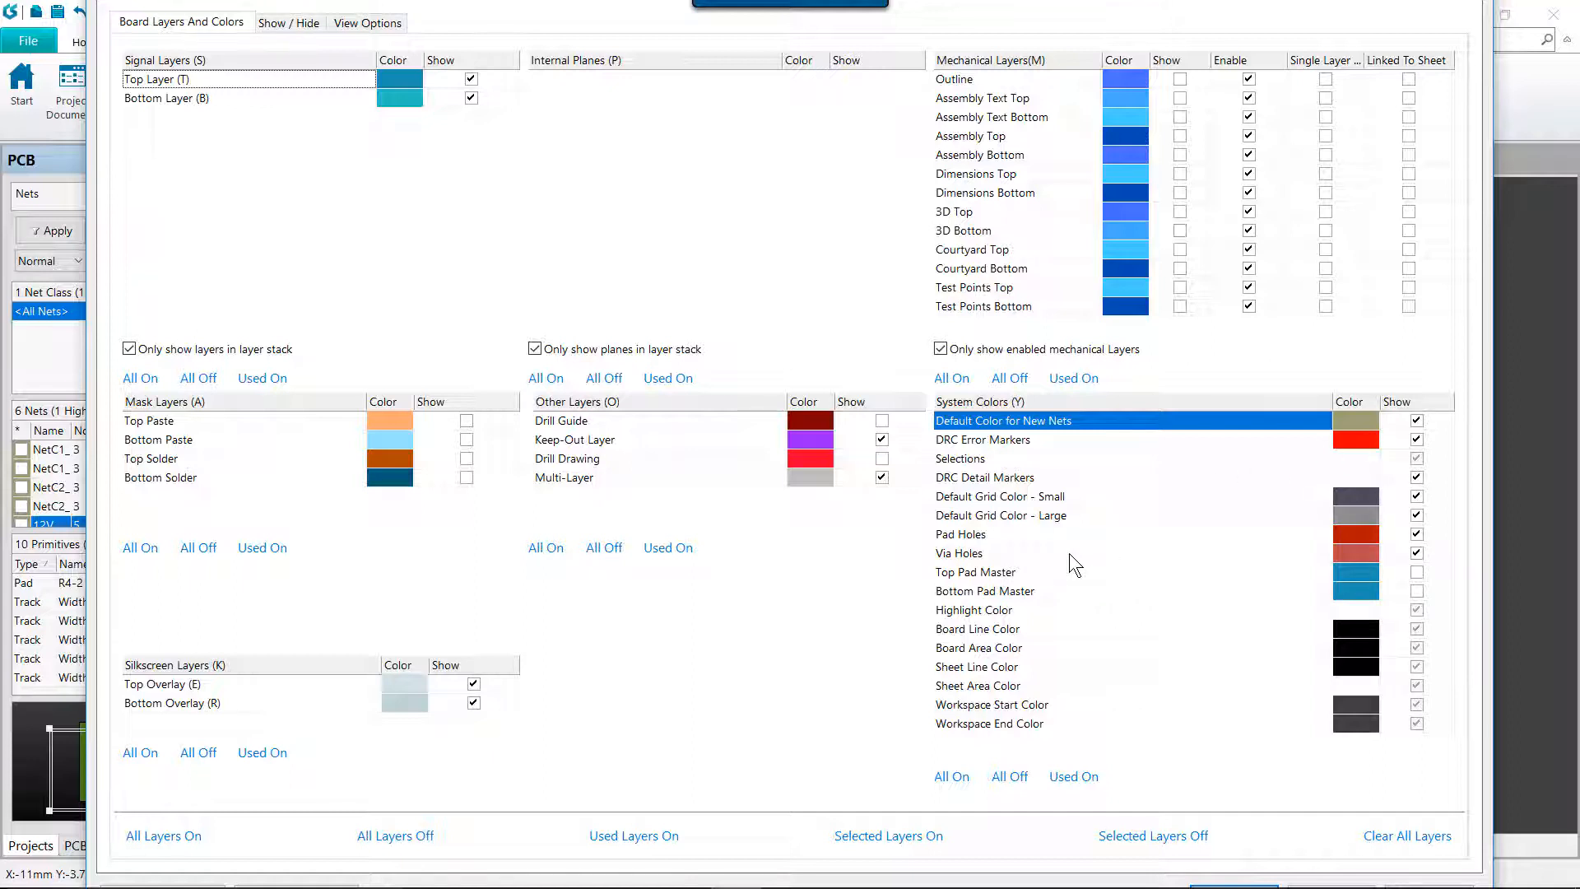
pyautogui.click(1244, 885)
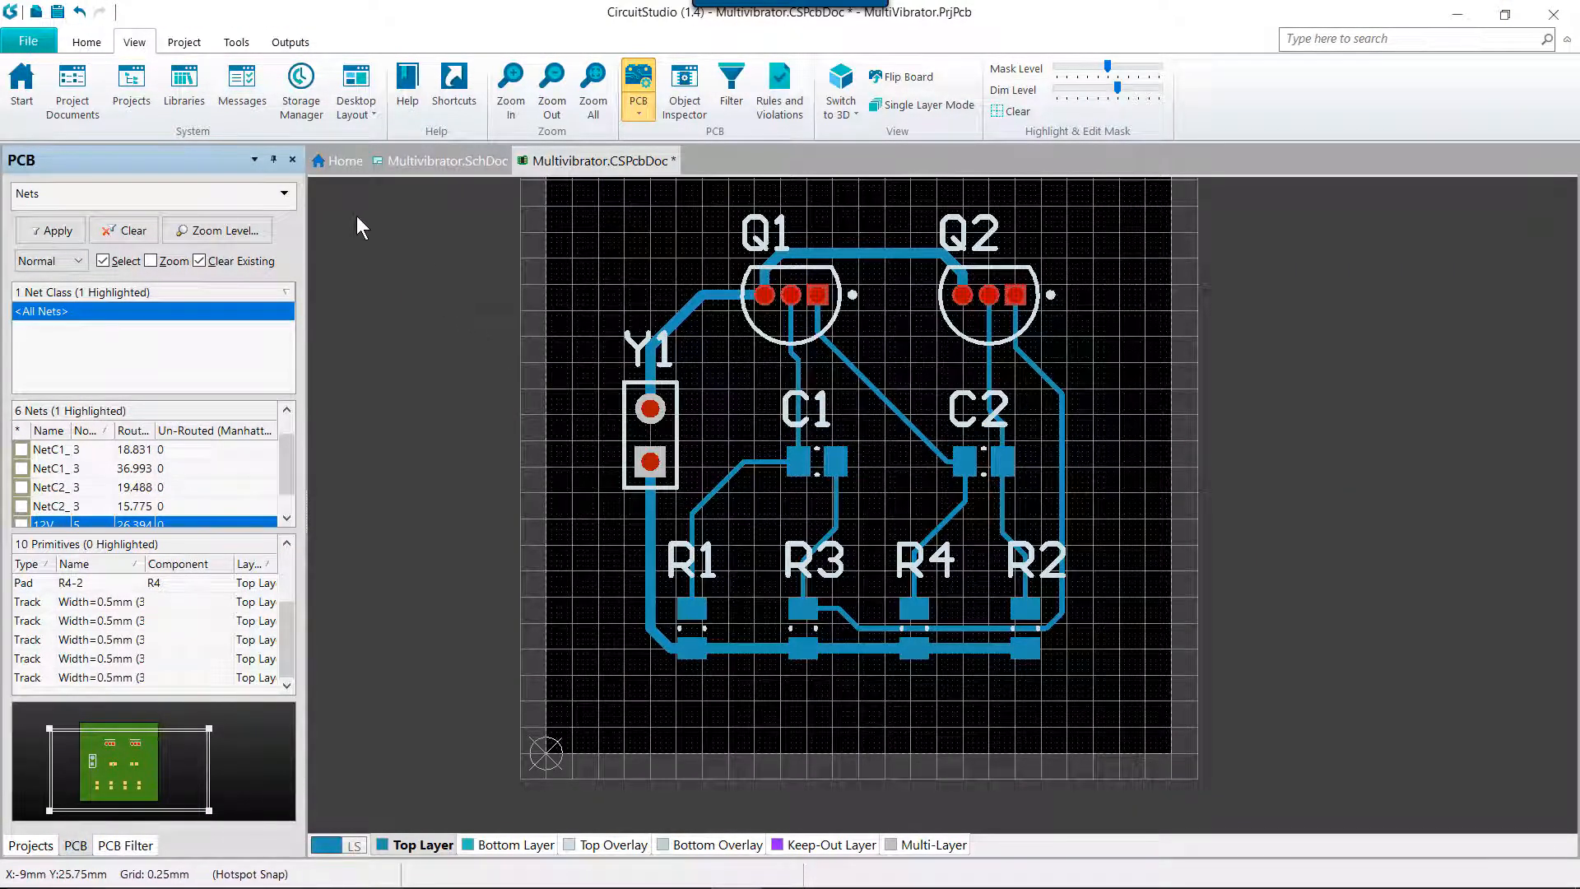
# - Check the Online DRC option in the general preferences of the PCB Editor
pyautogui.click(28, 40)
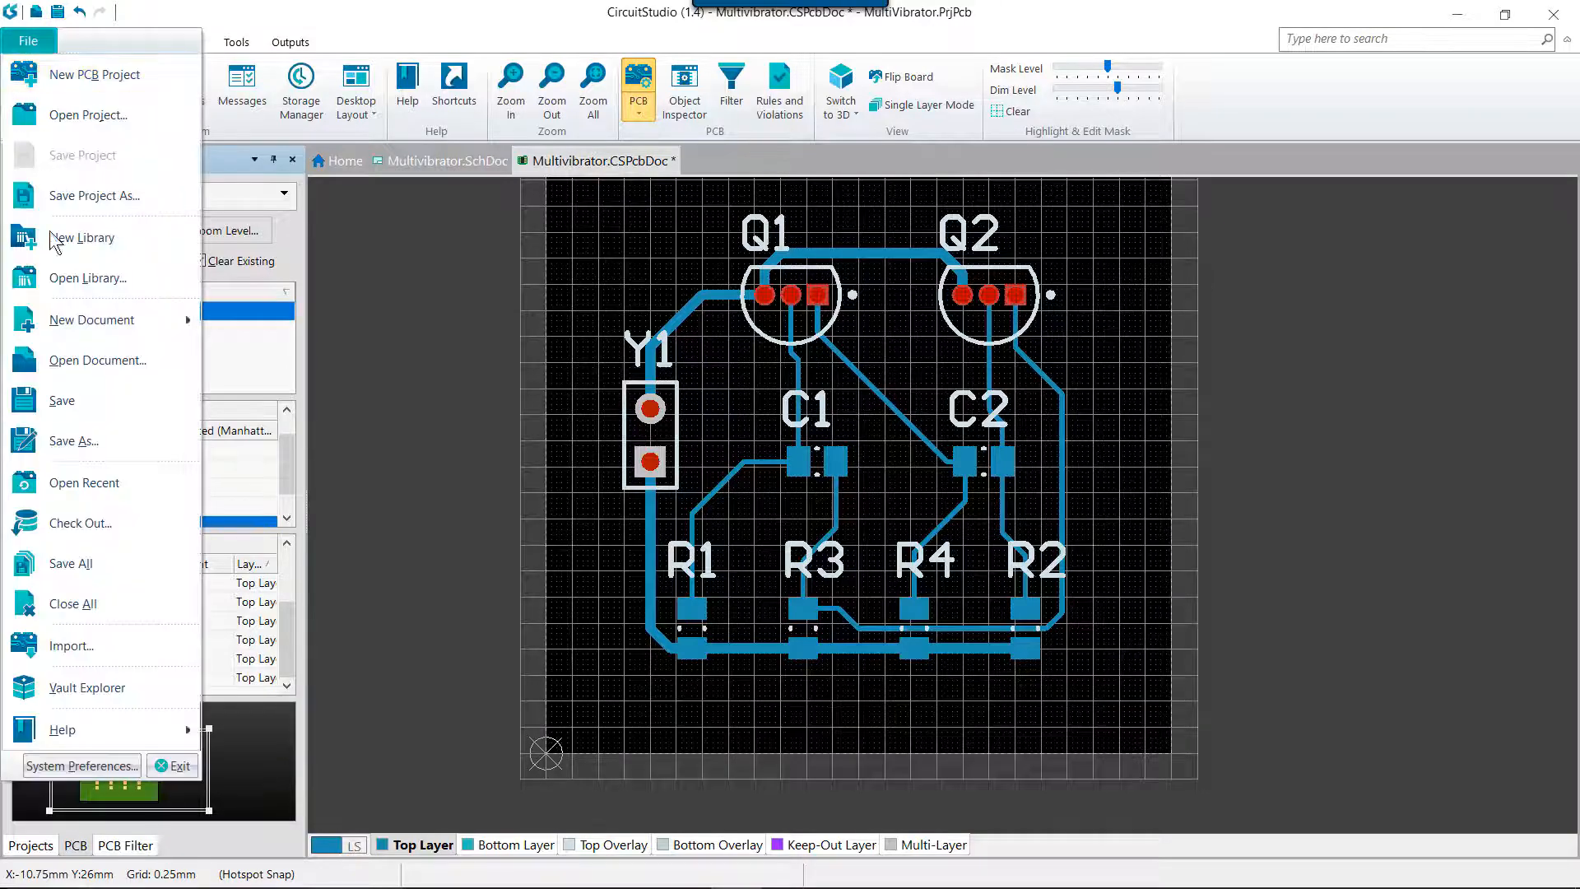
pyautogui.click(89, 760)
pyautogui.click(93, 129)
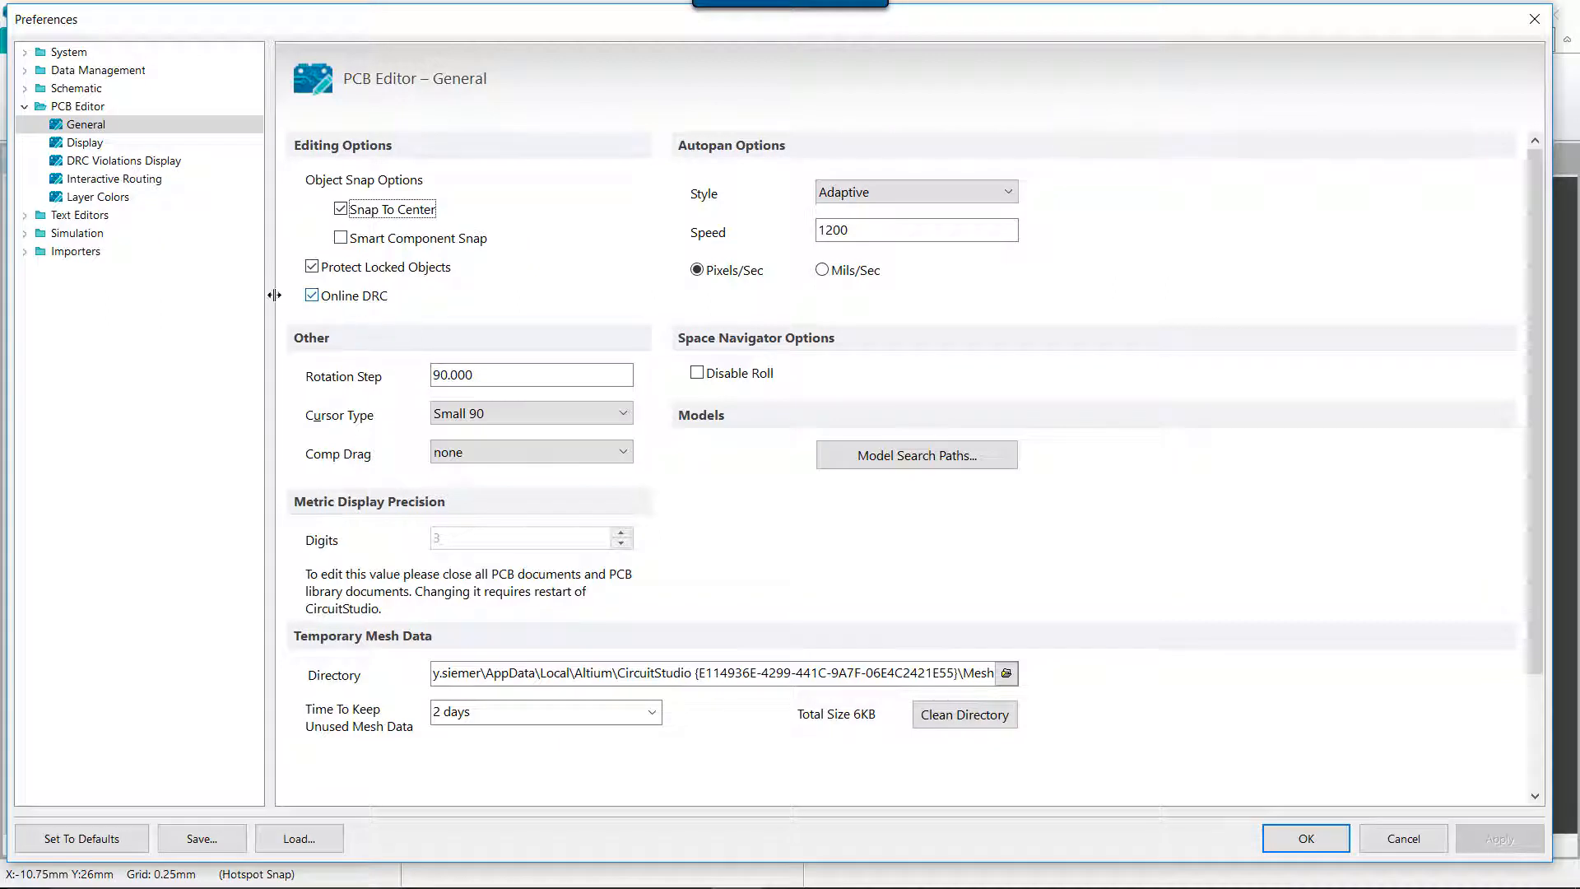
# - Set the DRC violations display to show both violation details and violation overlays for the used rules
pyautogui.click(112, 167)
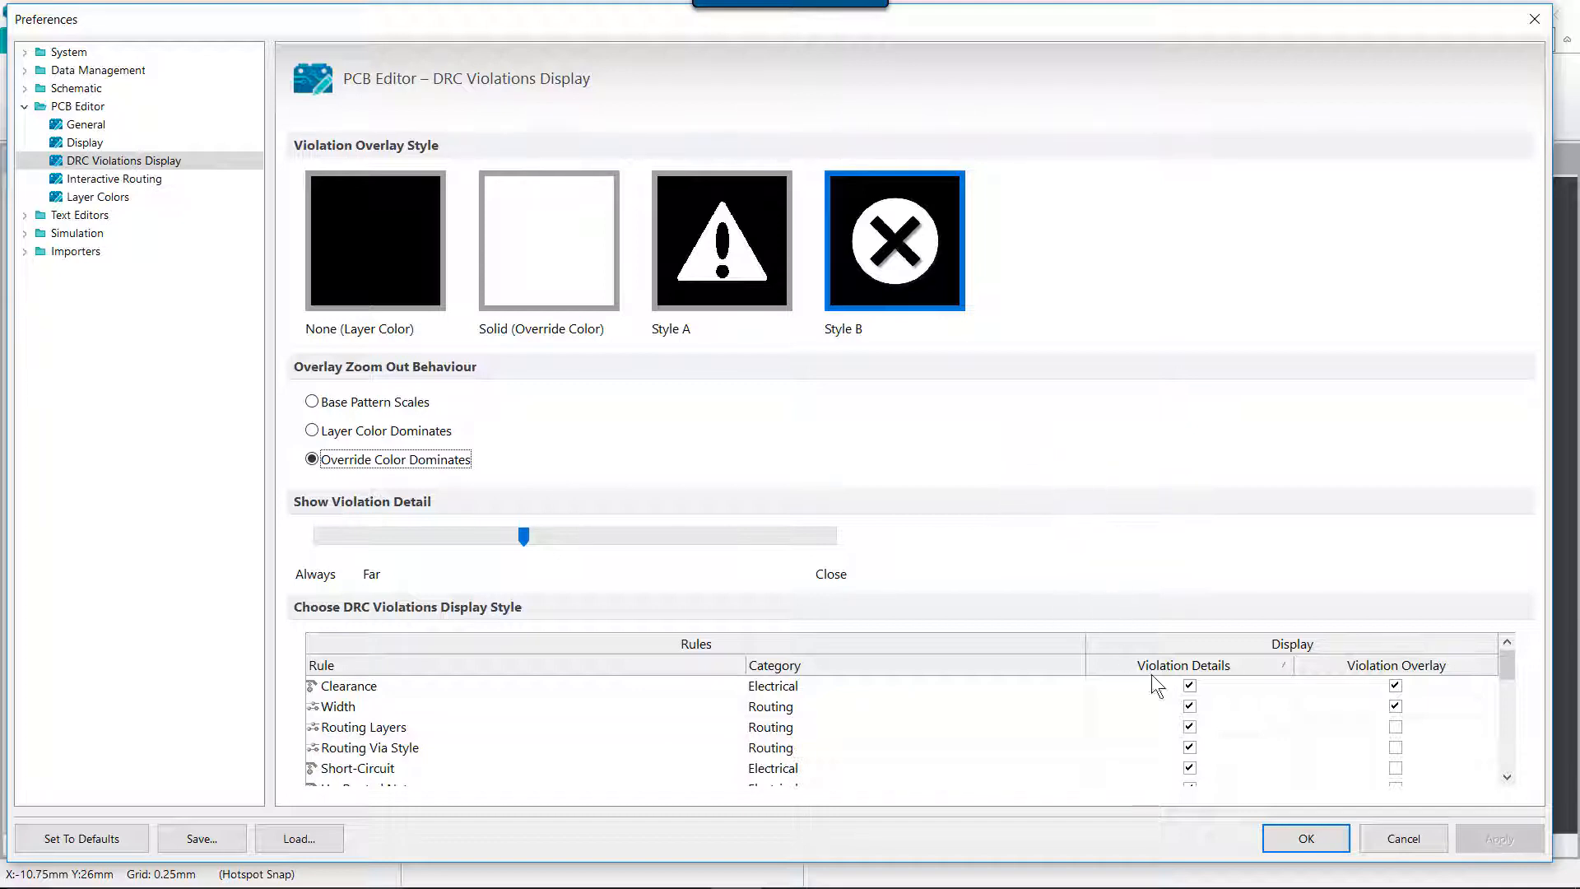
pyautogui.rightClick(1260, 713)
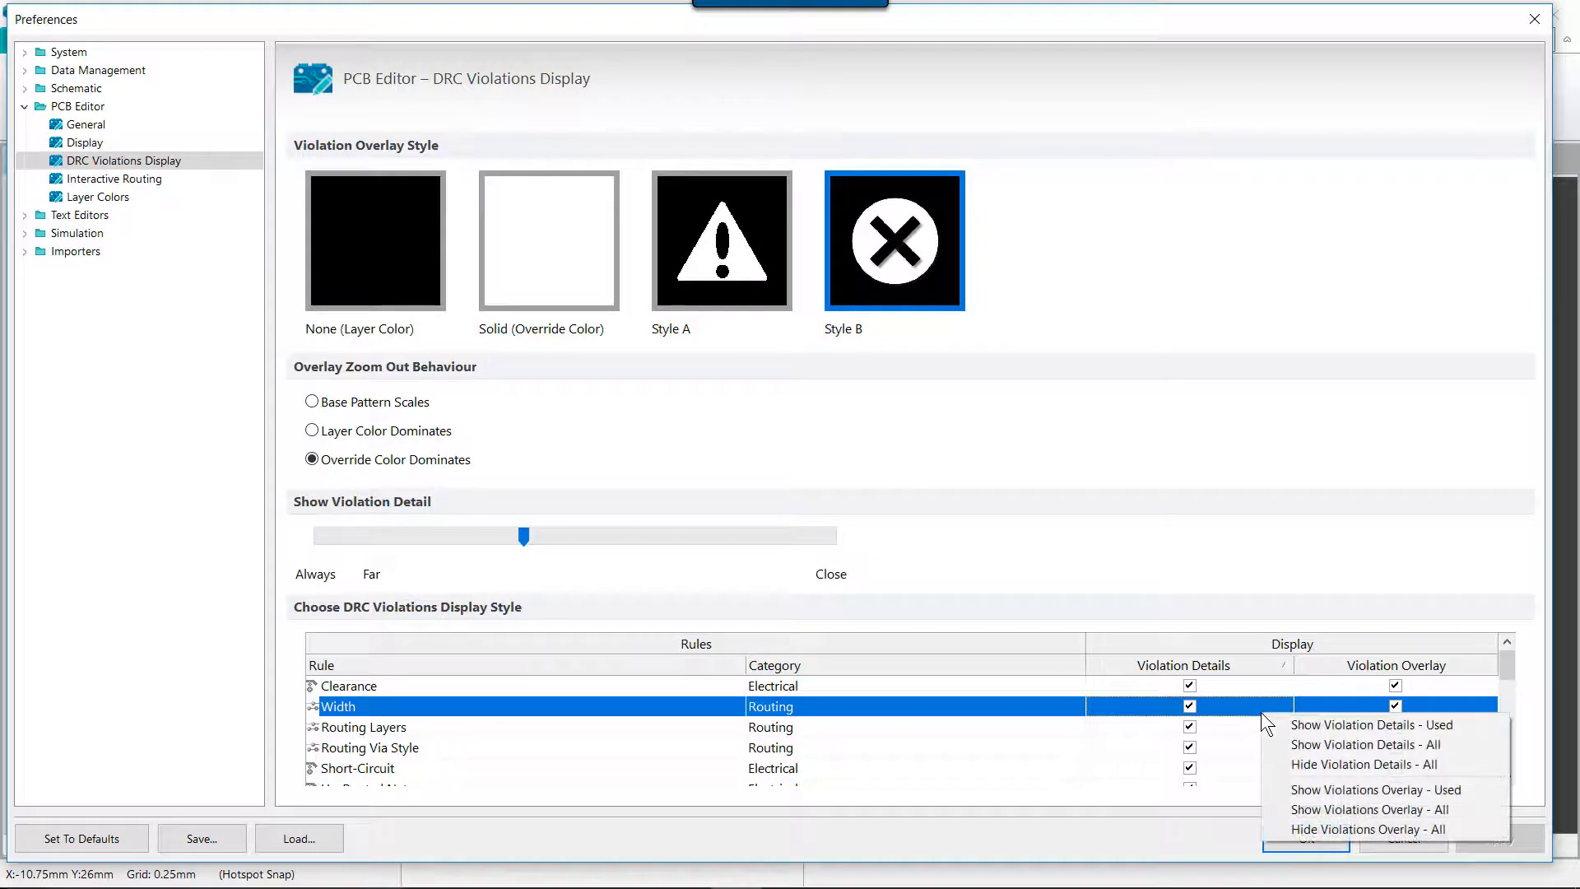
pyautogui.click(1318, 721)
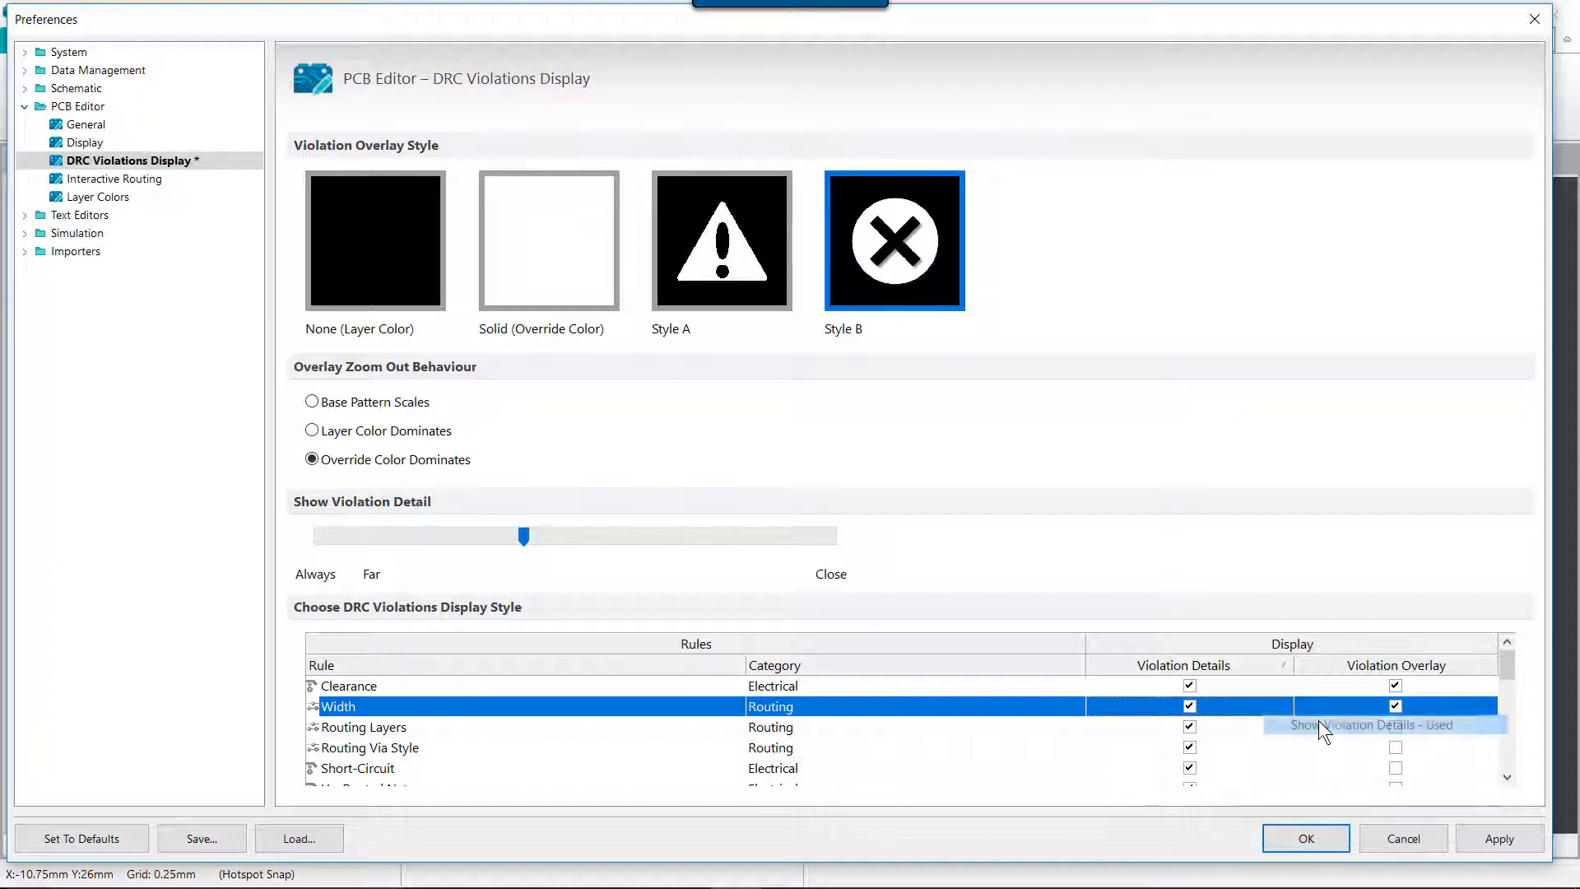
pyautogui.rightClick(1249, 701)
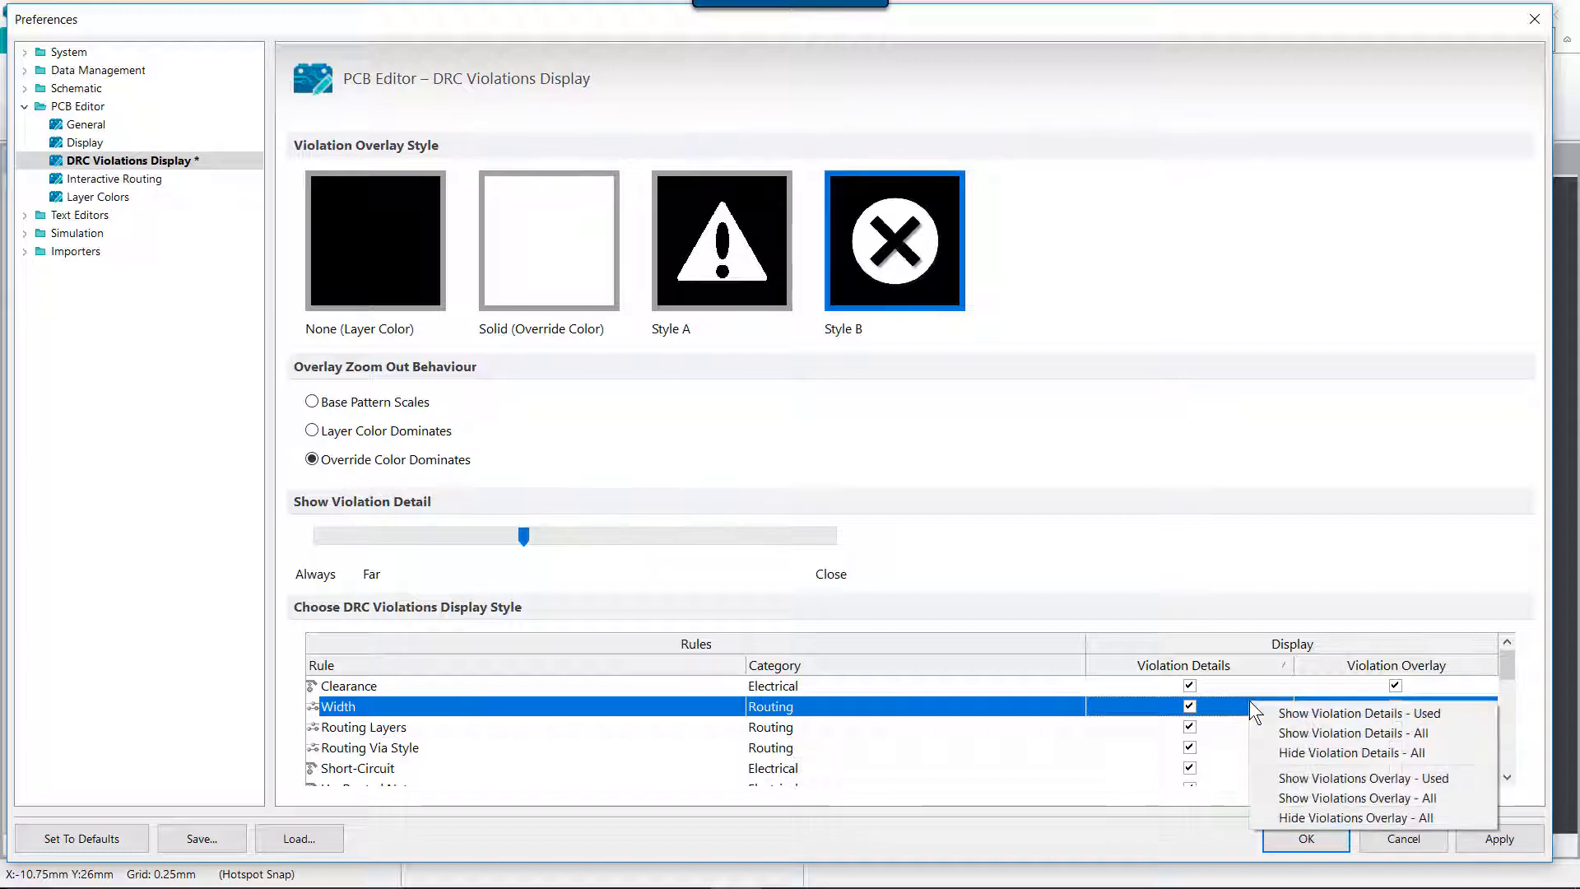
pyautogui.click(1316, 777)
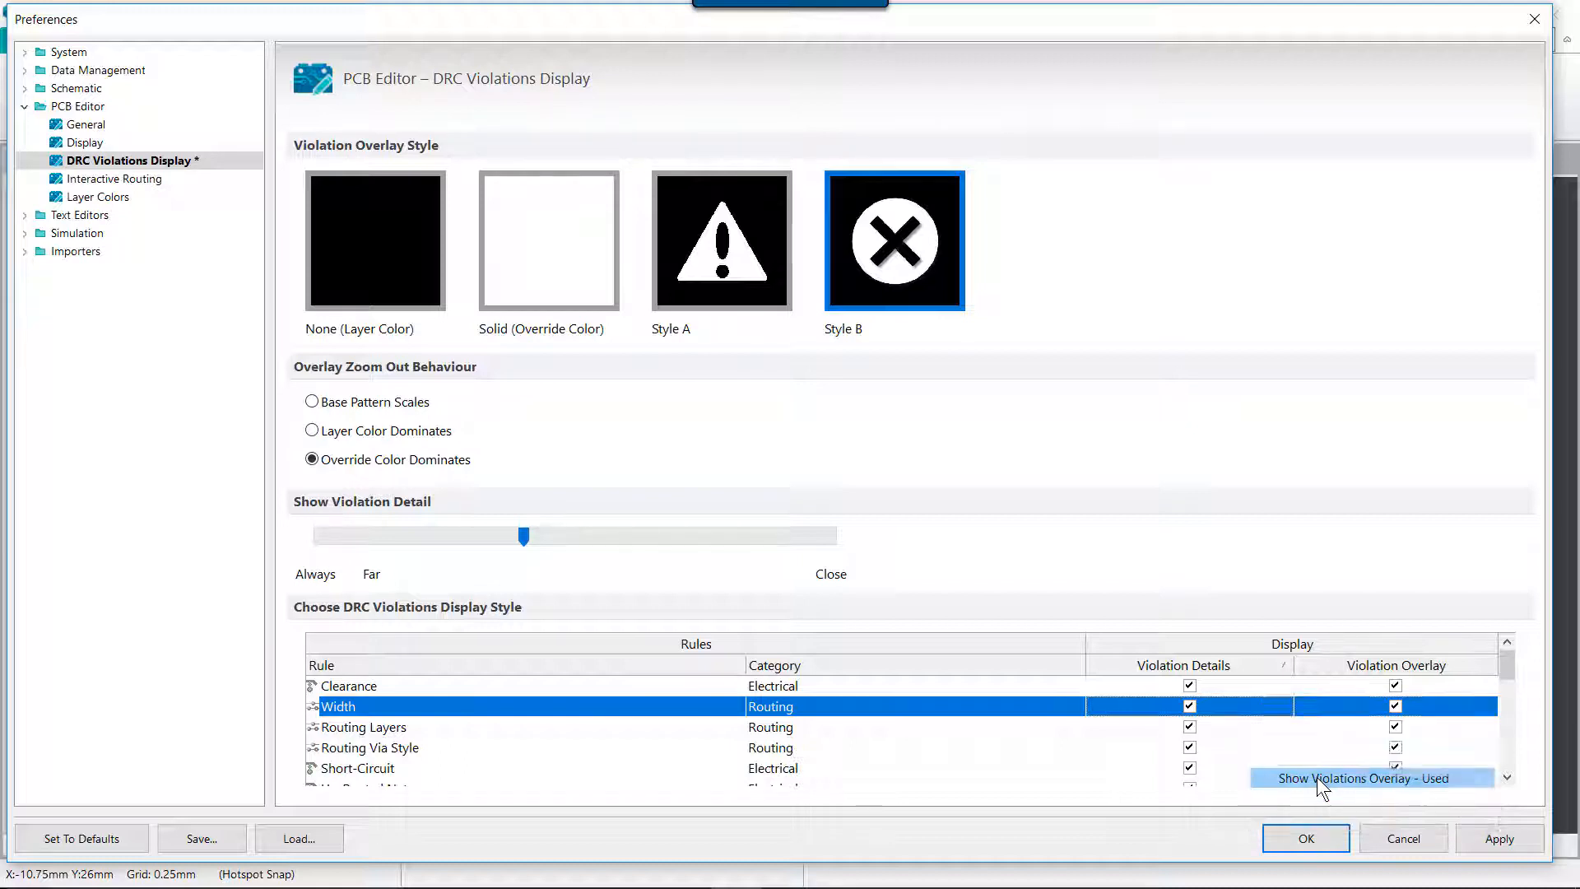
pyautogui.click(1305, 839)
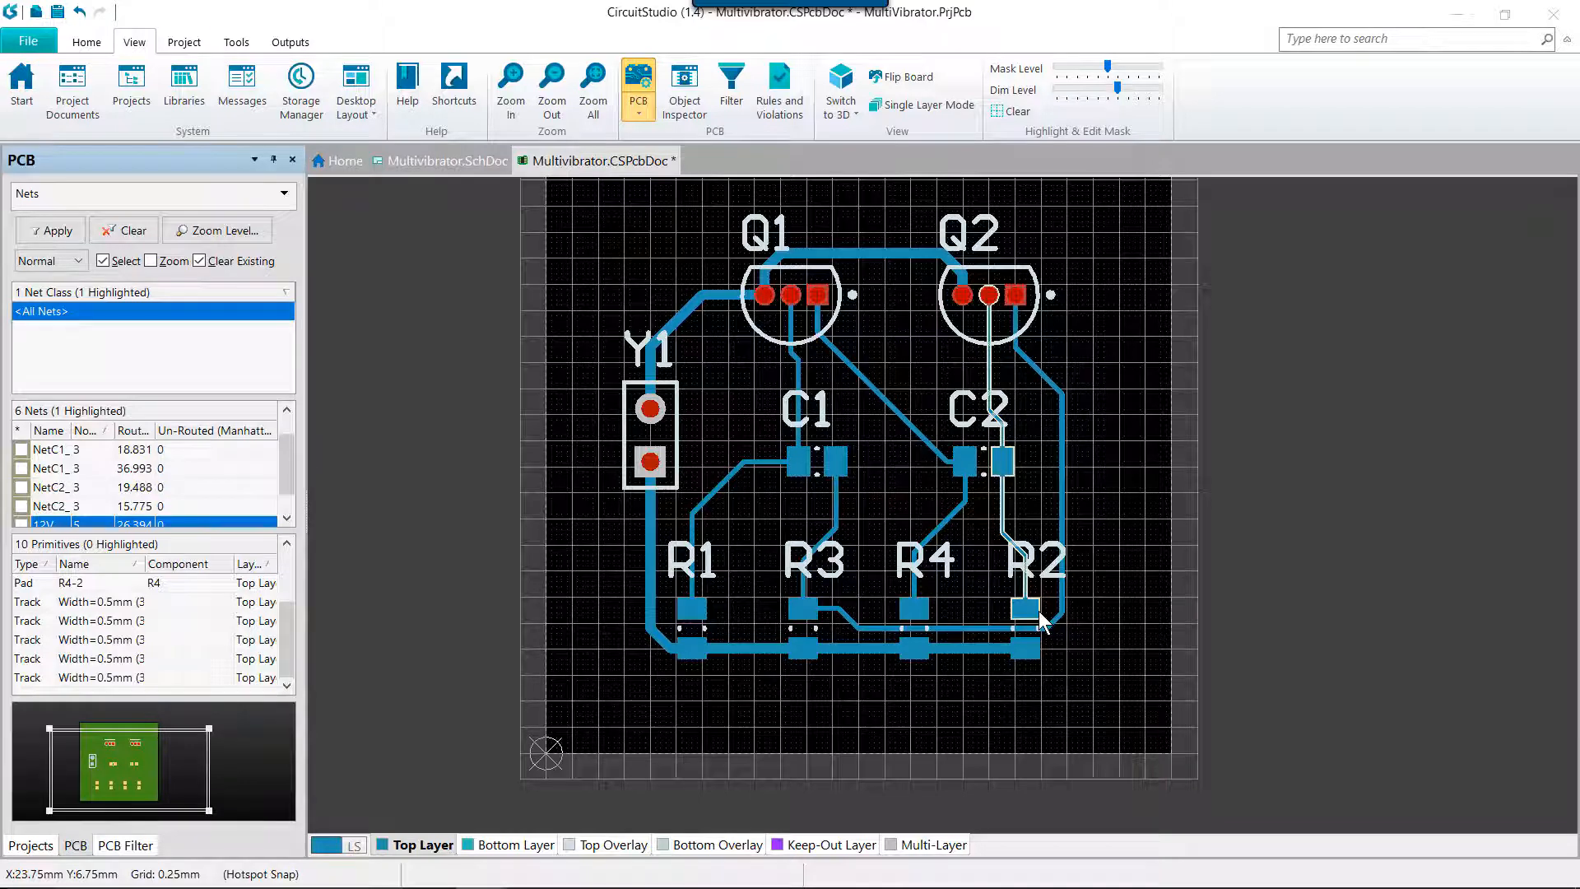
# - Open the Design Rule Checker and review its report options, the electrical rules and the full list of rules to check
pyautogui.click(86, 42)
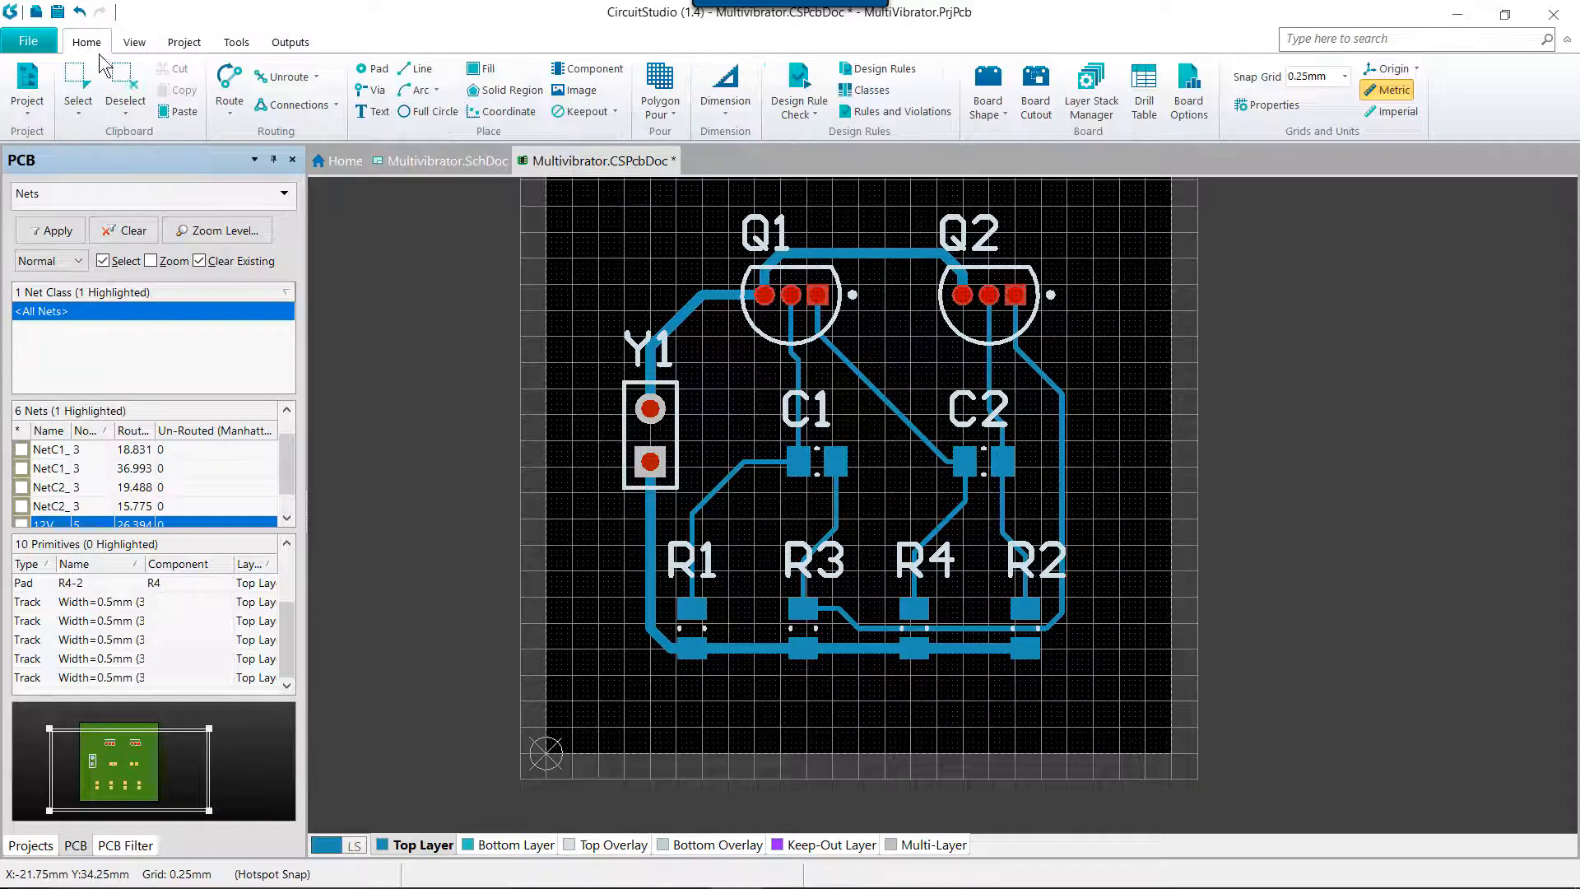
pyautogui.click(799, 97)
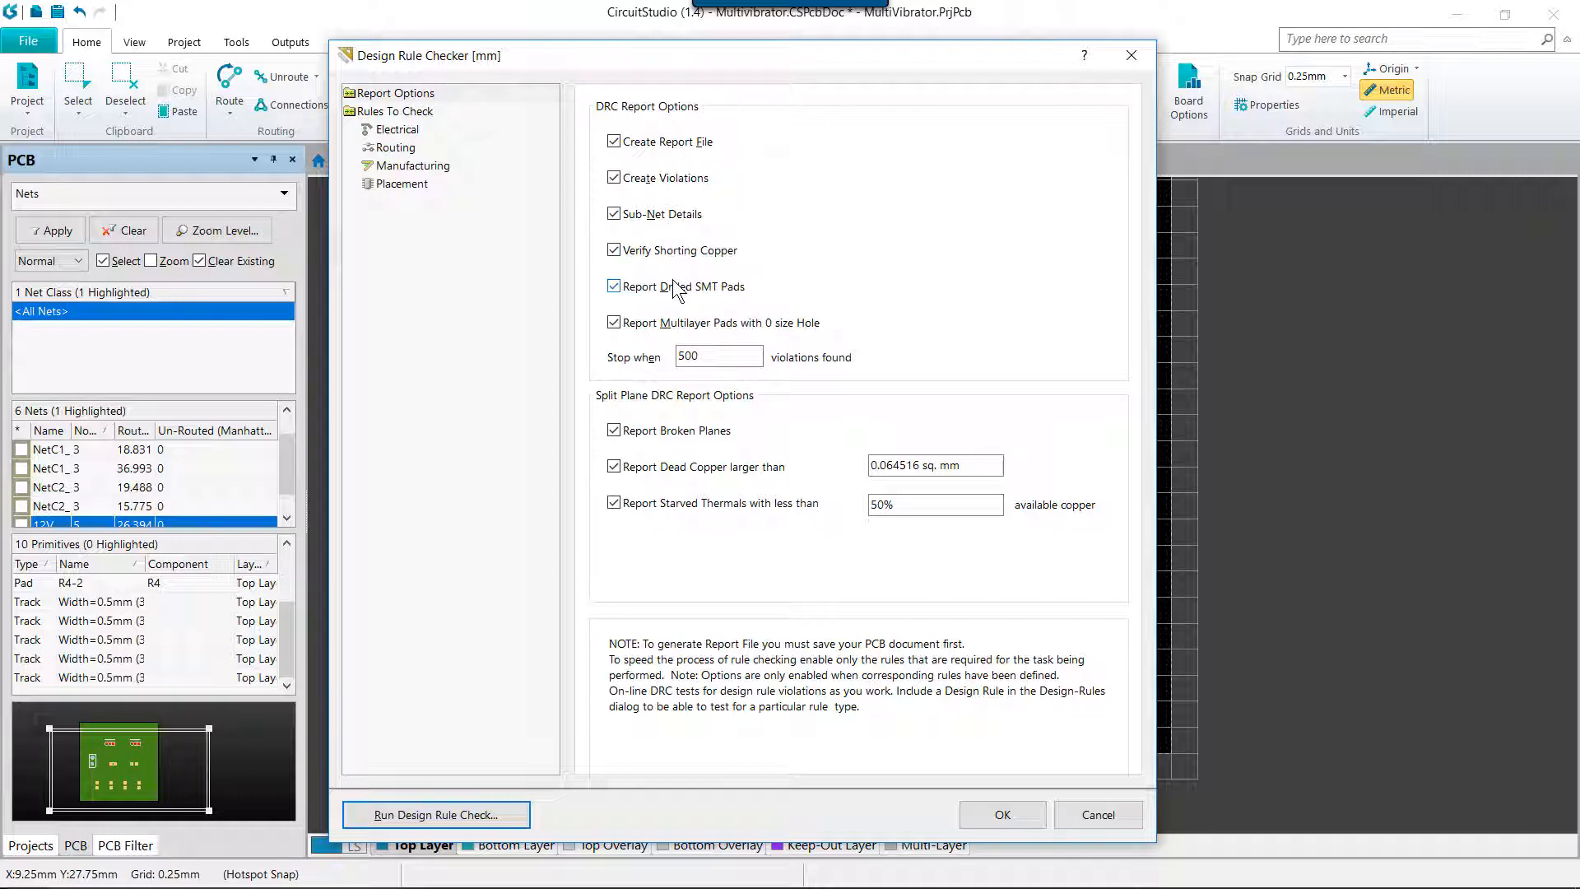
pyautogui.click(393, 112)
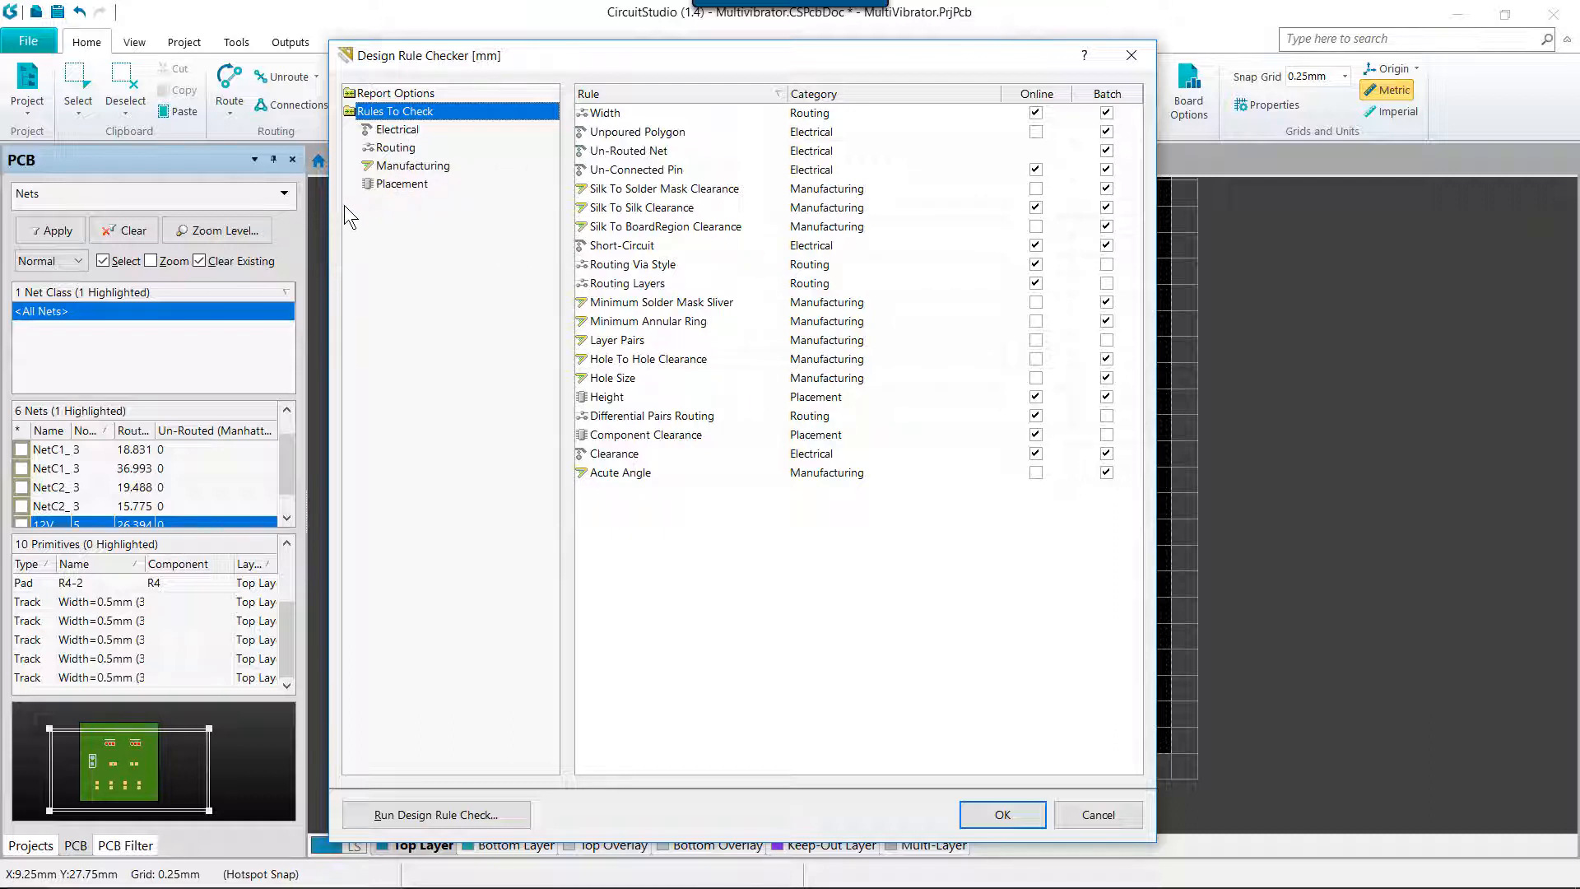
pyautogui.click(396, 130)
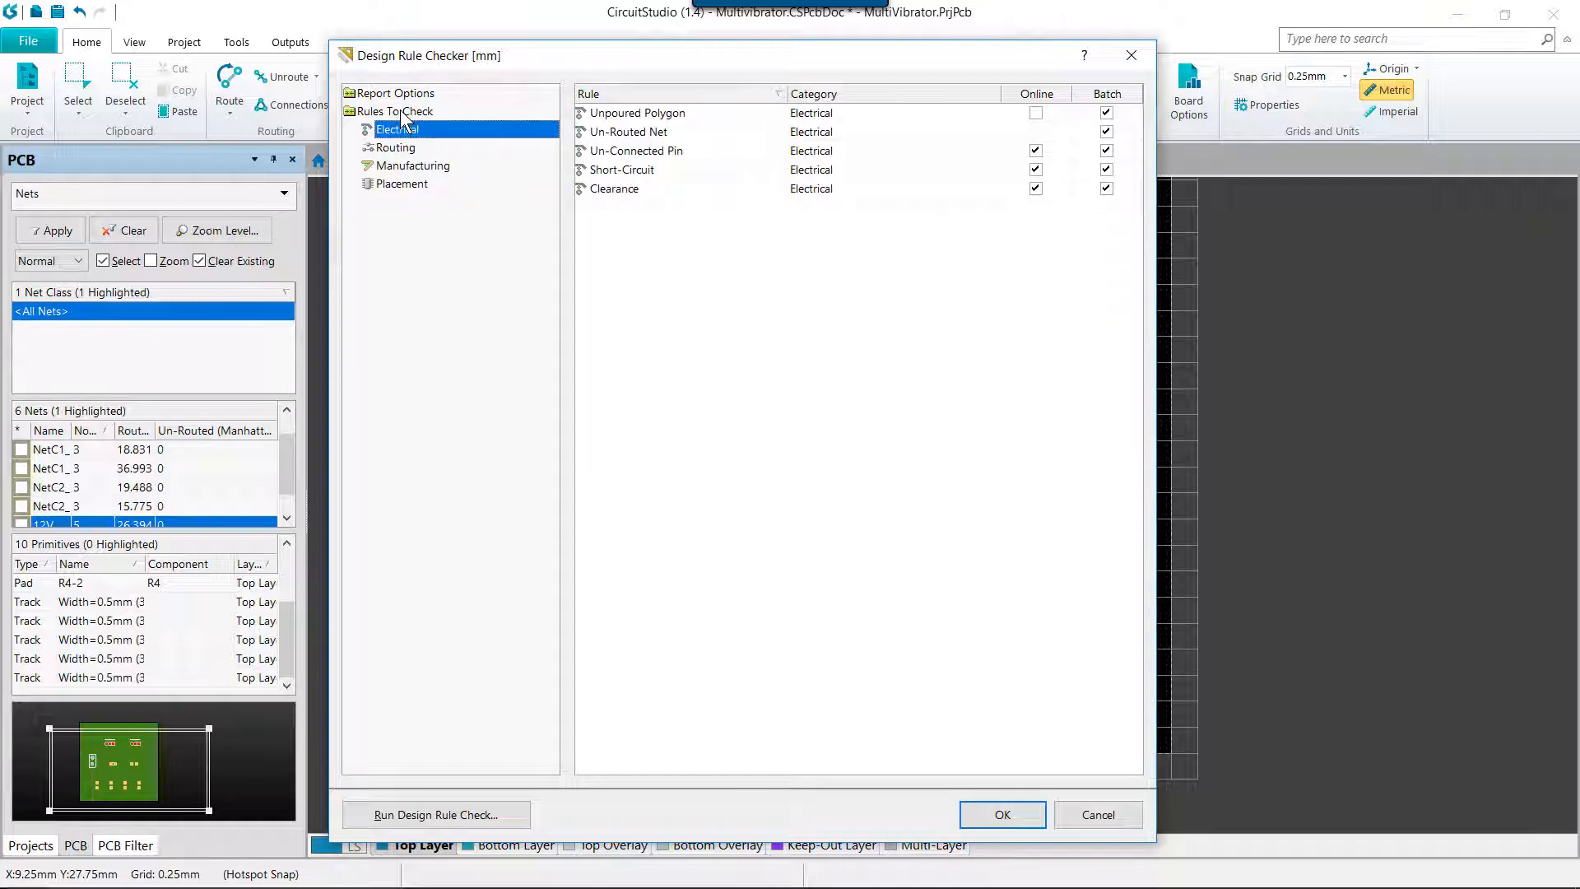
pyautogui.click(401, 112)
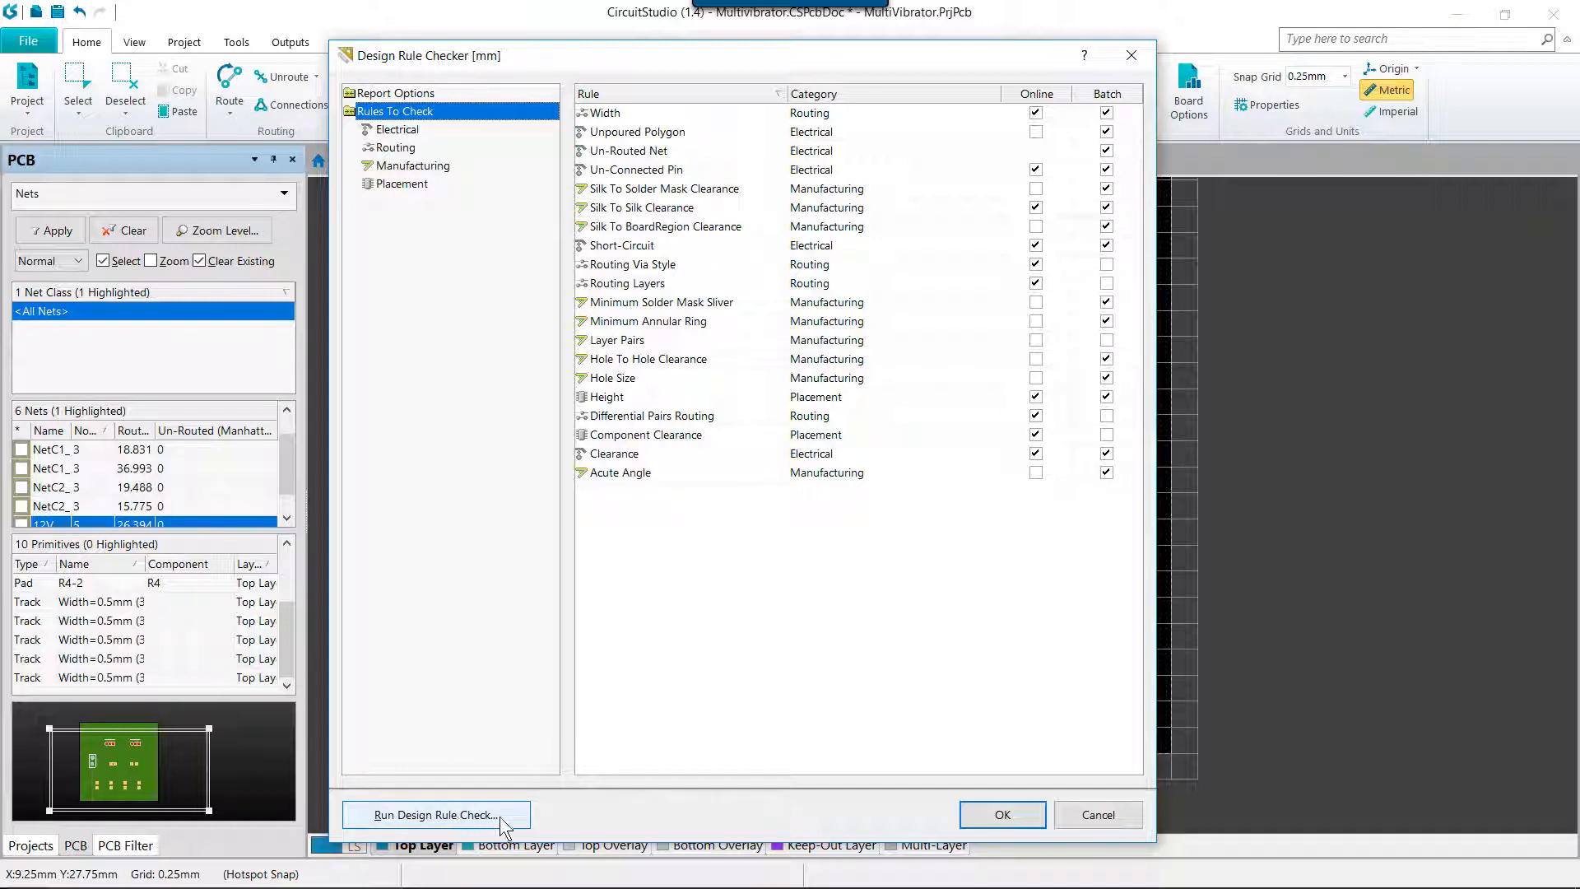
# - Enable batch DRC for the used rules and run the design rule check
pyautogui.rightClick(961, 494)
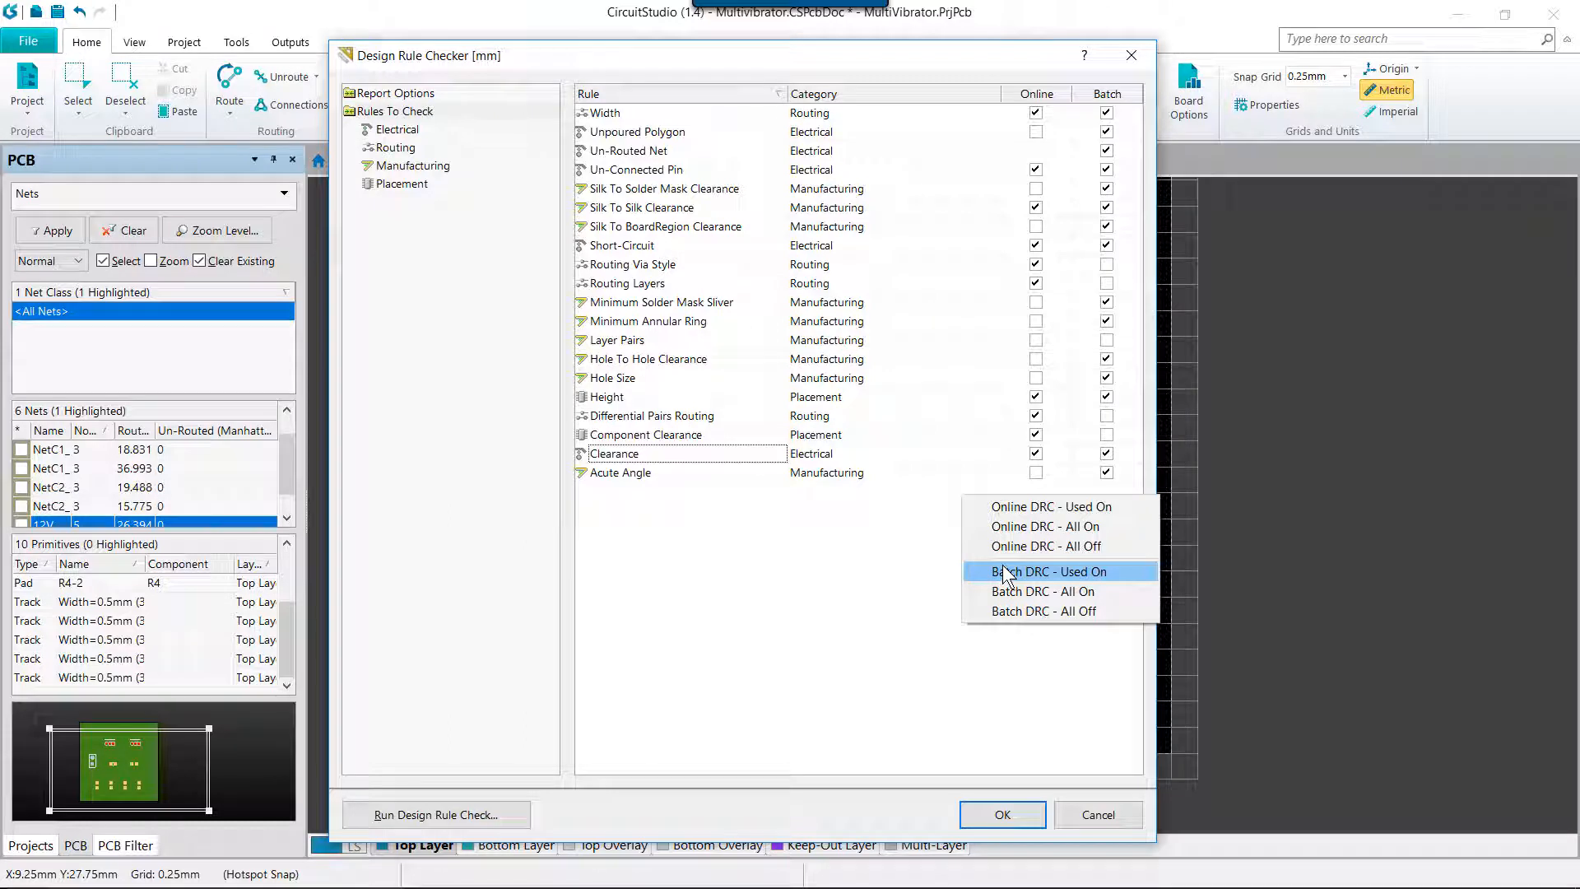
pyautogui.click(1006, 574)
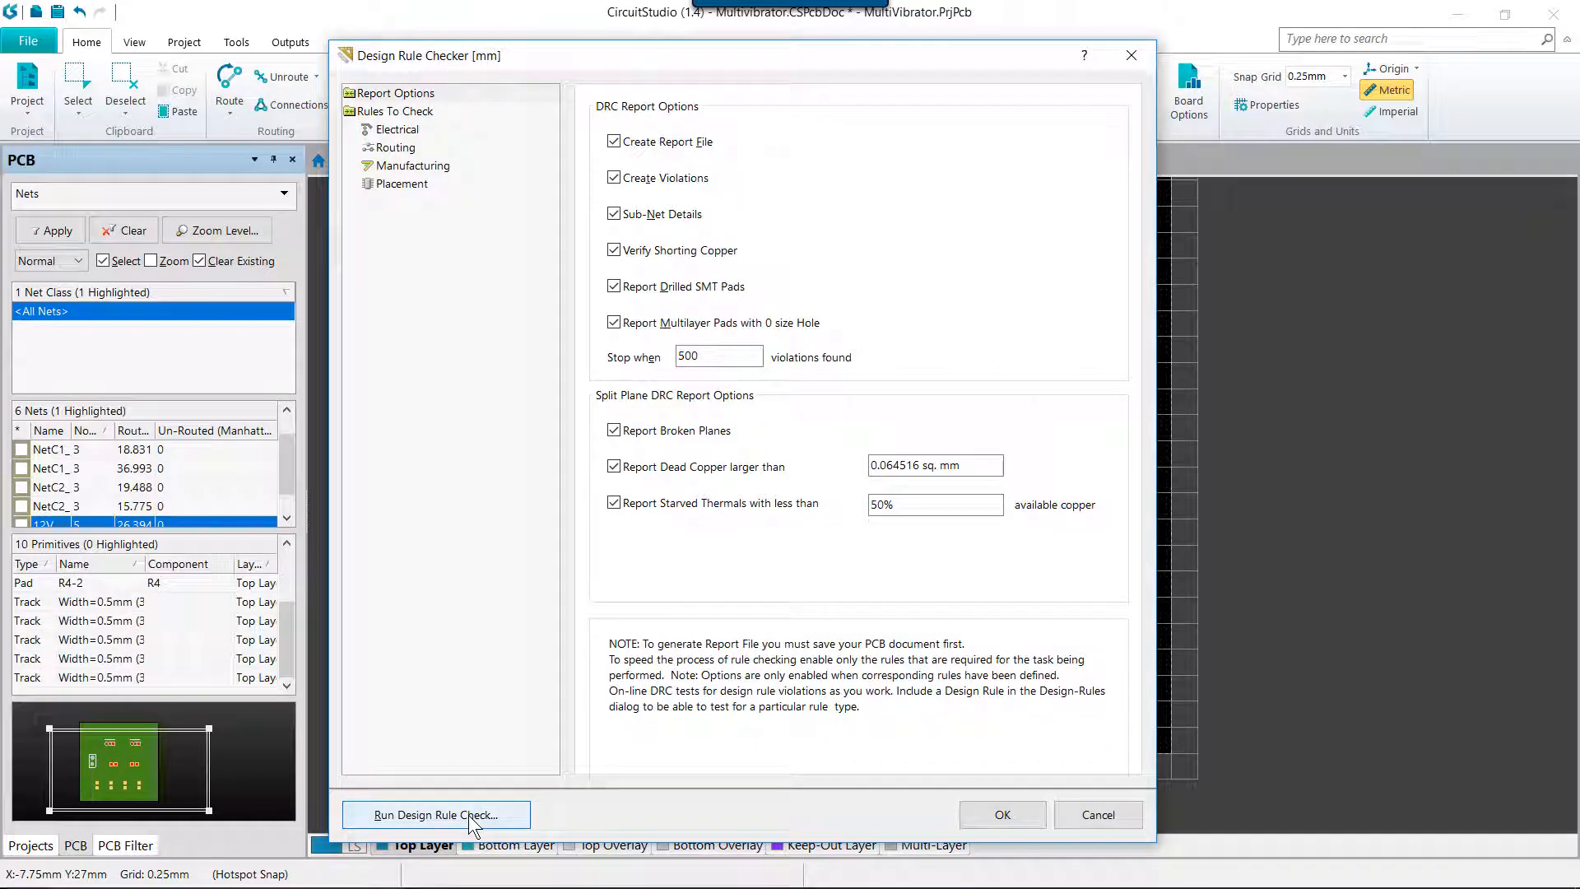
pyautogui.click(470, 816)
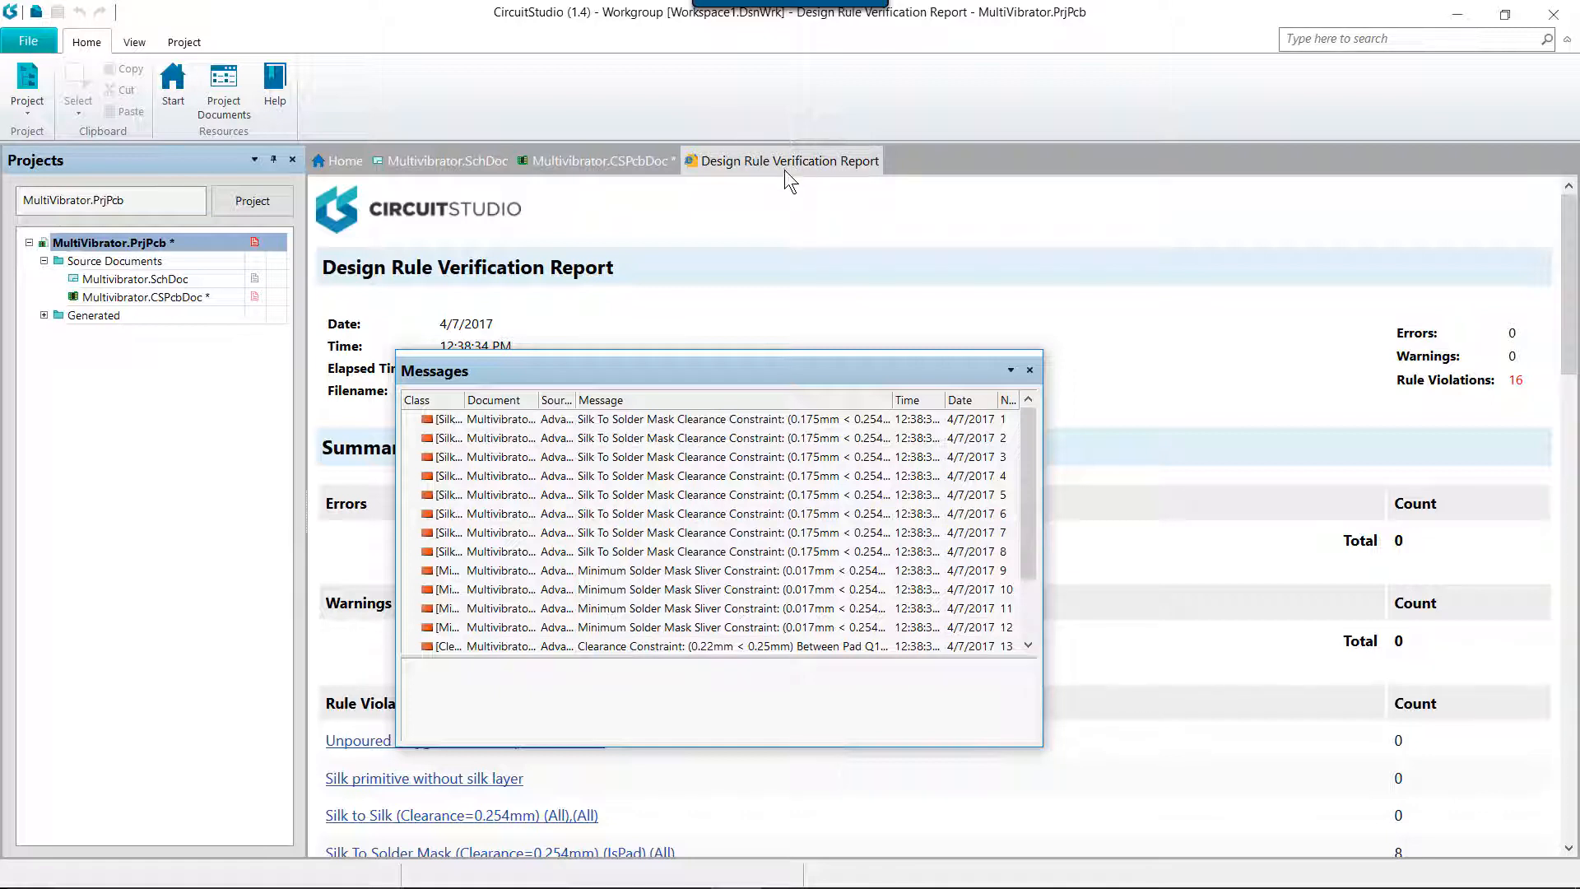
# - Dismiss the messages and locate the first Silk To Solder Mask violation from the verification report on the board
pyautogui.click(1029, 370)
pyautogui.scroll(-7, 918, 456)
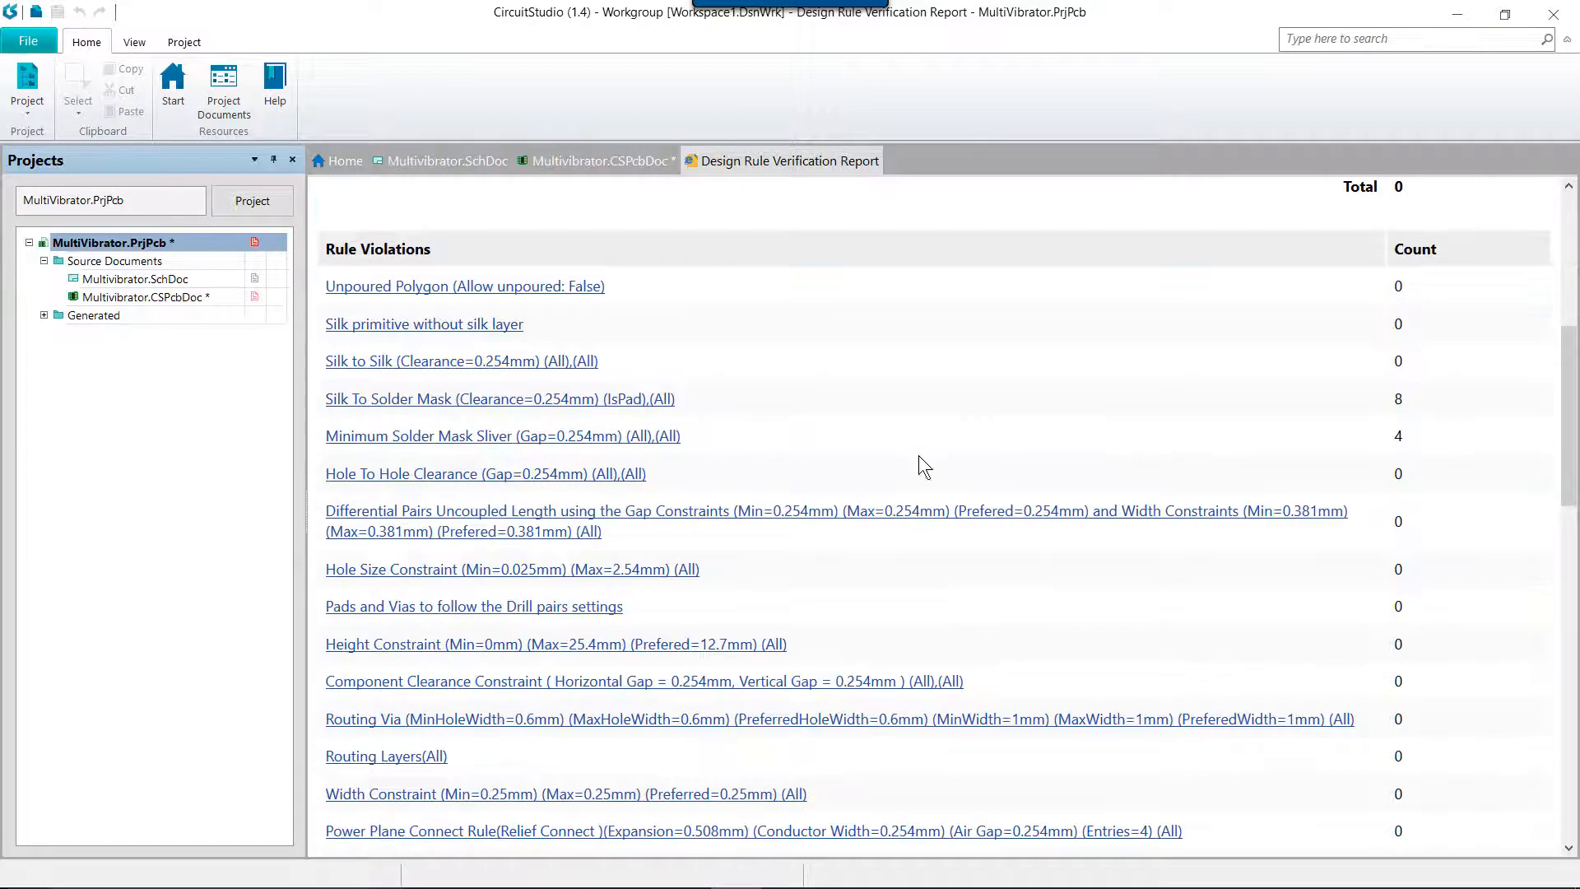
pyautogui.scroll(-8, 918, 451)
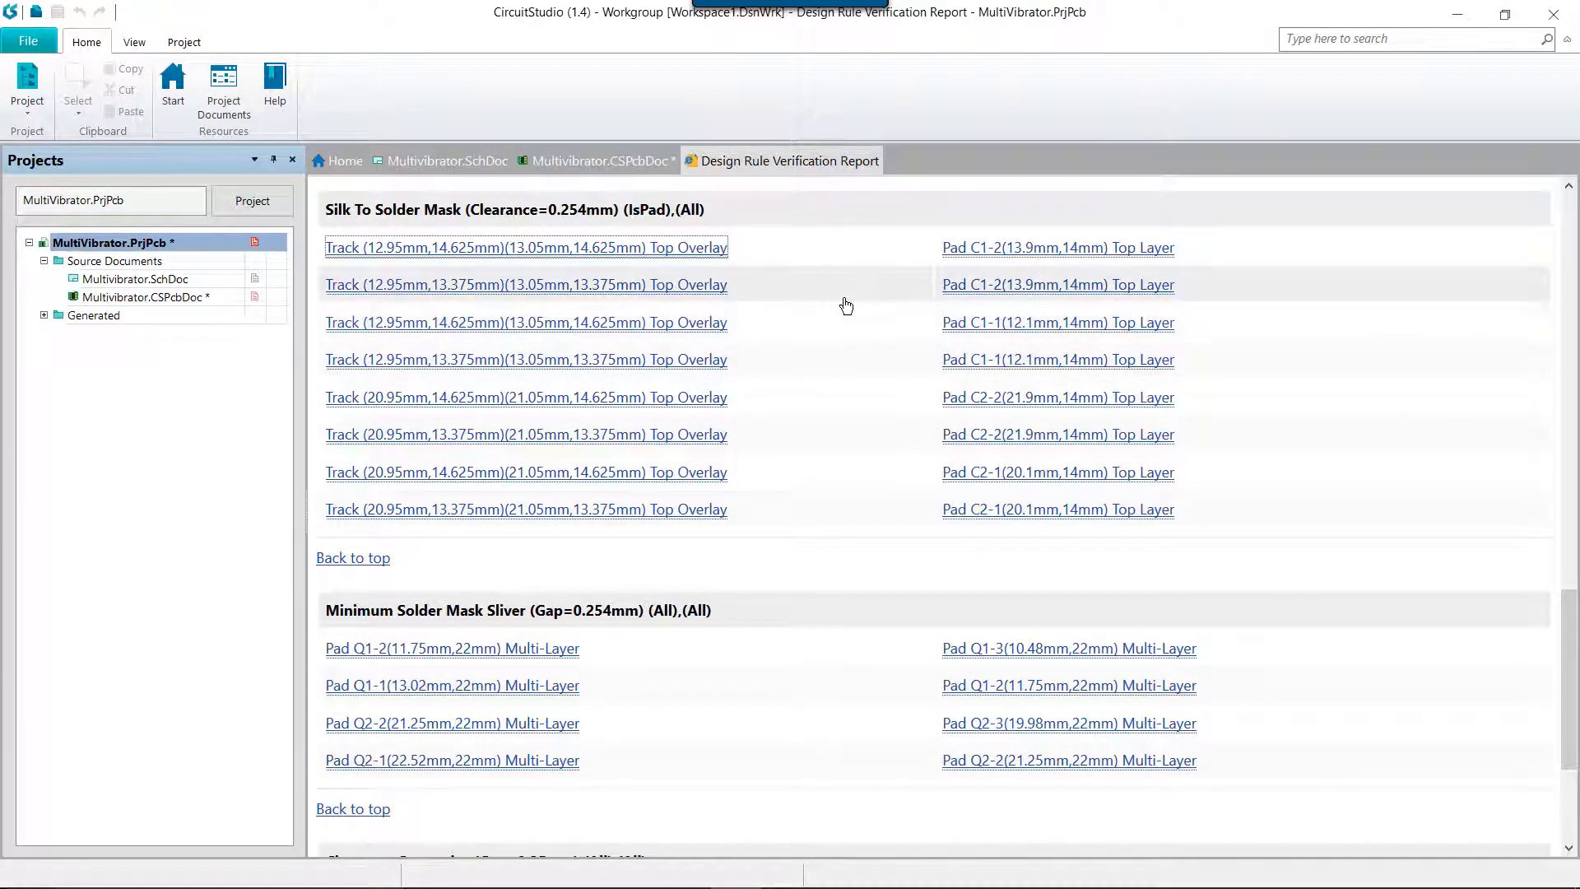
pyautogui.click(596, 251)
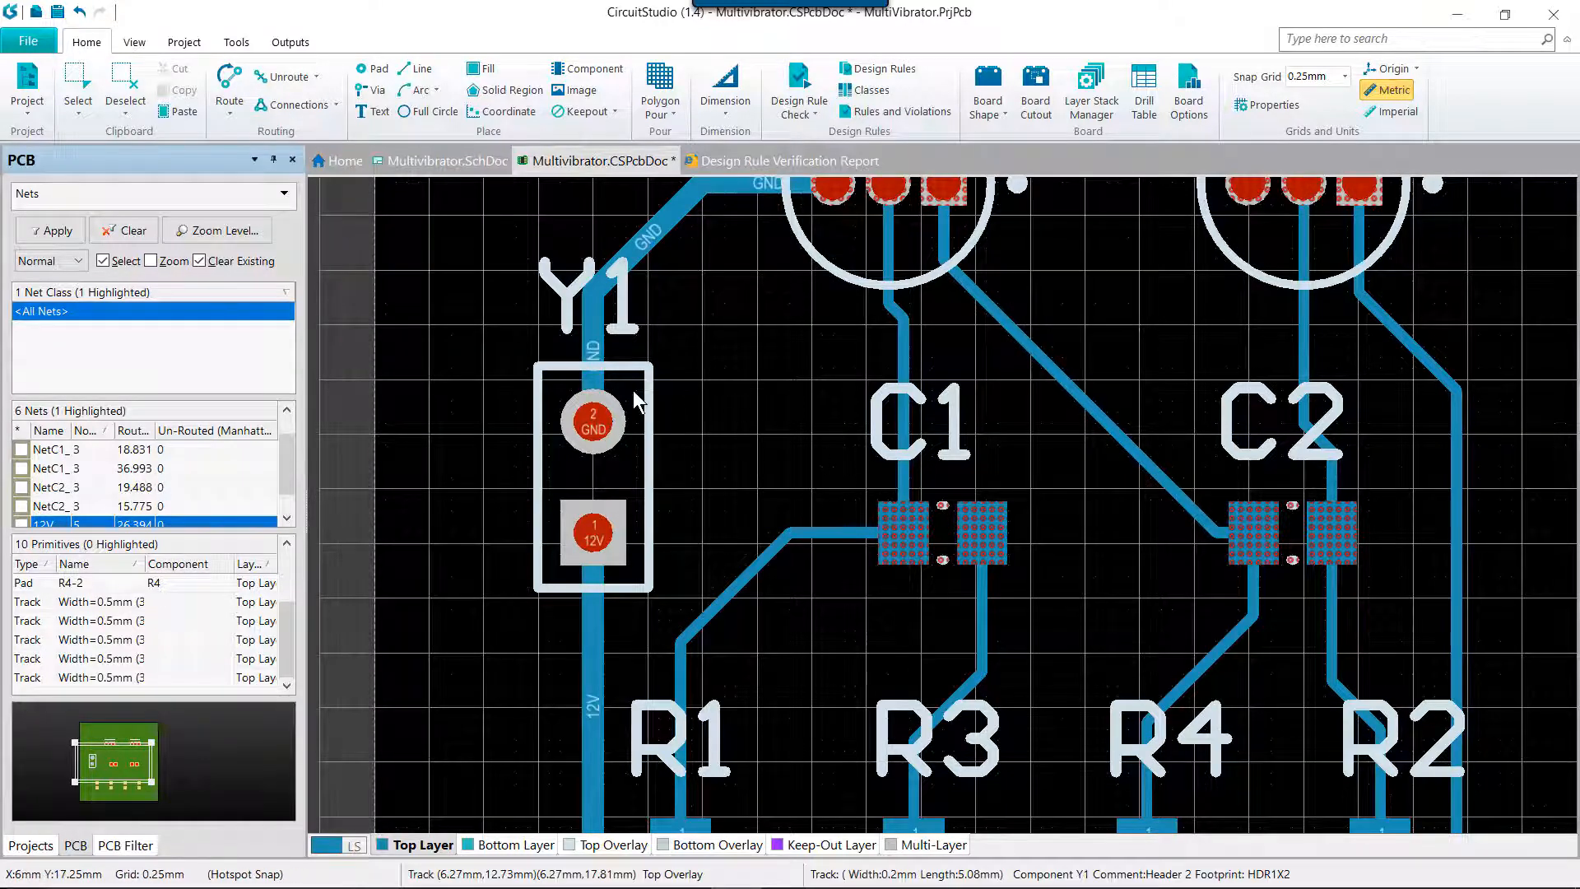
# - Raise the Zoom Precision in the system's general preferences to about three quarters of the way towards Close
pyautogui.click(25, 41)
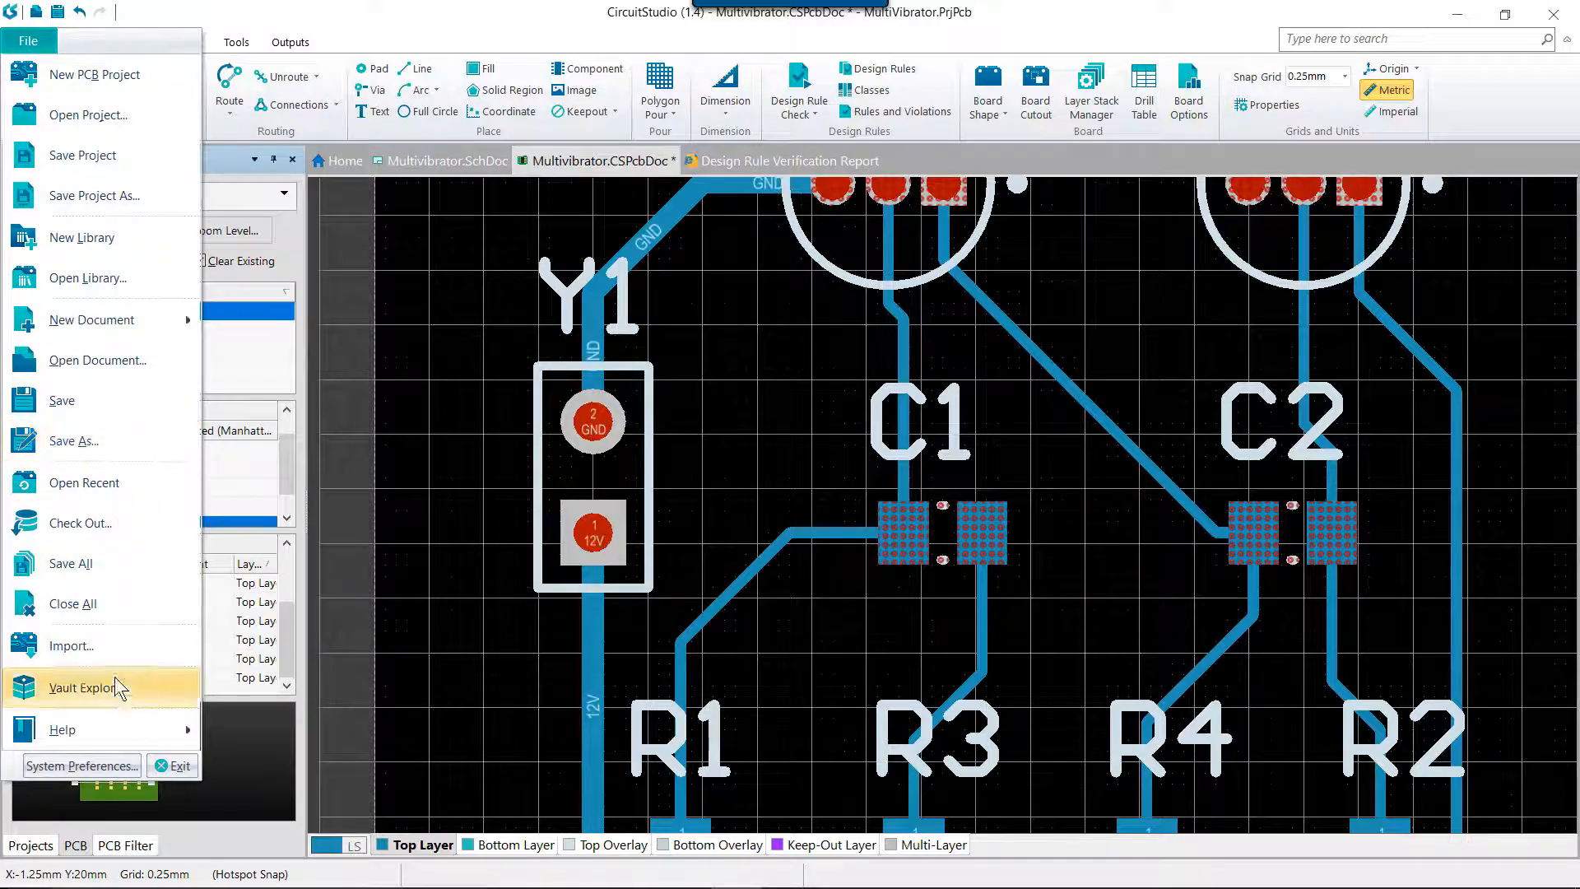
pyautogui.click(119, 765)
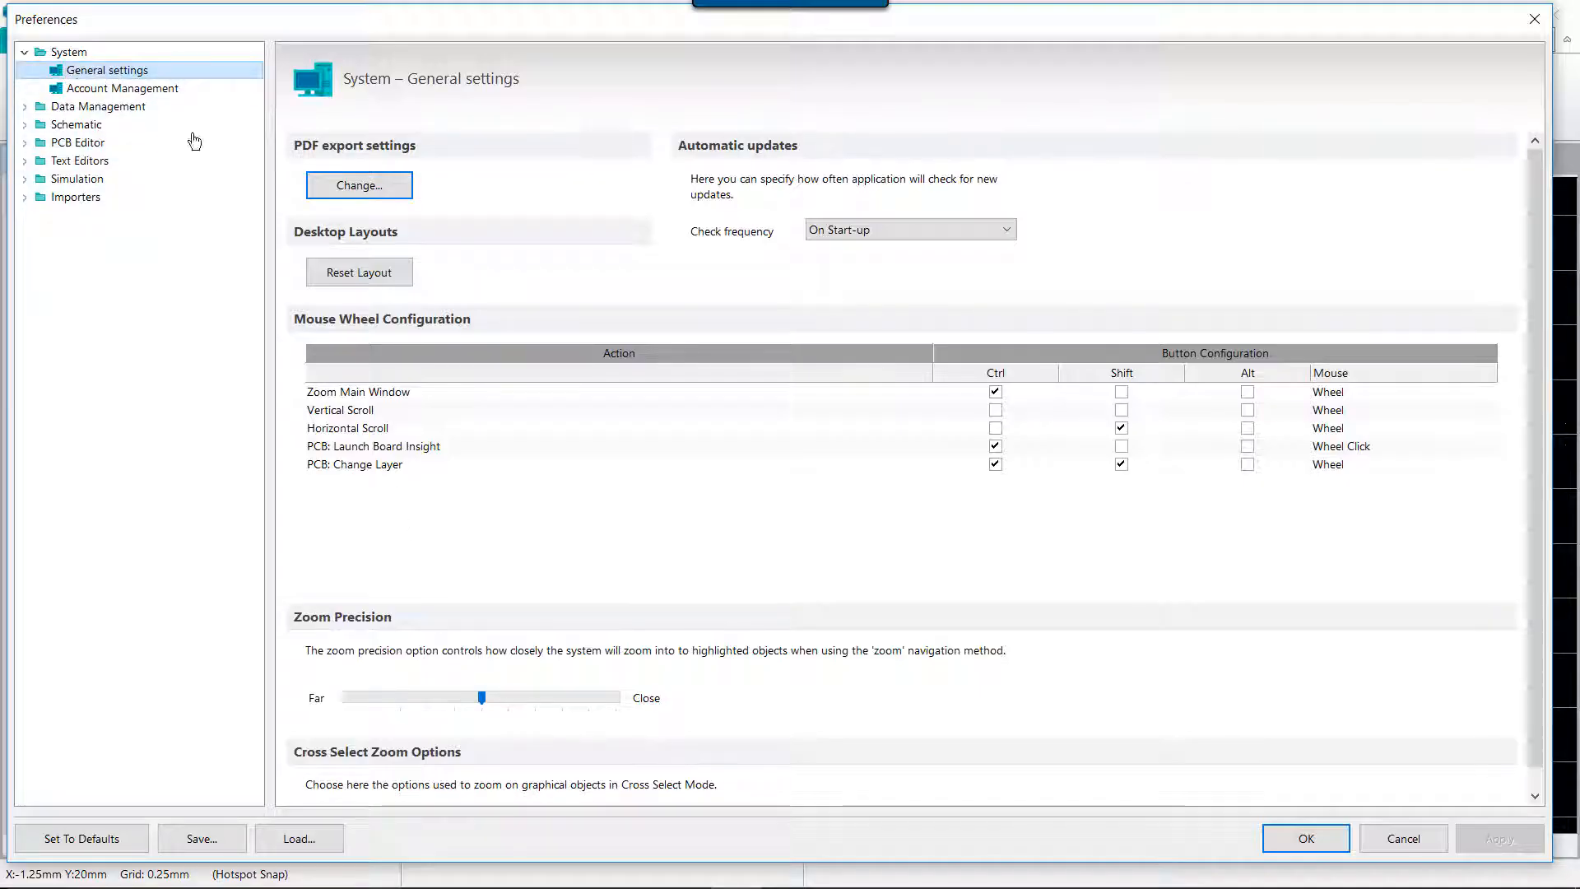
pyautogui.moveTo(482, 696); pyautogui.dragTo(551, 708)
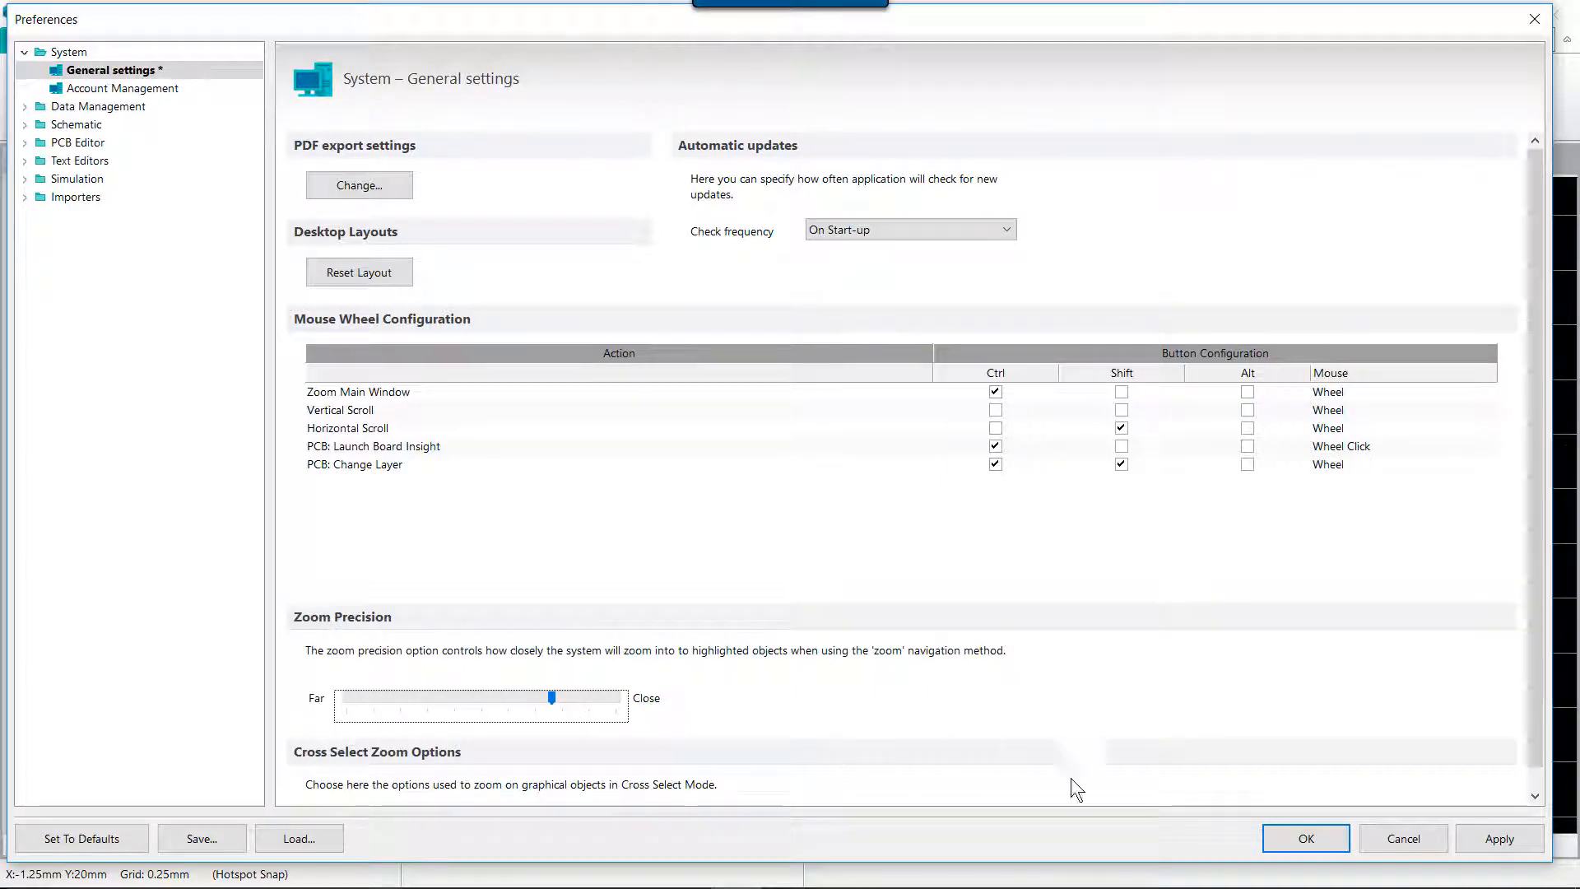
pyautogui.click(1303, 836)
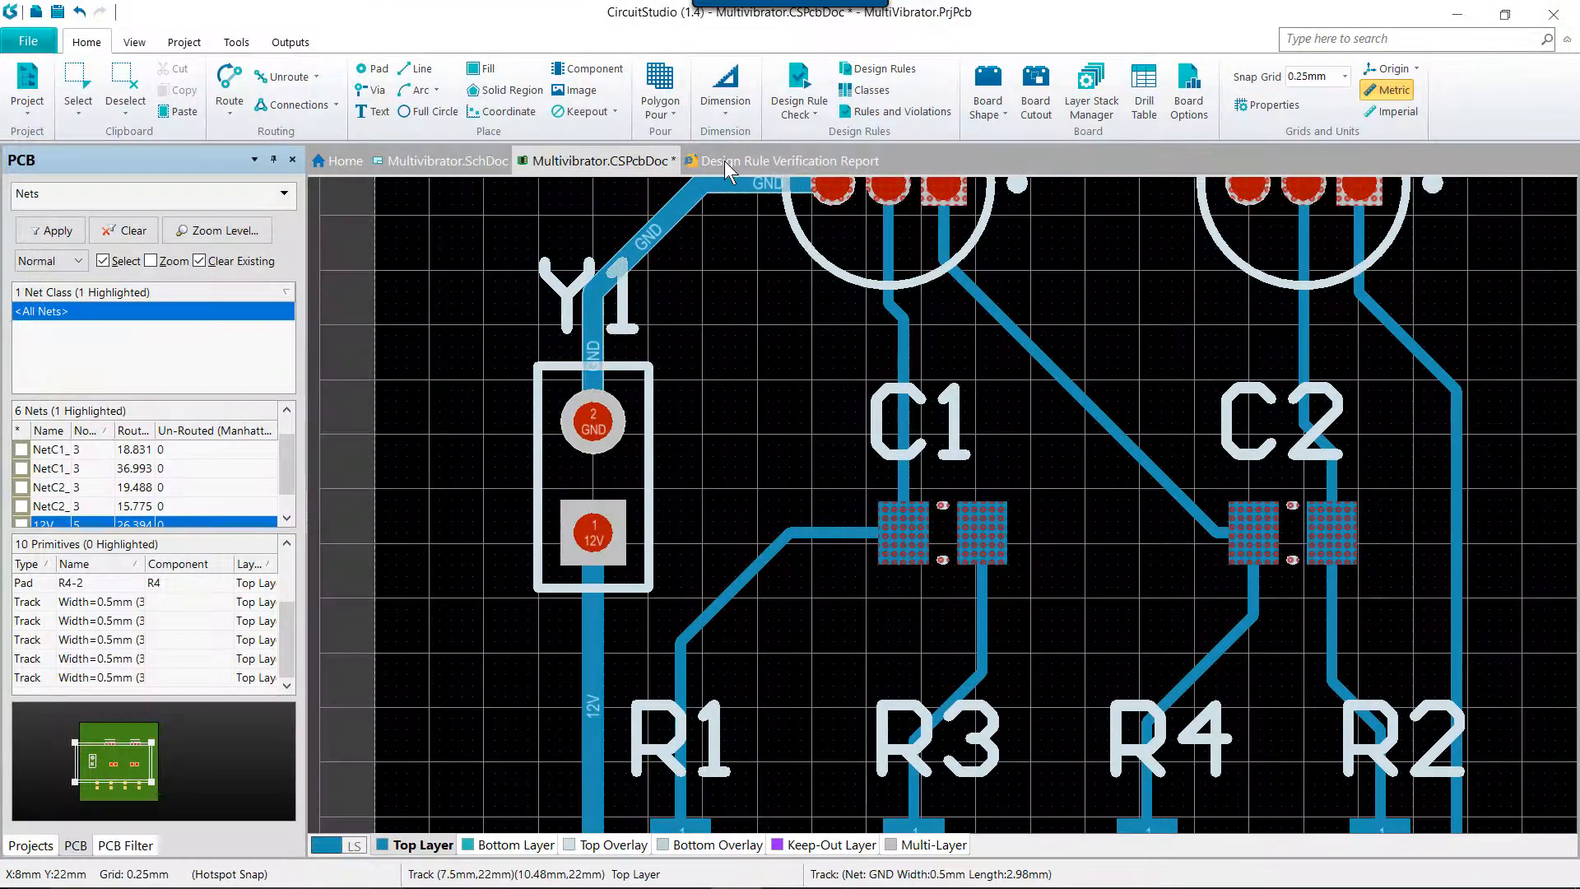
# - Return to the Design Rule Verification Report and locate a Silk To Solder Mask violation at capacitor C1 on the board
pyautogui.click(748, 160)
pyautogui.click(576, 282)
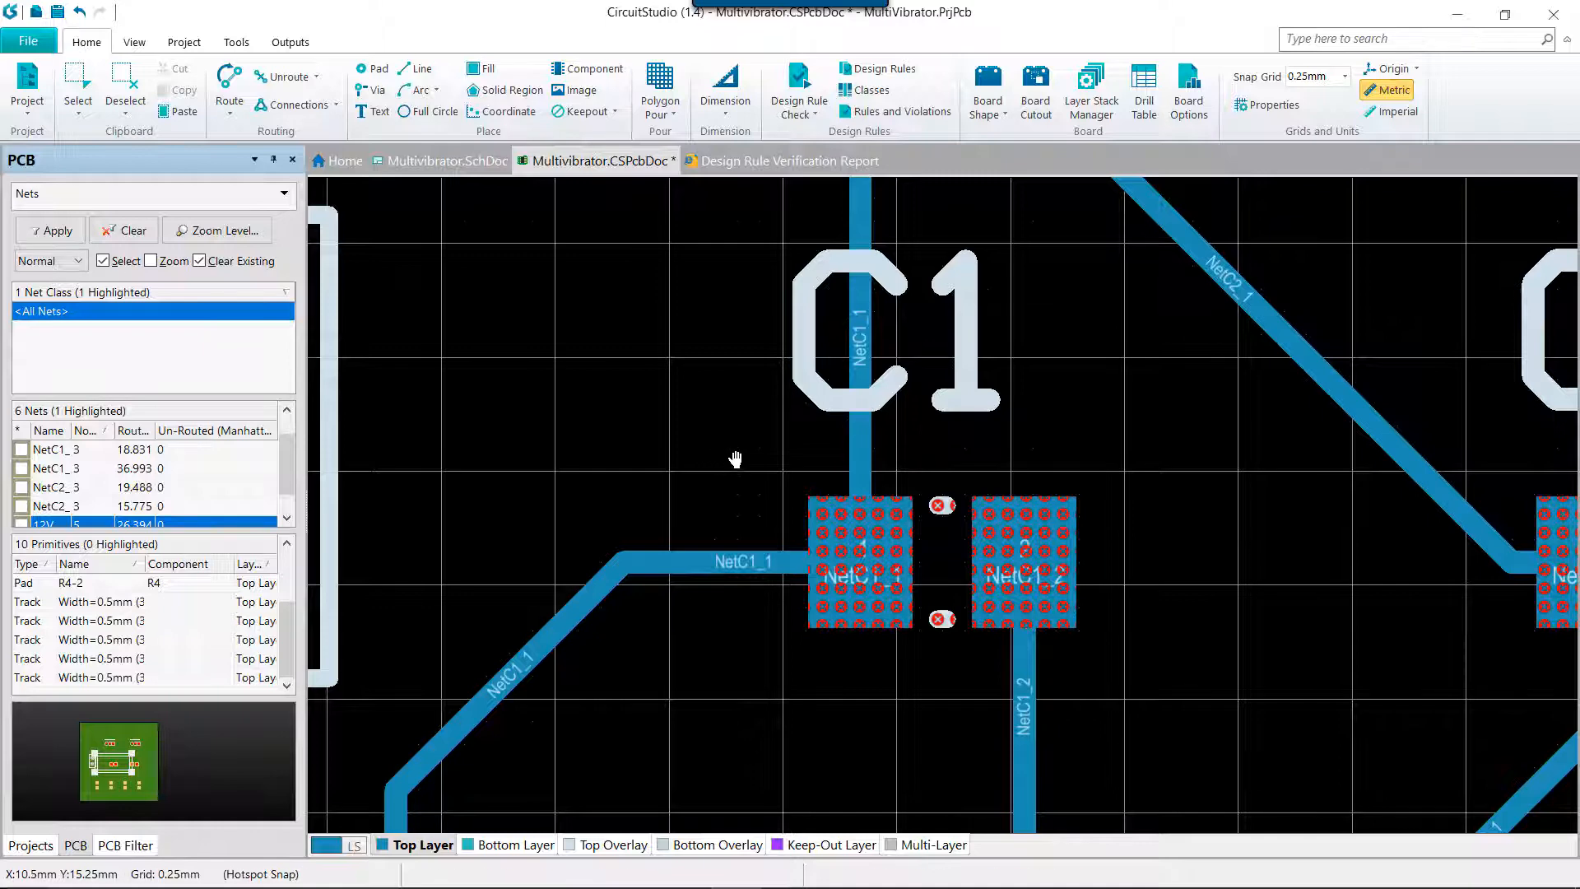
pyautogui.moveTo(728, 450); pyautogui.dragTo(695, 415, button='right')
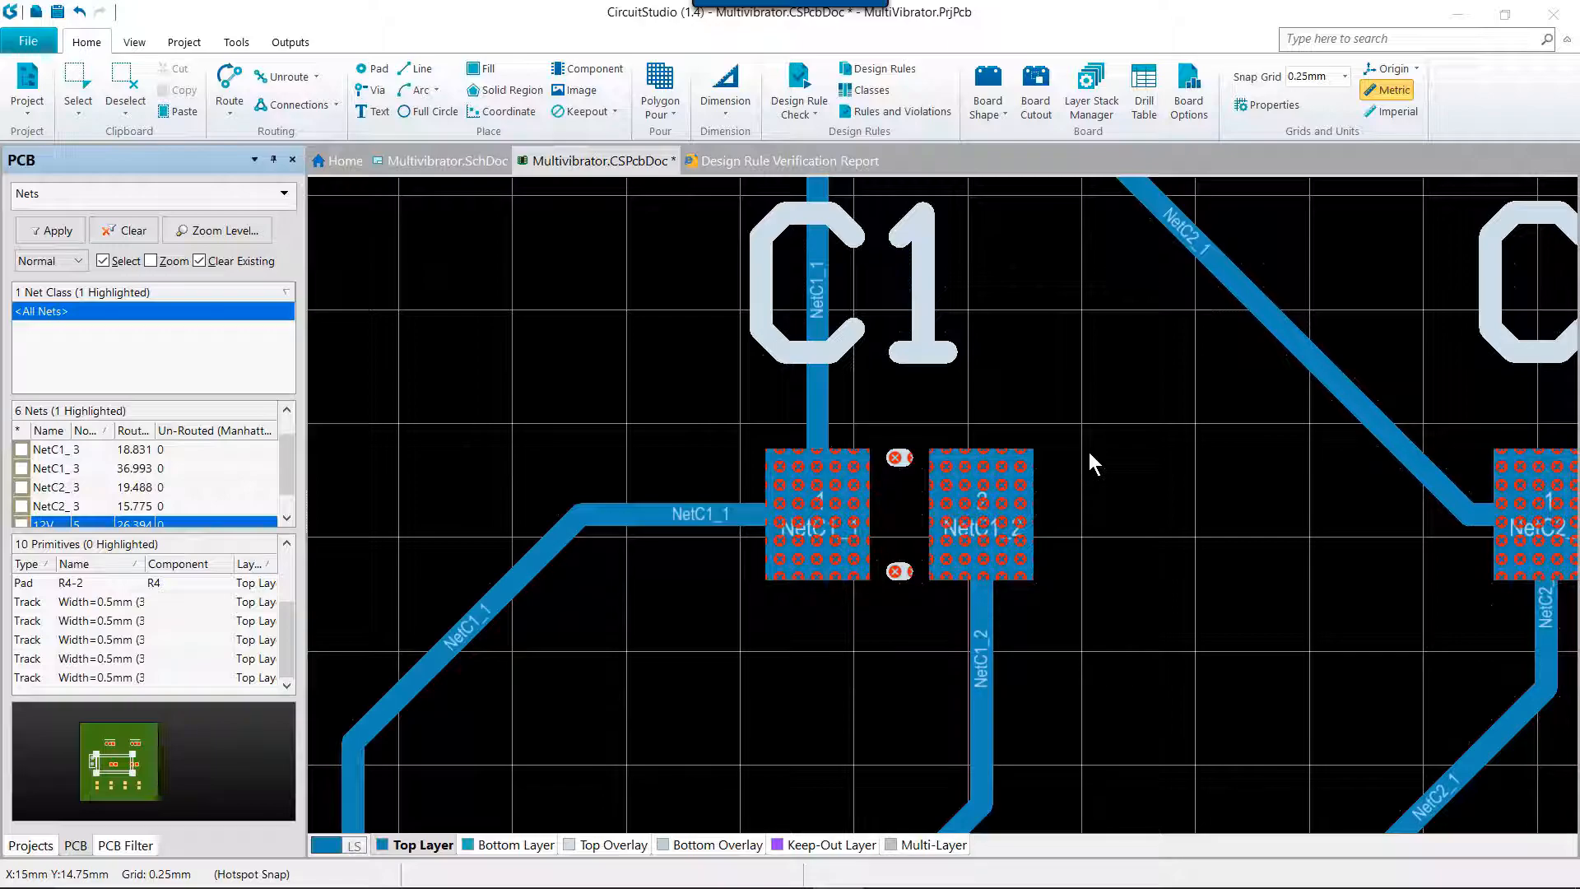
# - Examine the clearance violations between the pads of transistor Q1 up close
pyautogui.keyDown('ctrl'); pyautogui.scroll(-5, 993, 405); pyautogui.keyUp('ctrl')
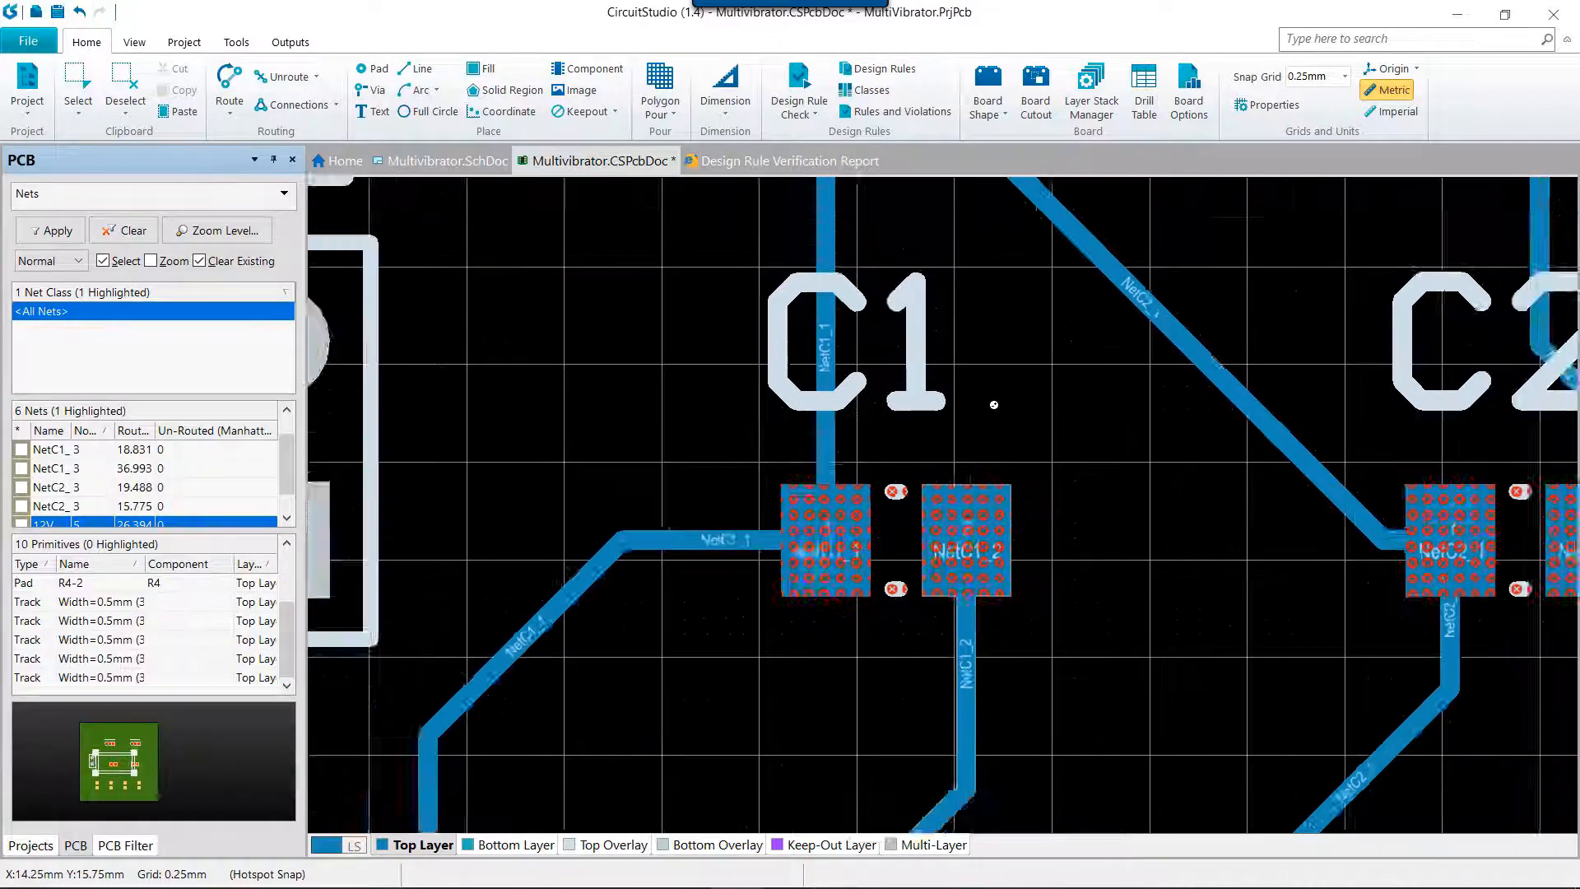
pyautogui.scroll(2, 994, 405)
pyautogui.keyDown('ctrl'); pyautogui.scroll(5, 919, 358); pyautogui.keyUp('ctrl')
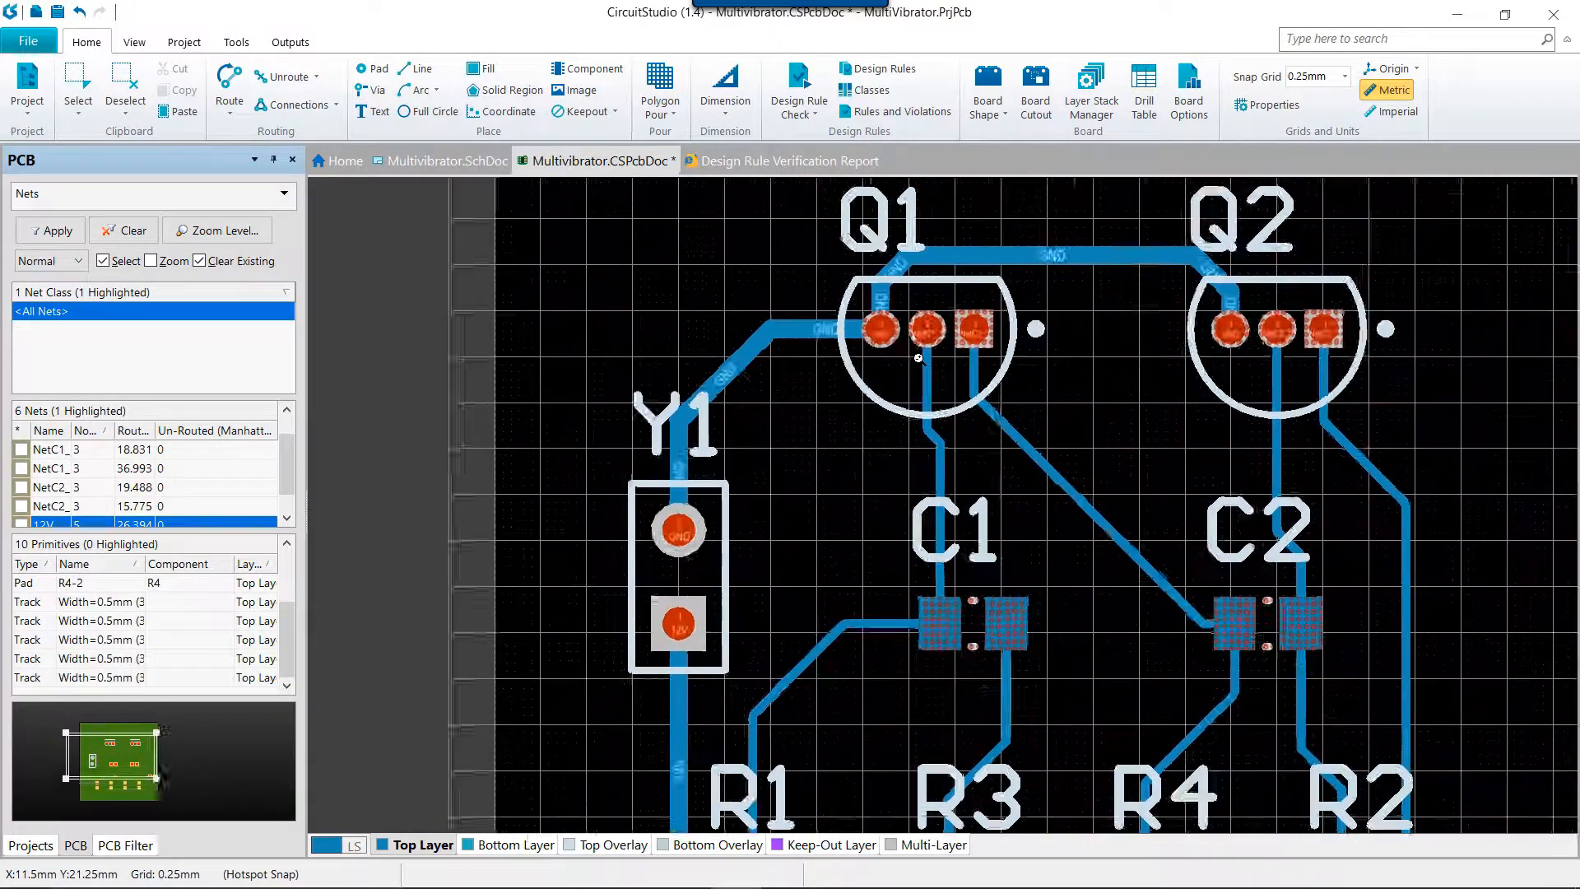
pyautogui.keyDown('ctrl'); pyautogui.scroll(2, 918, 358); pyautogui.keyUp('ctrl')
pyautogui.moveTo(887, 318); pyautogui.dragTo(874, 492, button='right')
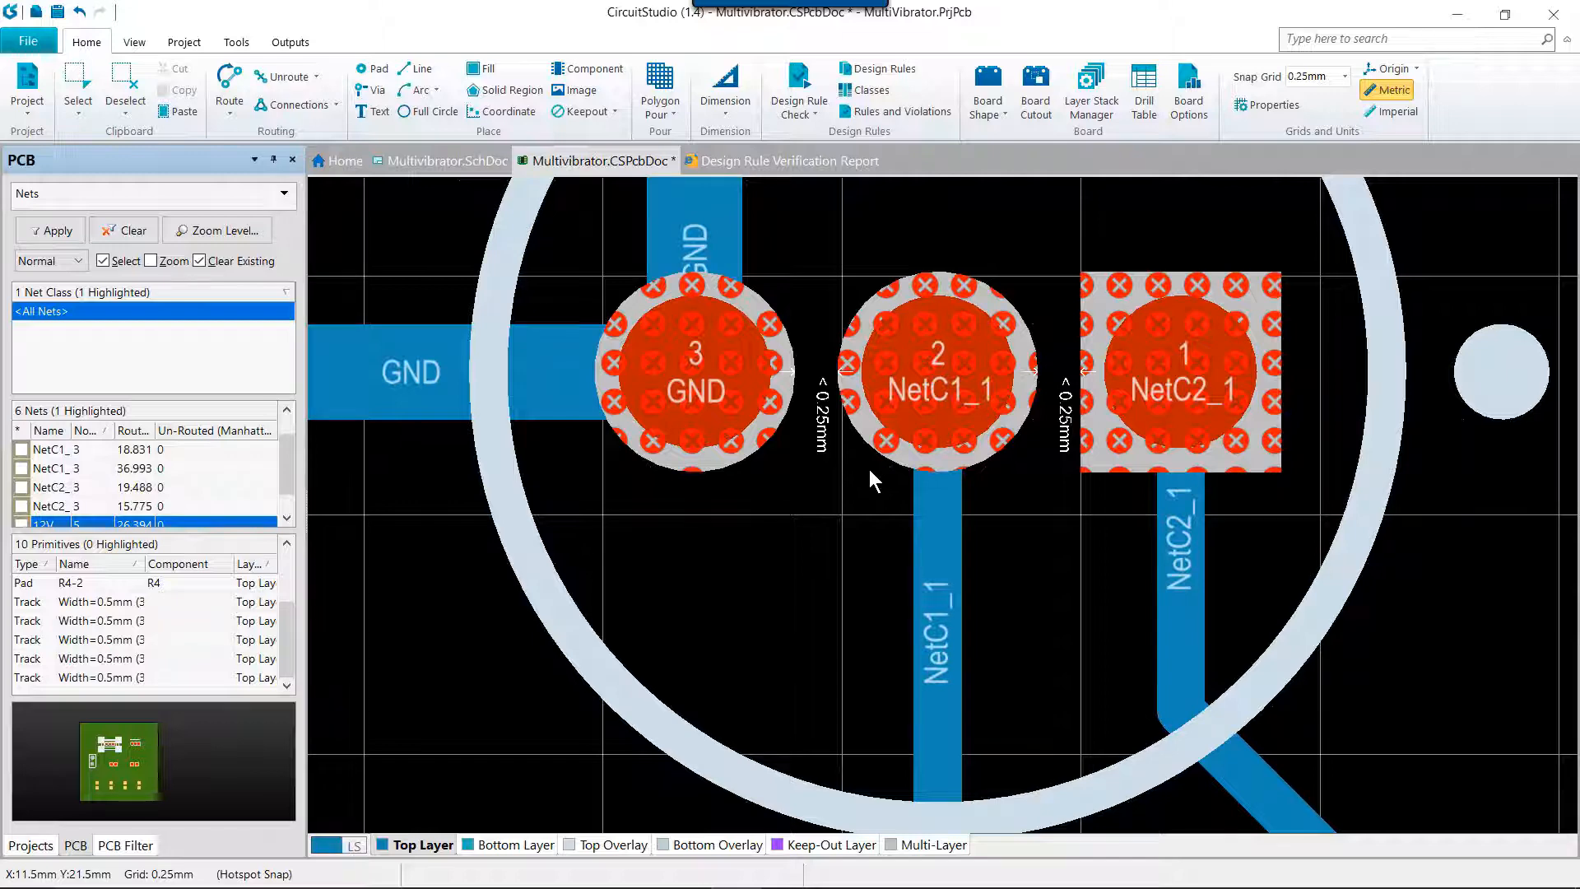
pyautogui.moveTo(869, 469); pyautogui.dragTo(852, 478, button='right')
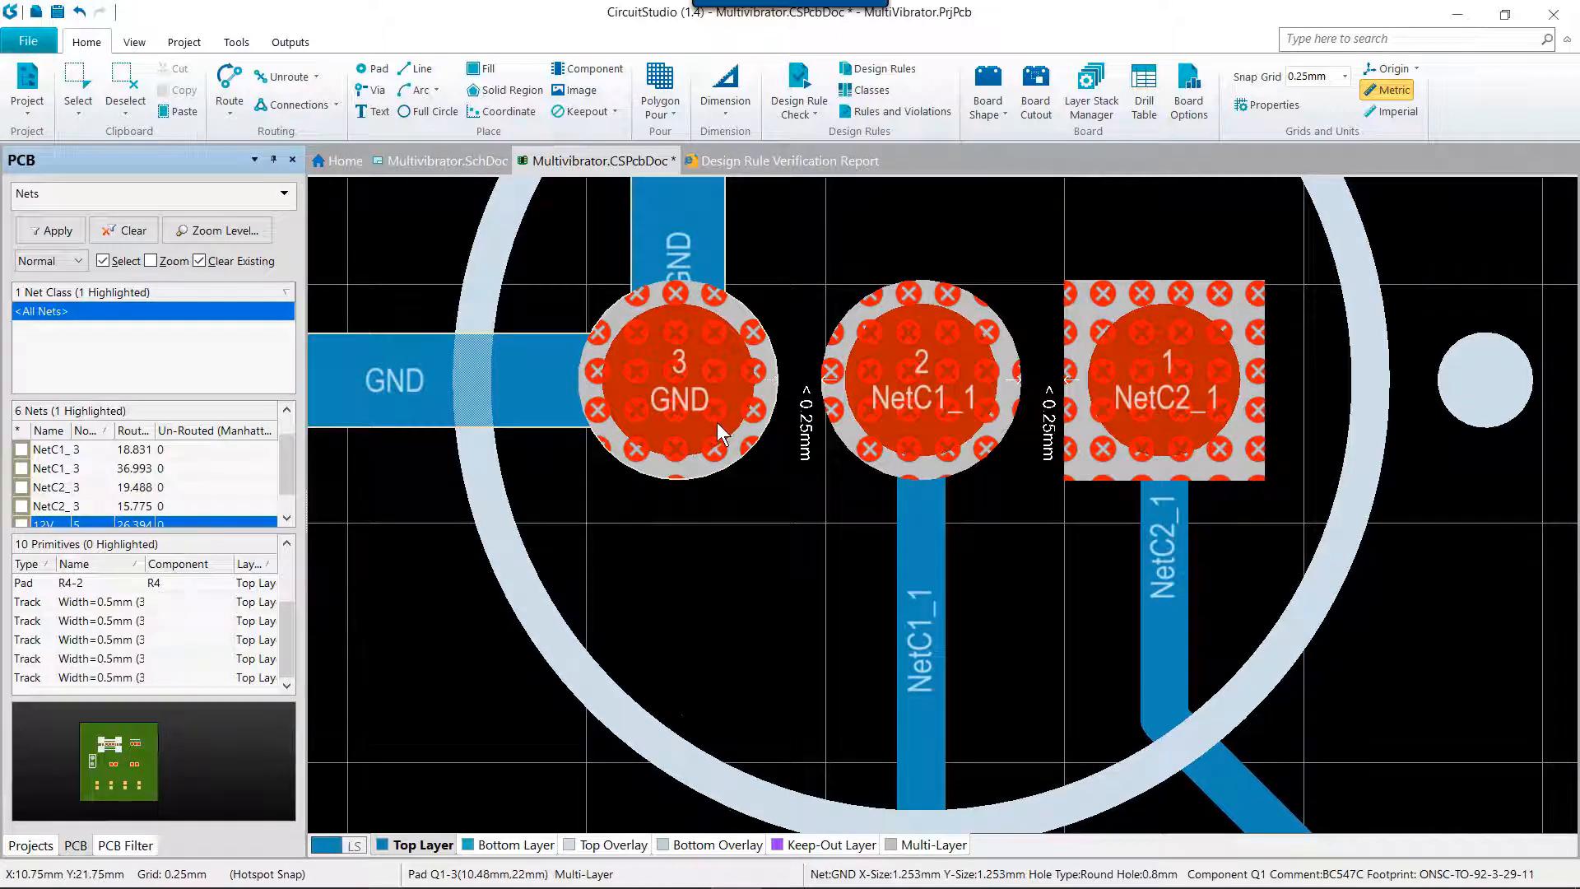
# - Check the violations reported for transistor Q1's GND pad and show the board's full list of rules and violations
pyautogui.rightClick(723, 427)
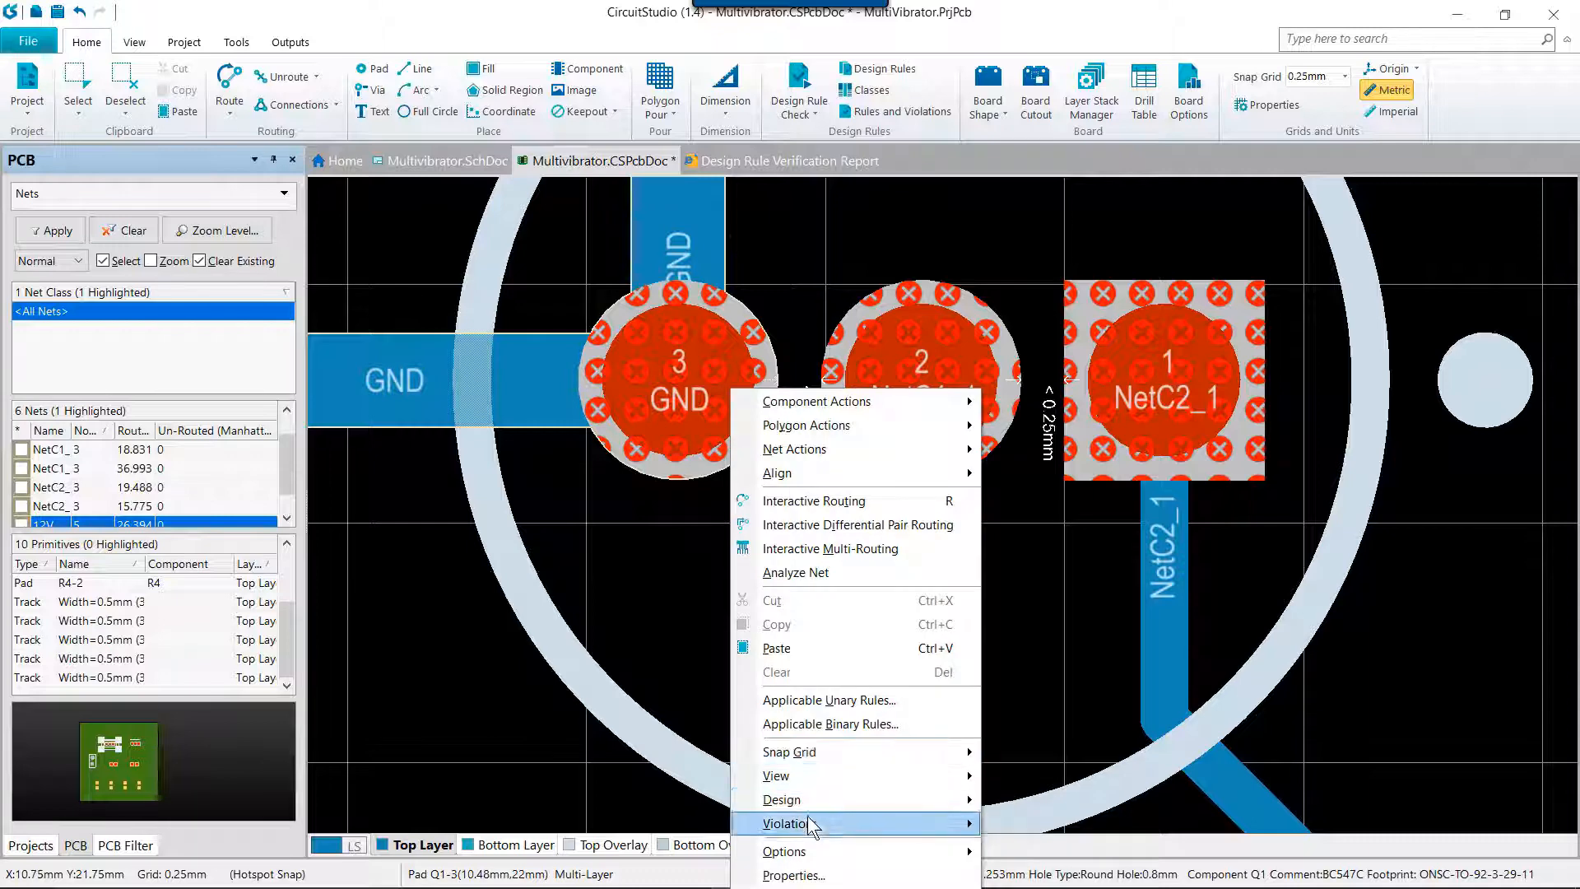
pyautogui.moveTo(807, 823)
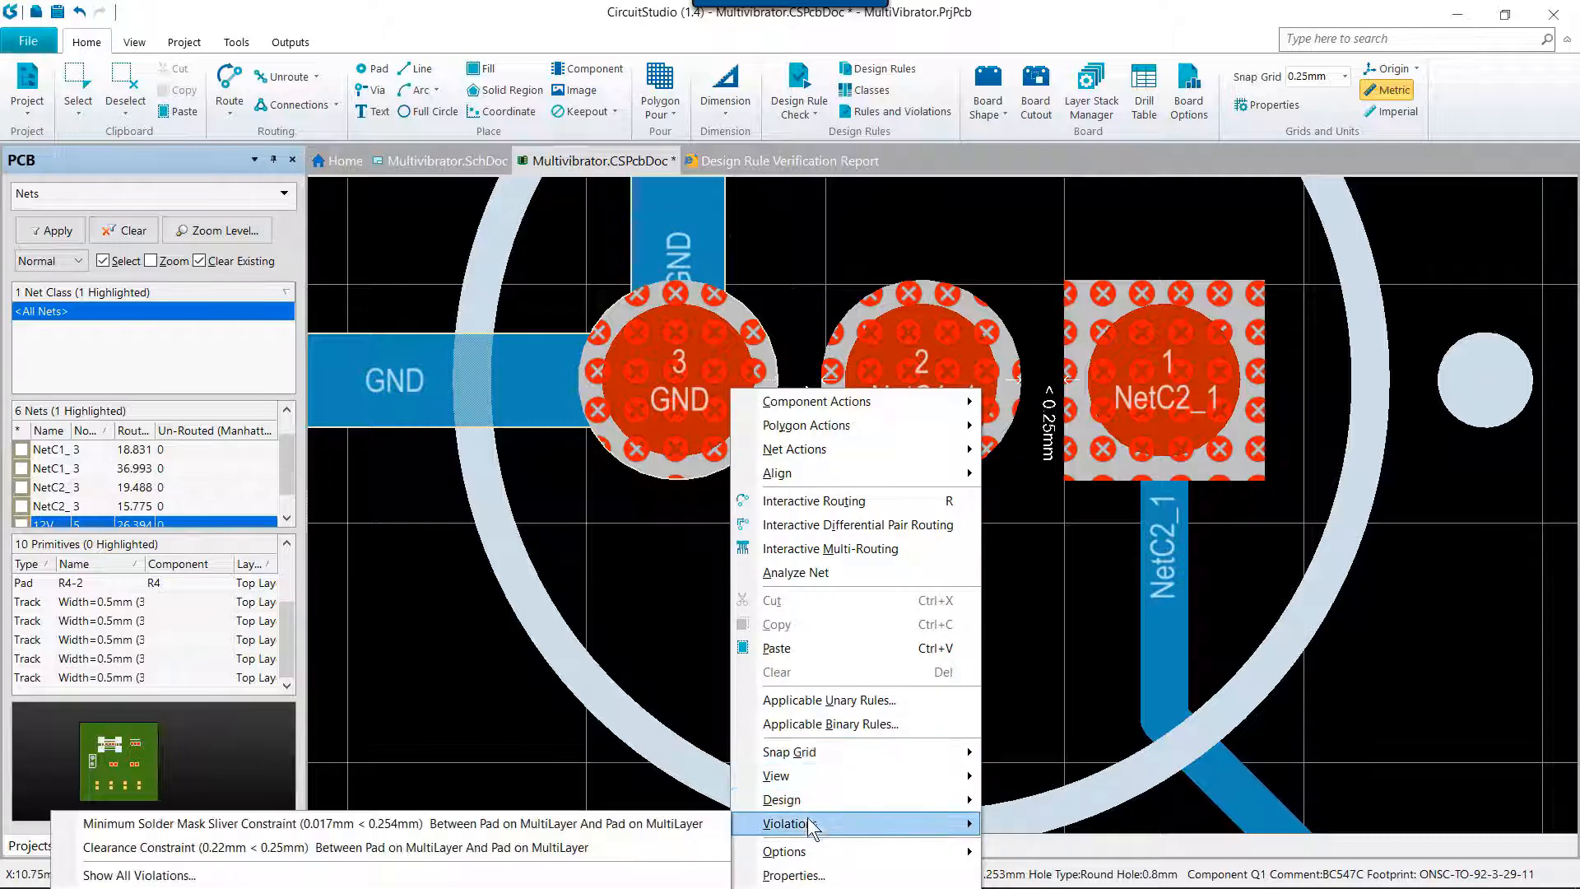
pyautogui.click(665, 833)
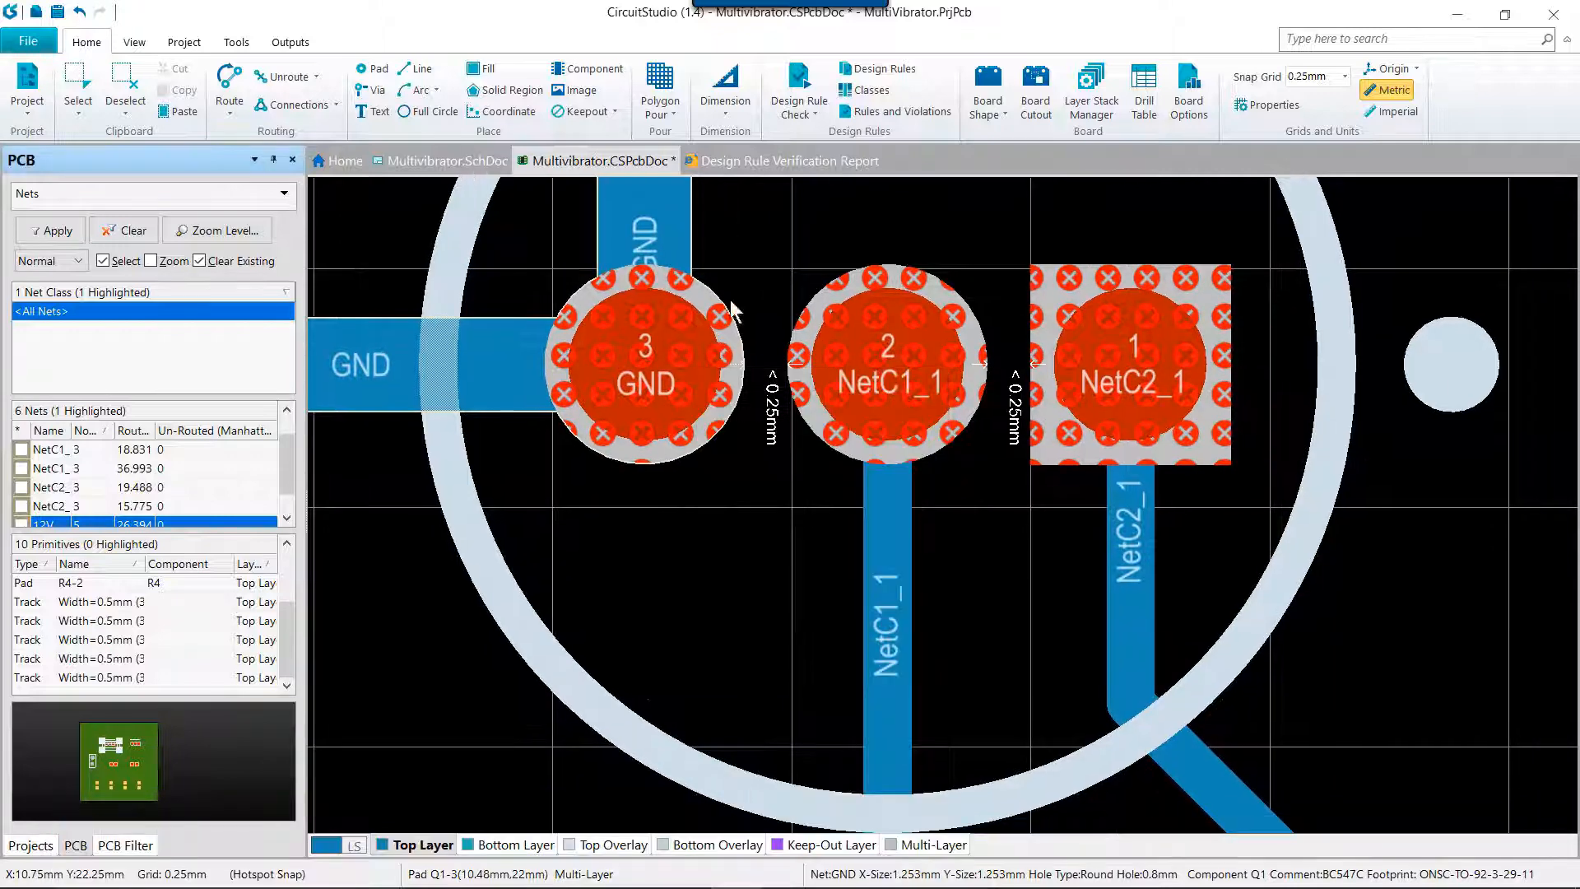
pyautogui.click(891, 111)
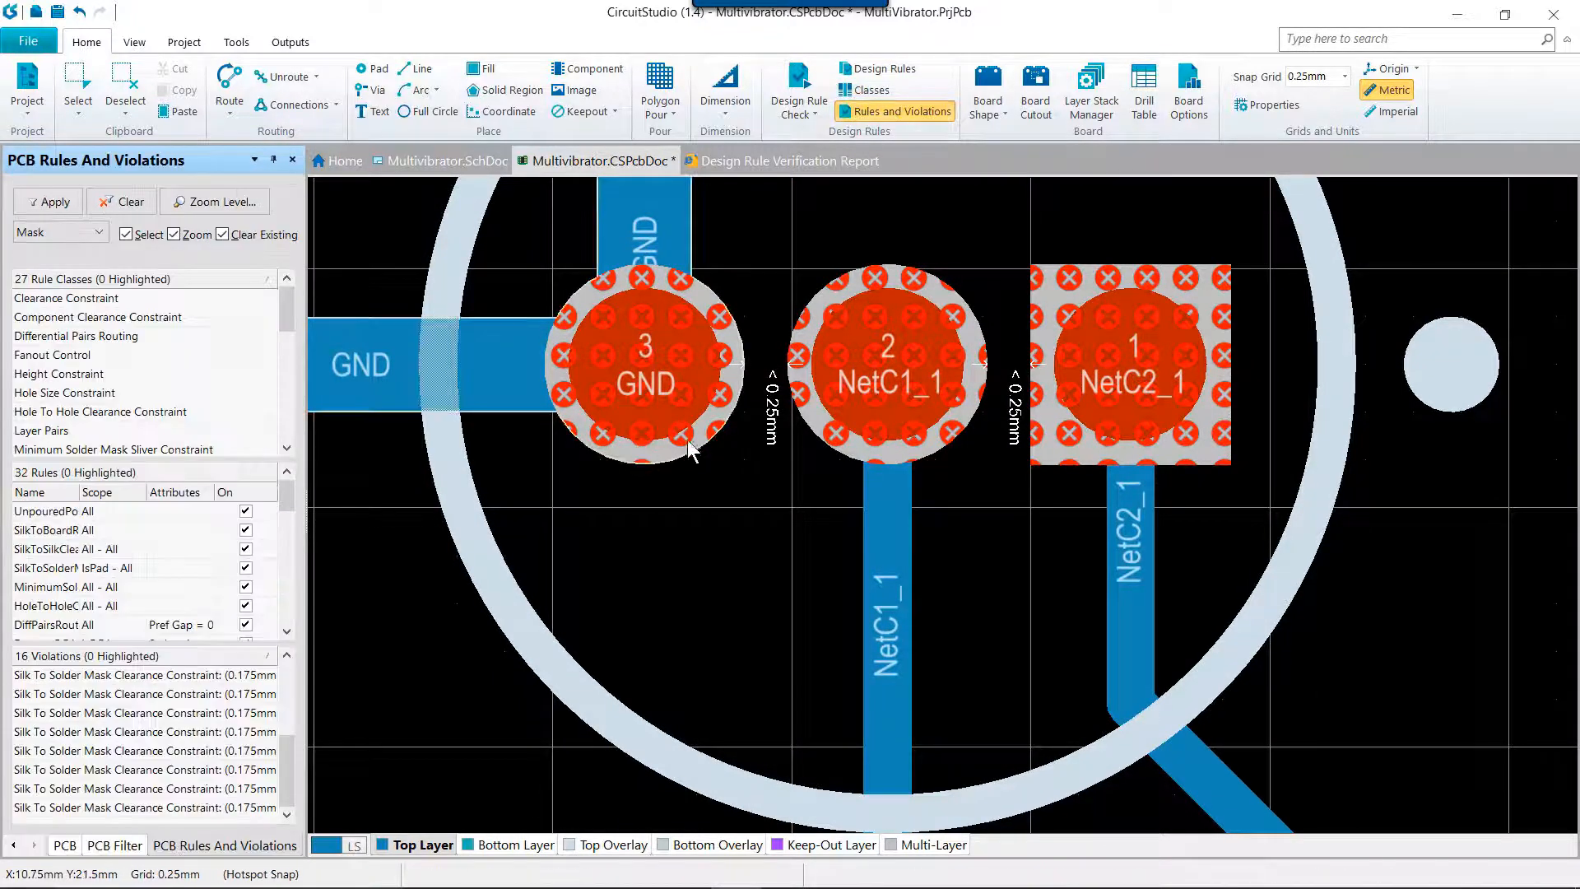
# - Review the details of the Minimum Solder Mask Sliver violation between Q1's pads 2 and 3
pyautogui.rightClick(654, 433)
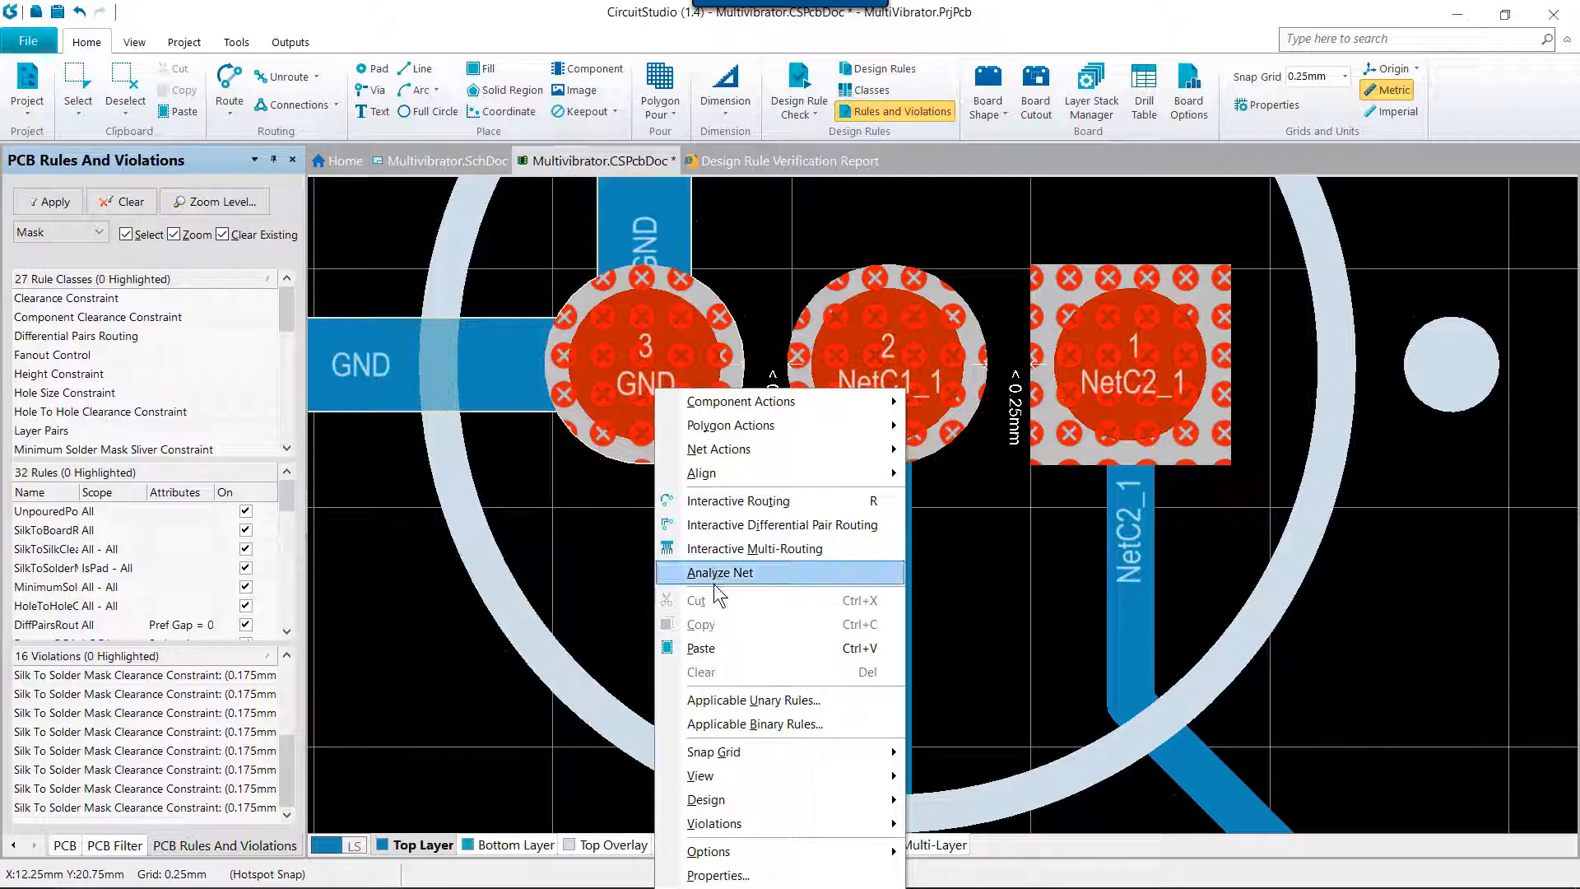
pyautogui.moveTo(742, 822)
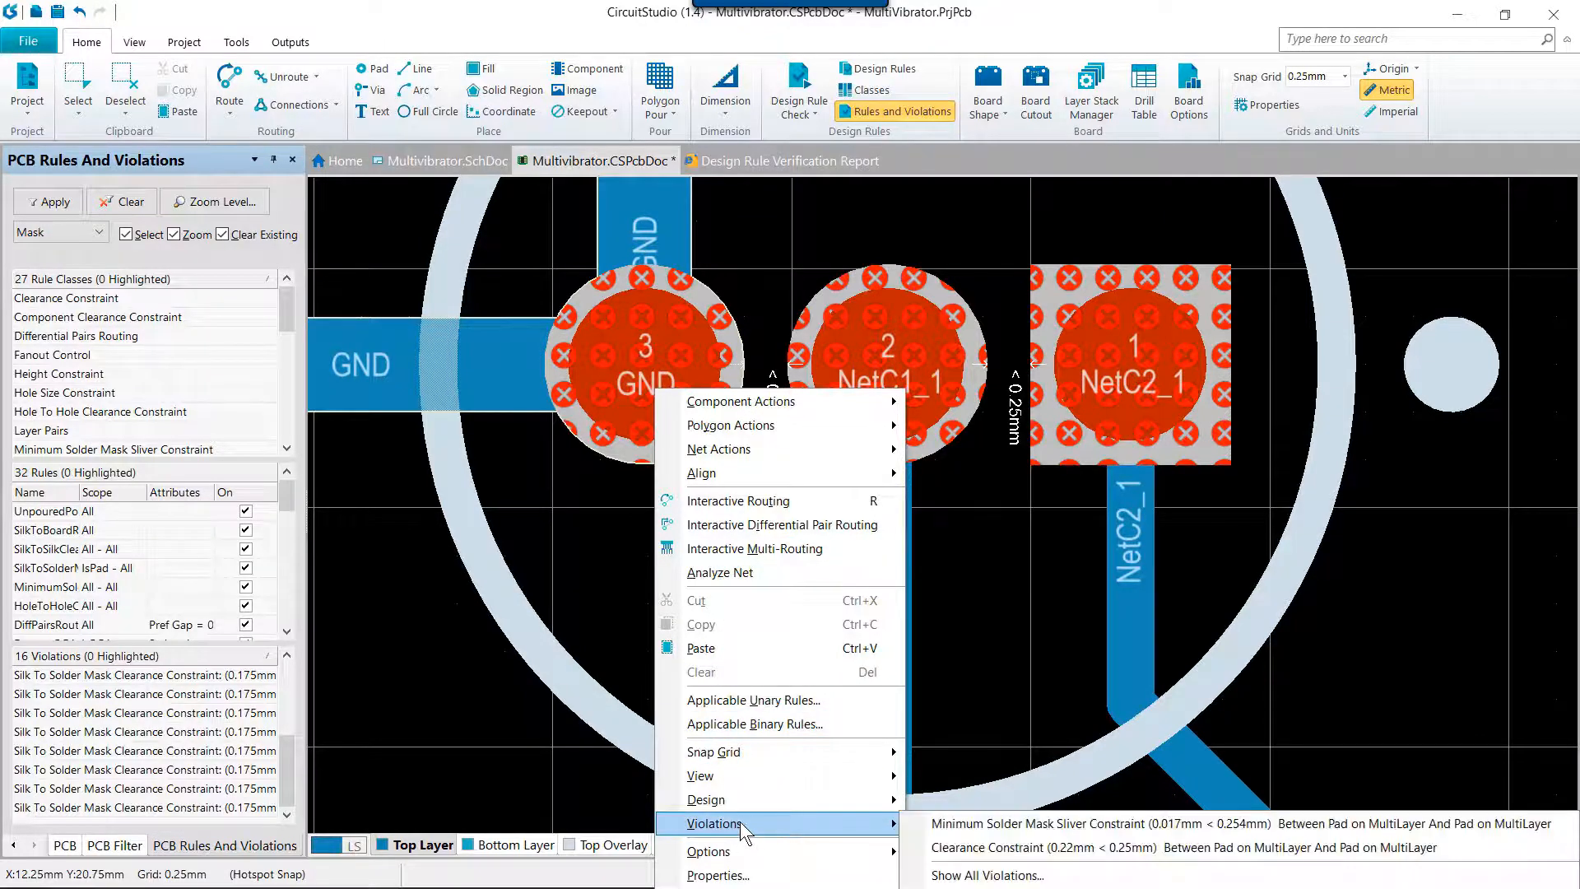
pyautogui.click(984, 827)
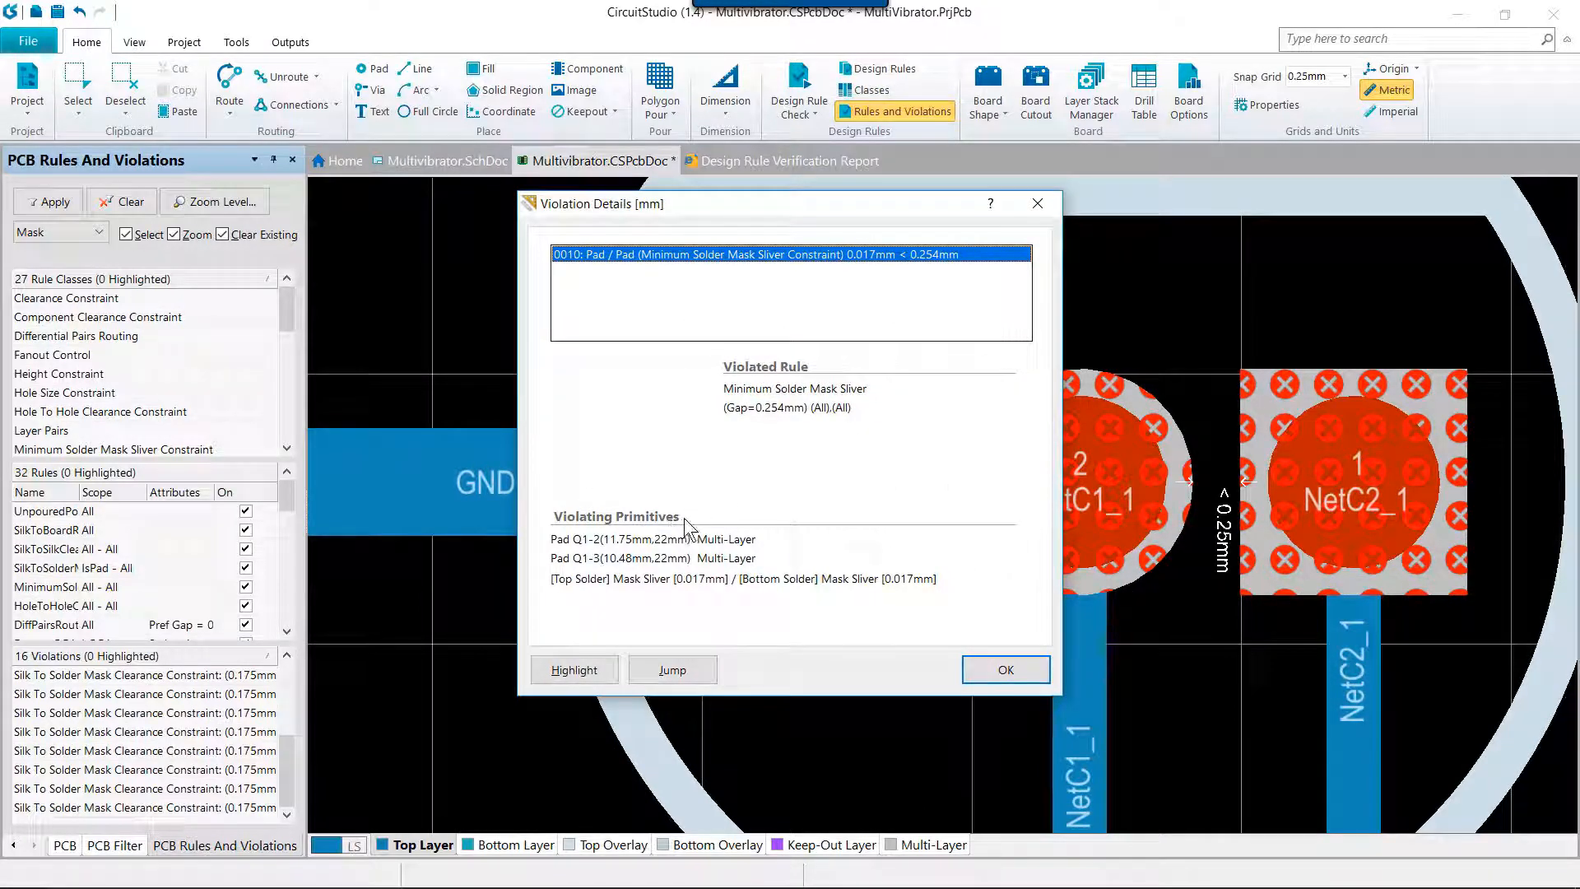
pyautogui.click(981, 663)
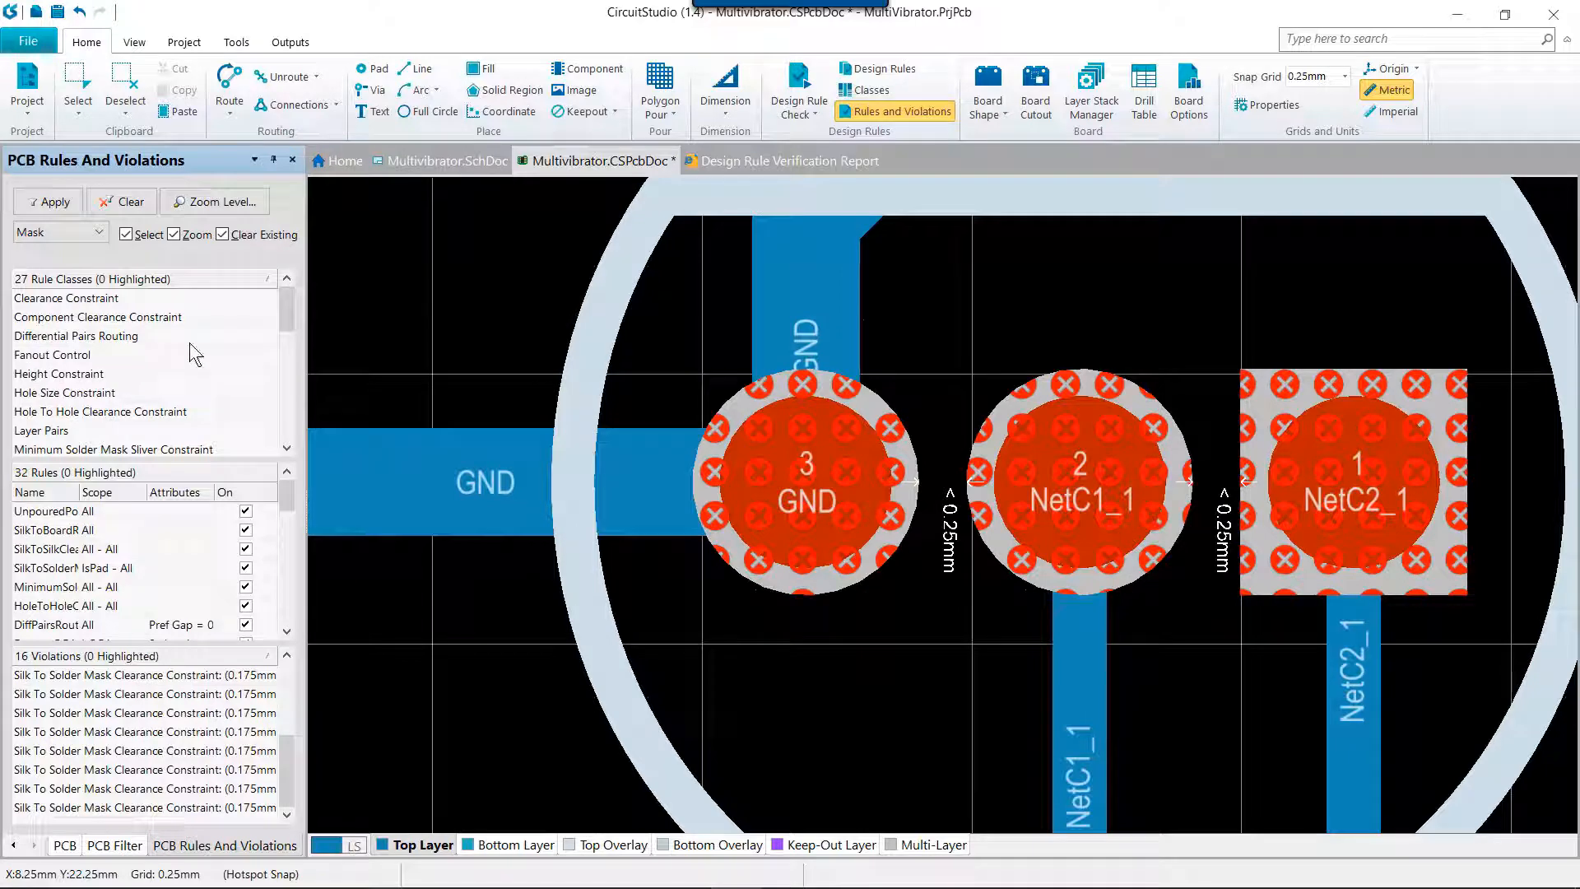
pyautogui.click(135, 44)
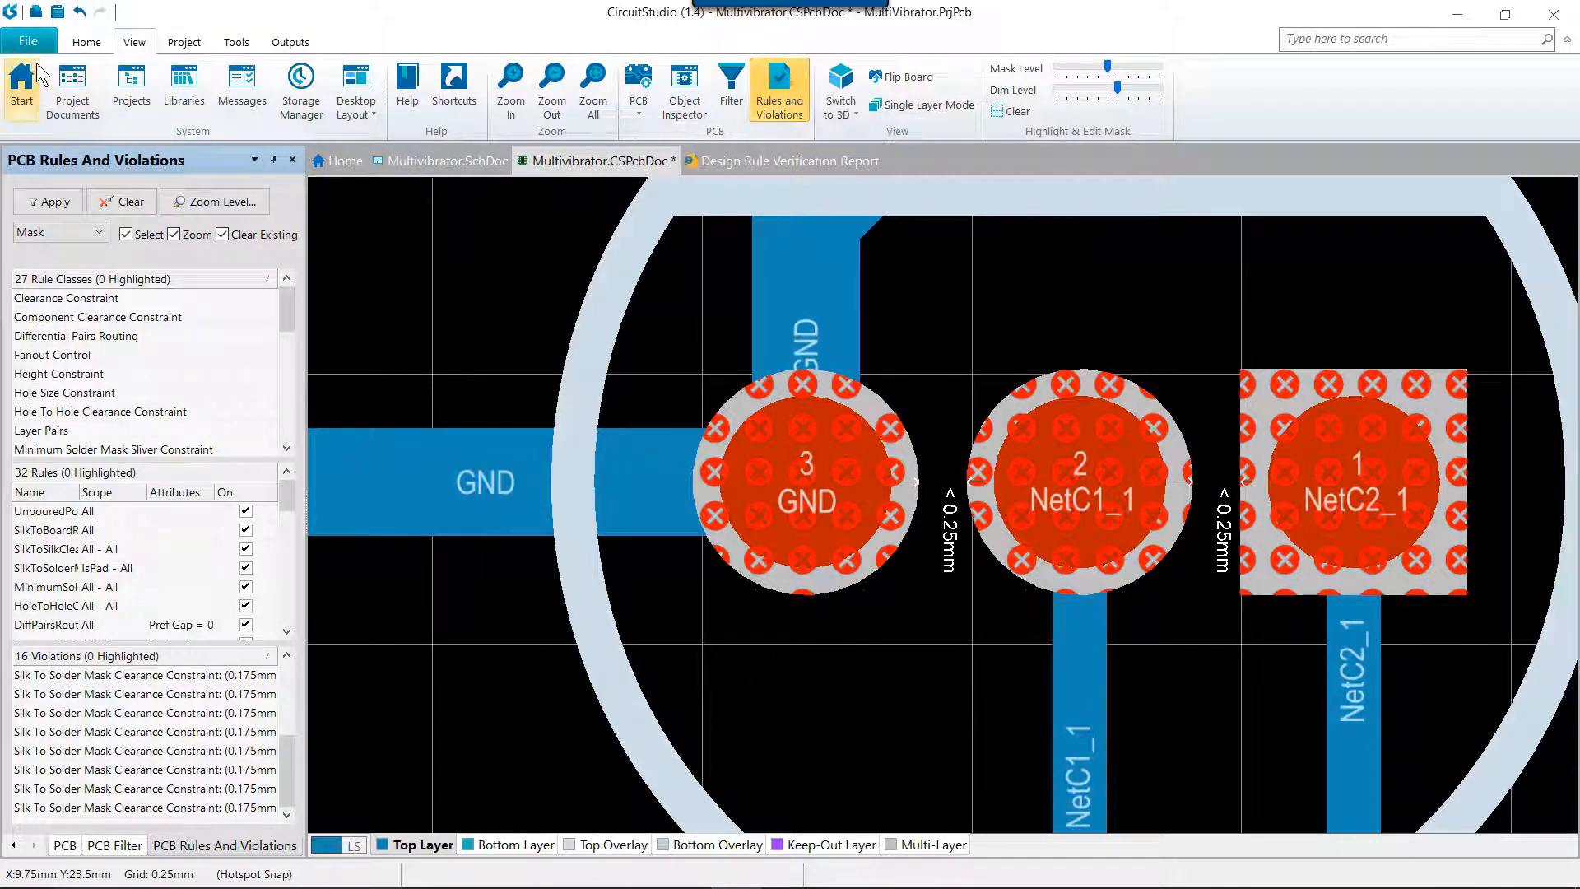
pyautogui.click(84, 42)
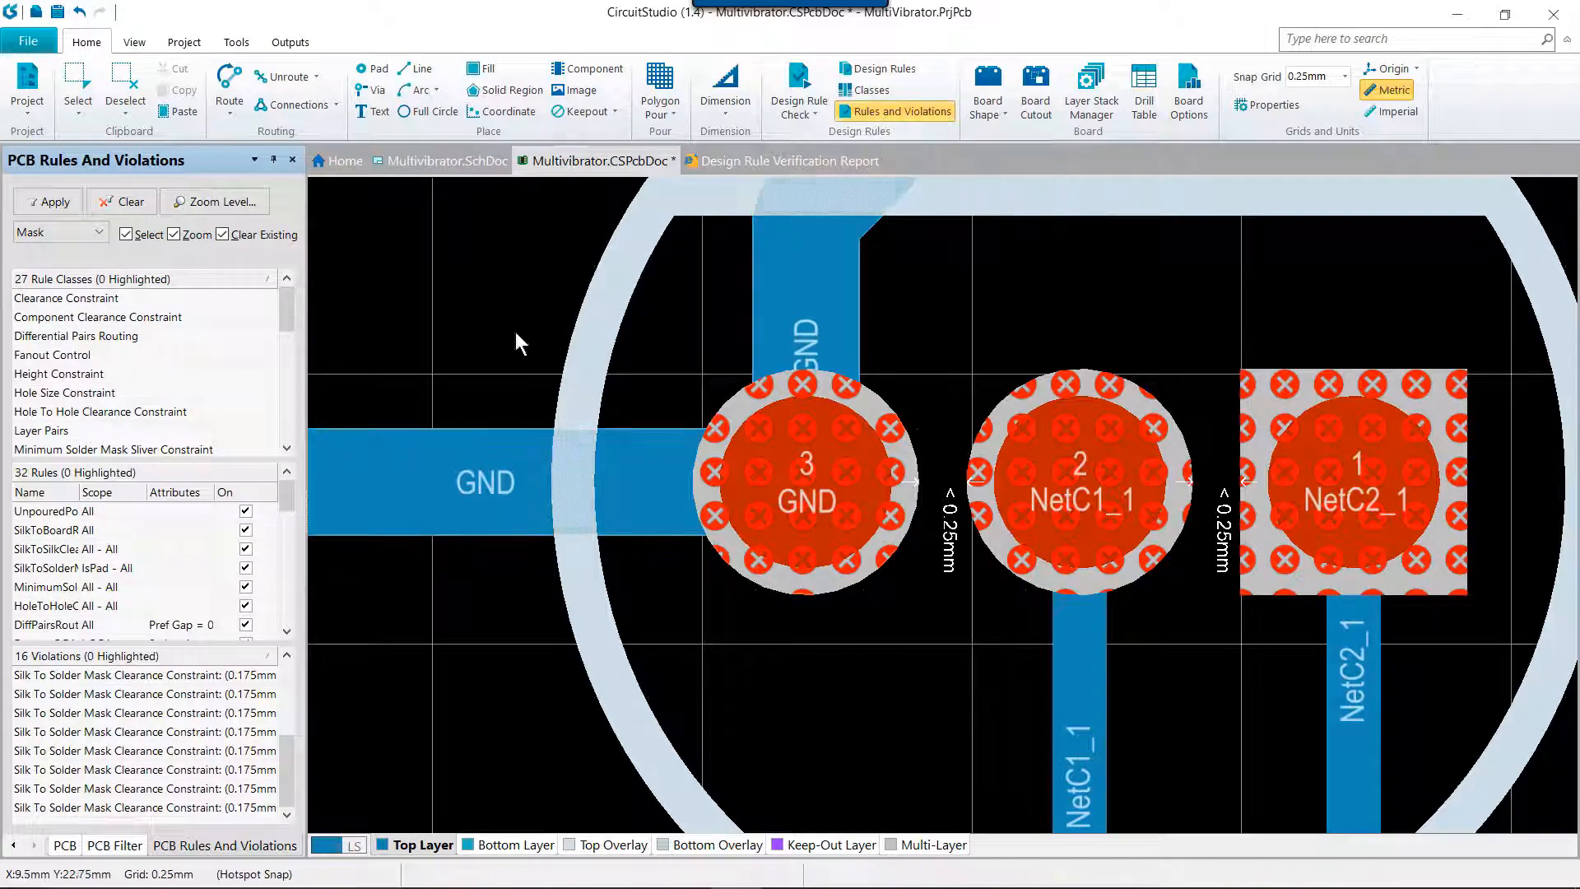
# - Review the details of a Silk To Solder Mask violation at C1 and locate other listed violations of this type on the board
pyautogui.click(106, 677)
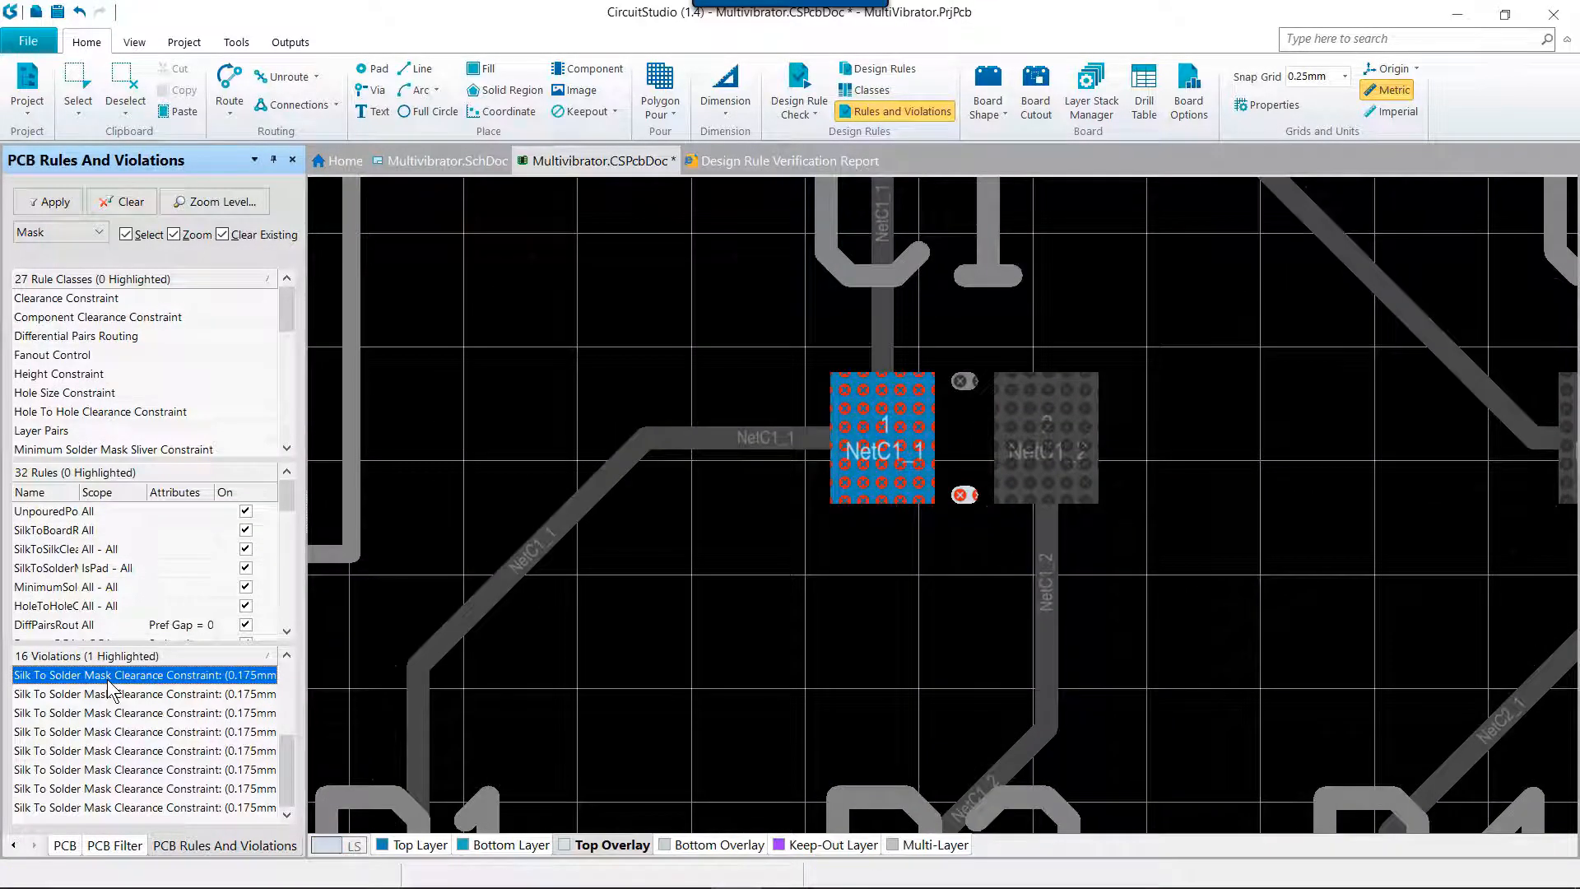
pyautogui.doubleClick(111, 676)
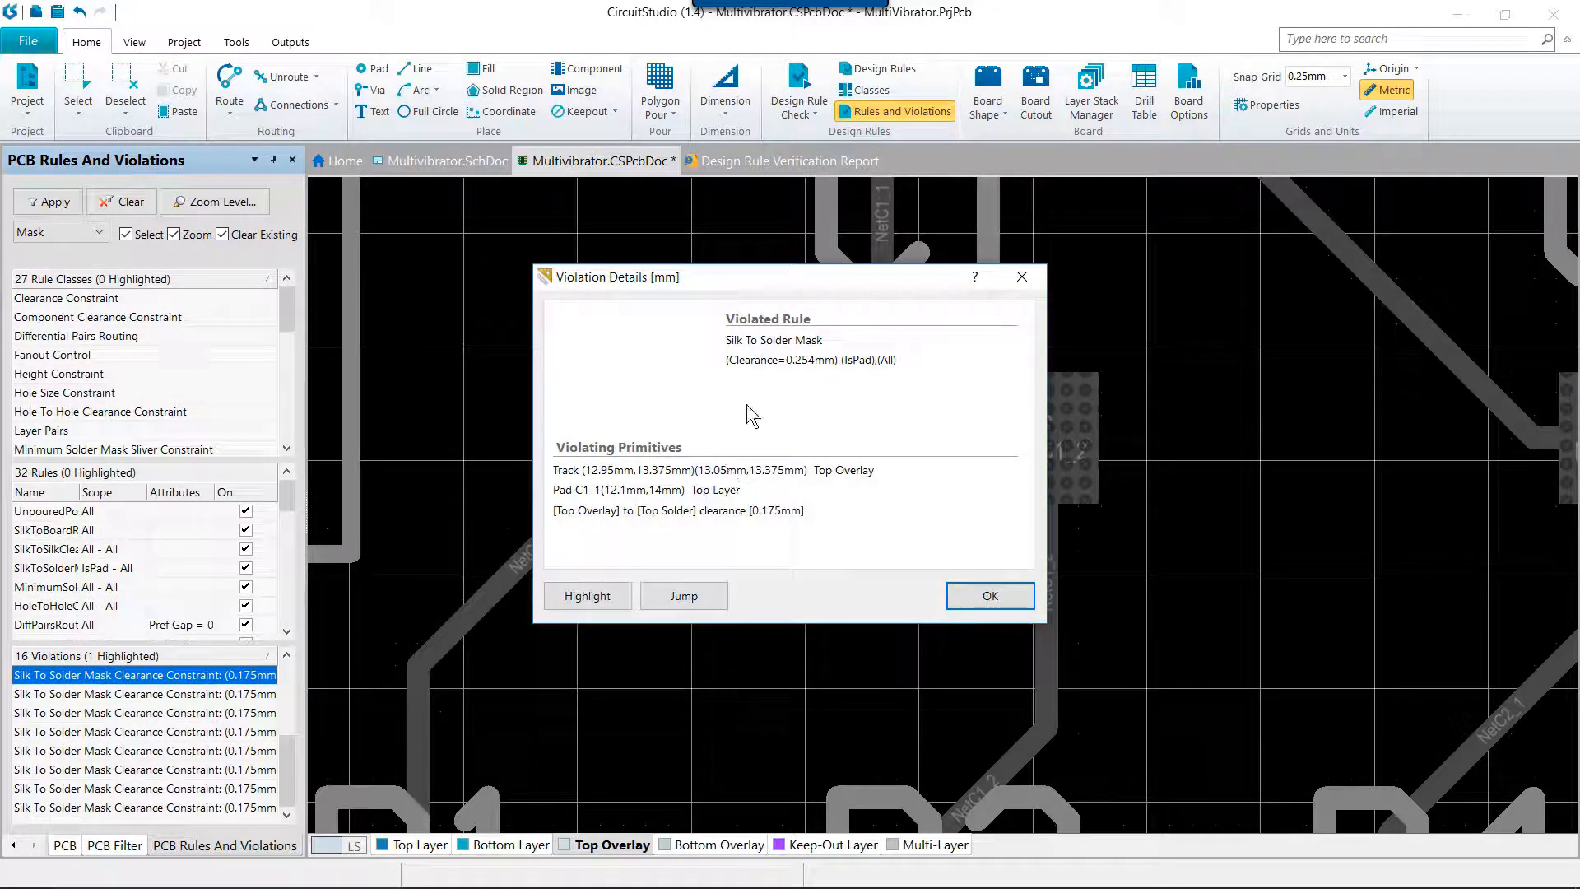
pyautogui.click(986, 594)
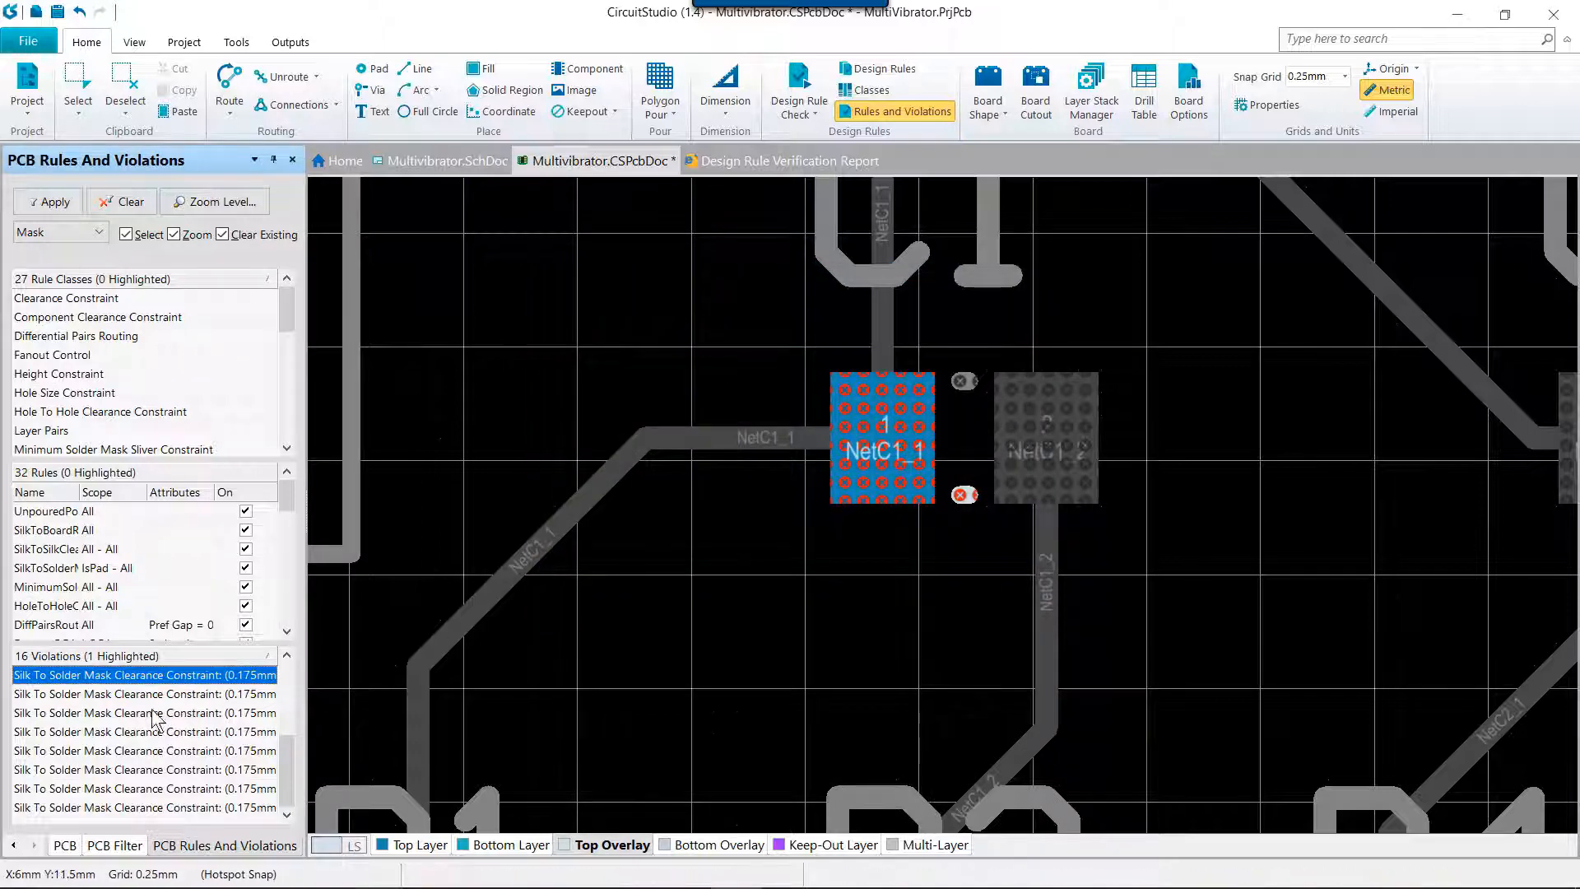
pyautogui.click(156, 716)
pyautogui.click(142, 752)
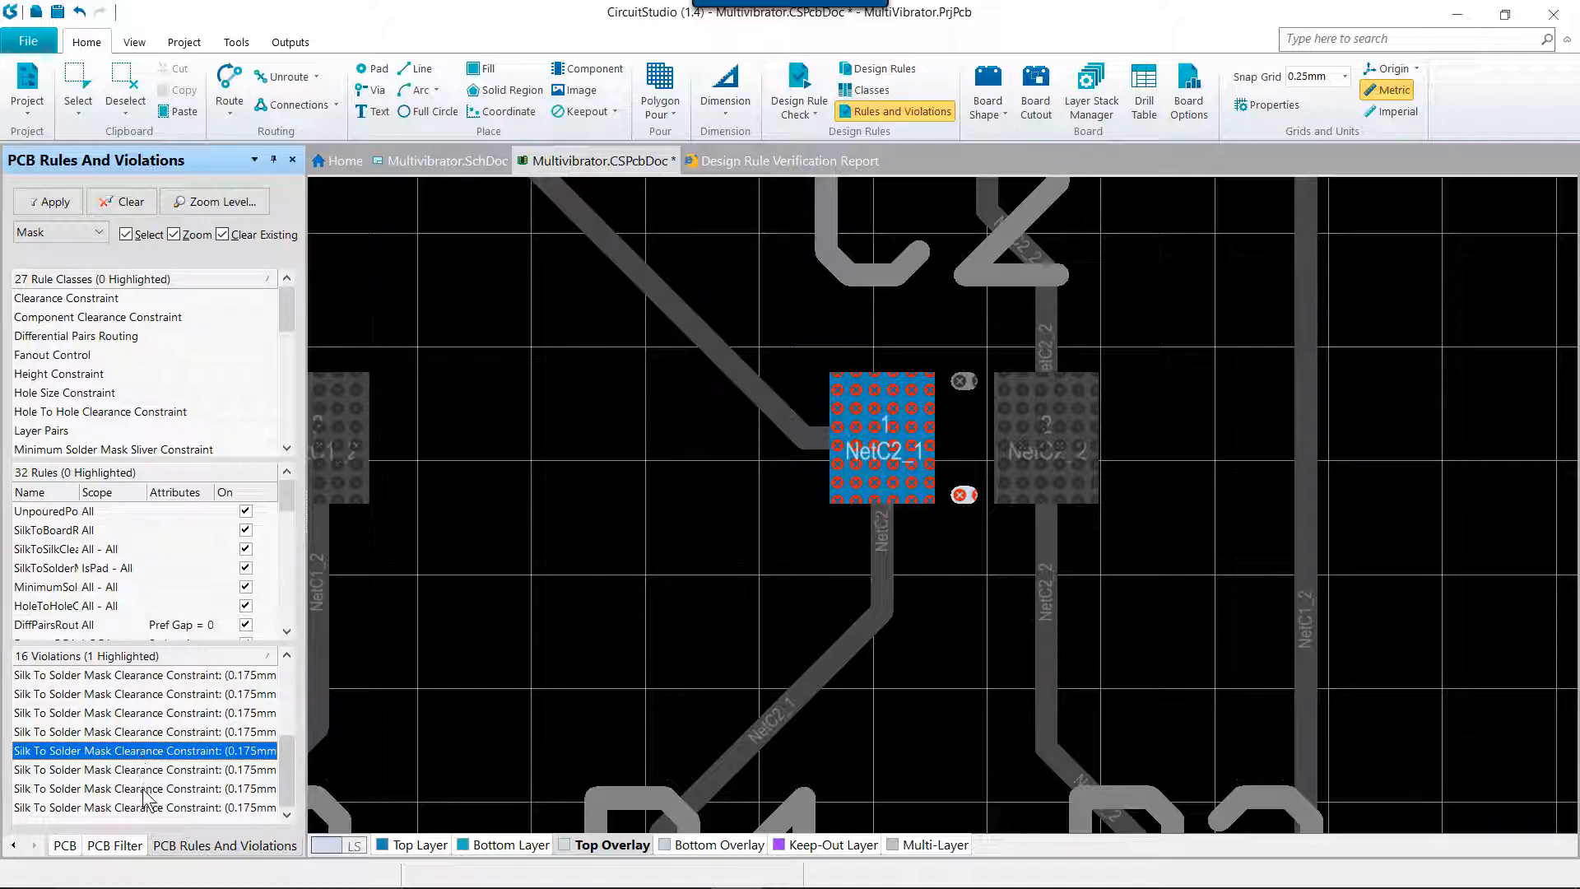
pyautogui.click(149, 789)
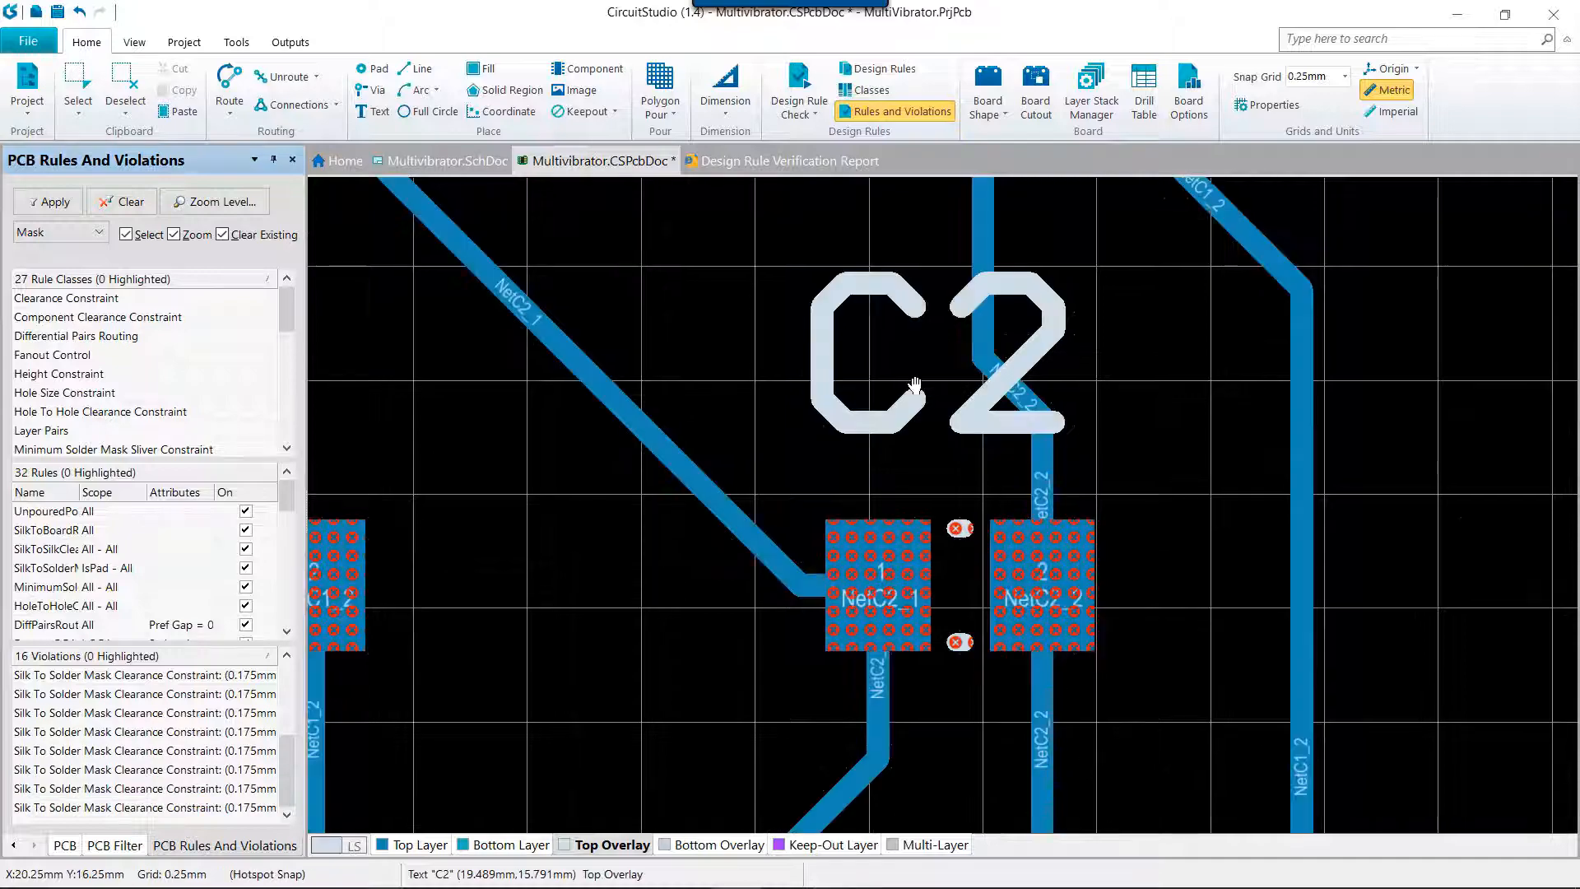
# - Return to transistor Q1 on the board and inspect the clearance markers between its pads
pyautogui.moveTo(897, 380); pyautogui.dragTo(898, 403, button='right')
pyautogui.keyDown('ctrl'); pyautogui.scroll(-1, 898, 403); pyautogui.keyUp('ctrl')
pyautogui.keyDown('ctrl'); pyautogui.scroll(-1, 898, 404); pyautogui.keyUp('ctrl')
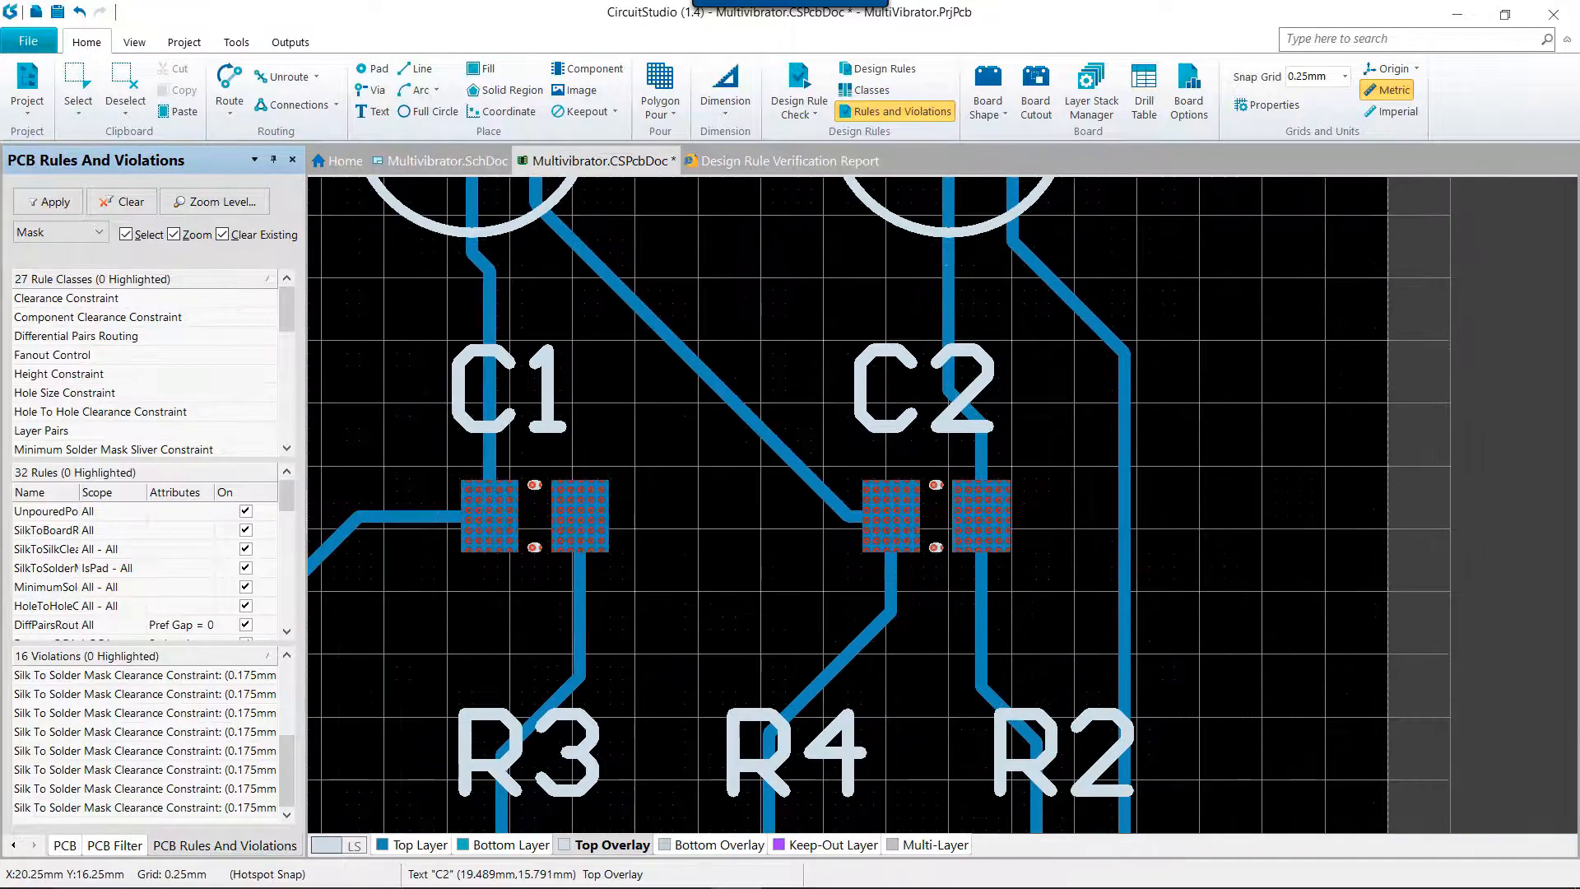
pyautogui.moveTo(867, 284); pyautogui.dragTo(1081, 566, button='right')
pyautogui.keyDown('ctrl'); pyautogui.scroll(1, 701, 424); pyautogui.keyUp('ctrl')
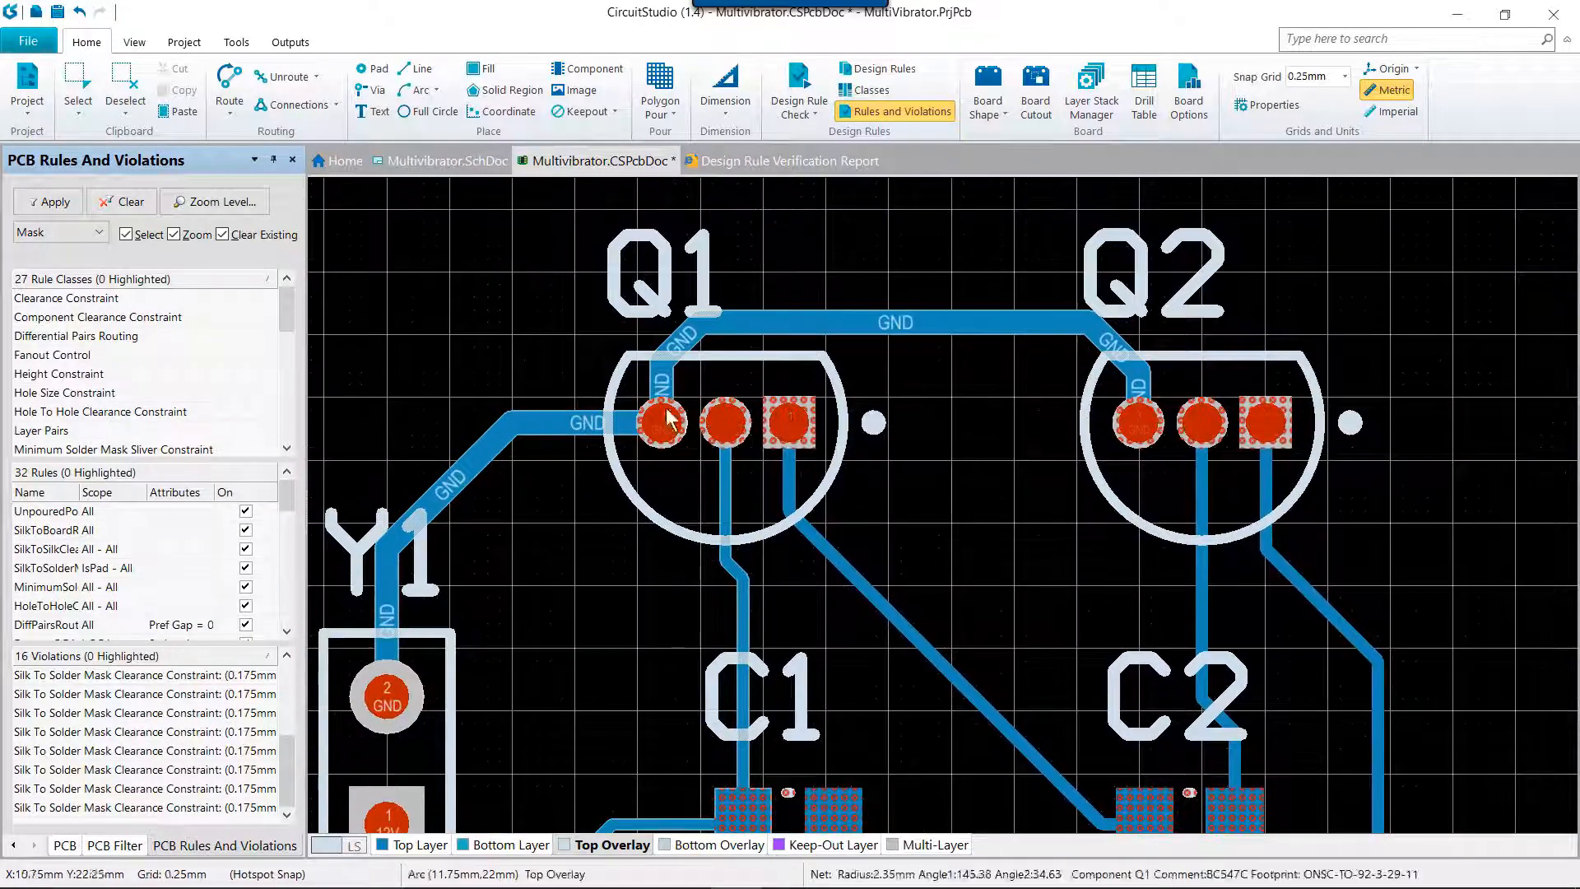
pyautogui.keyDown('ctrl'); pyautogui.scroll(1, 701, 424); pyautogui.keyUp('ctrl')
pyautogui.keyDown('ctrl'); pyautogui.scroll(2, 701, 424); pyautogui.keyUp('ctrl')
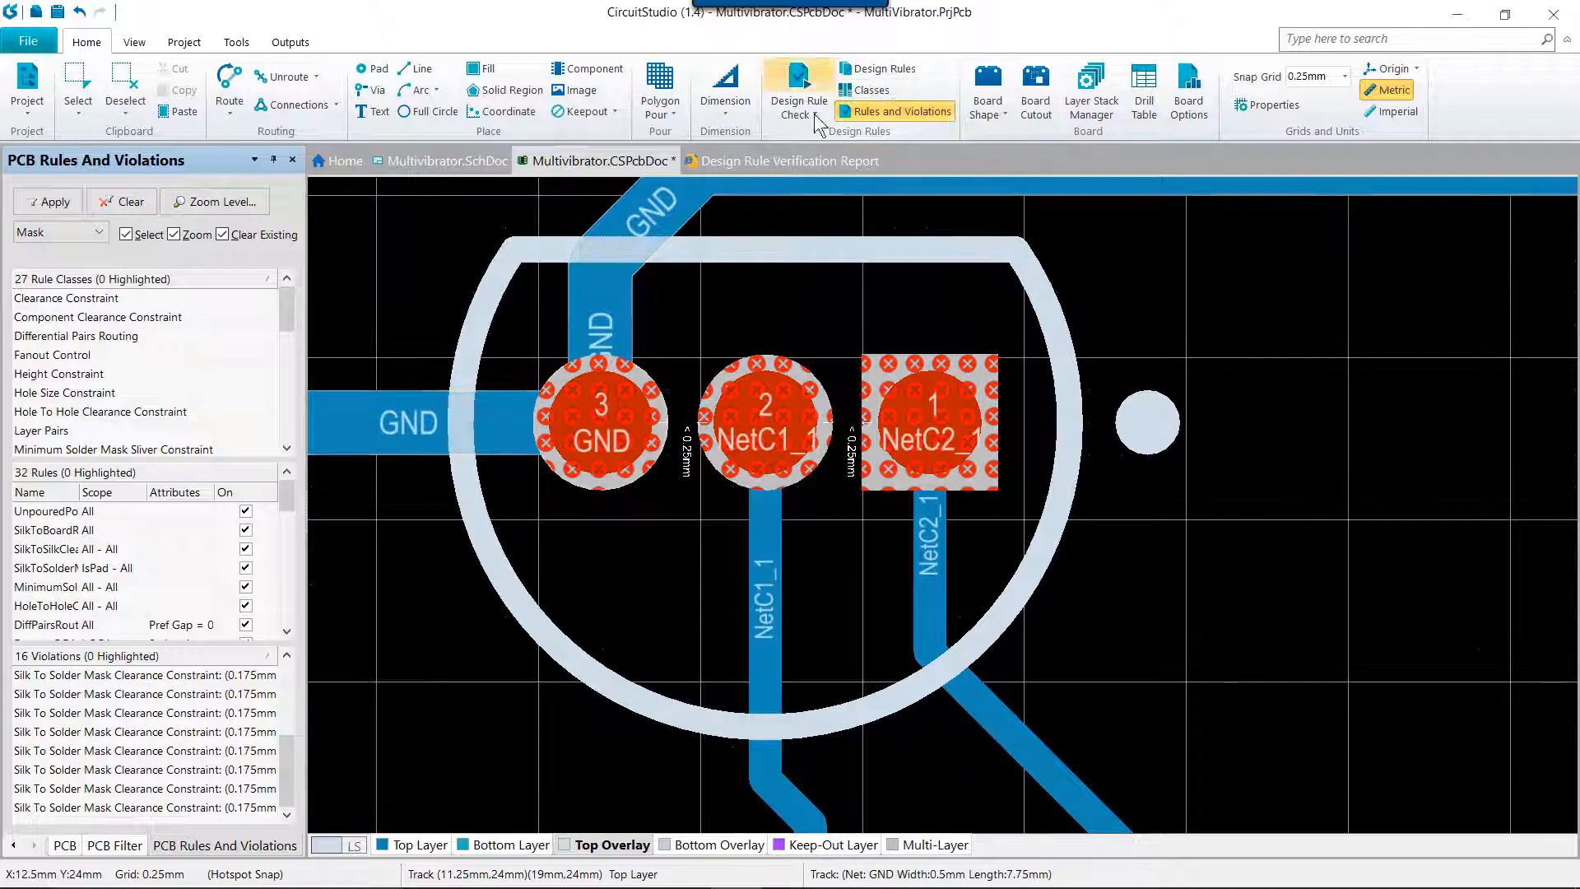
# - Set the minimum clearance between TH Pad and TH Pad to 0.22 mm in the electrical Clearance design rule
pyautogui.click(878, 65)
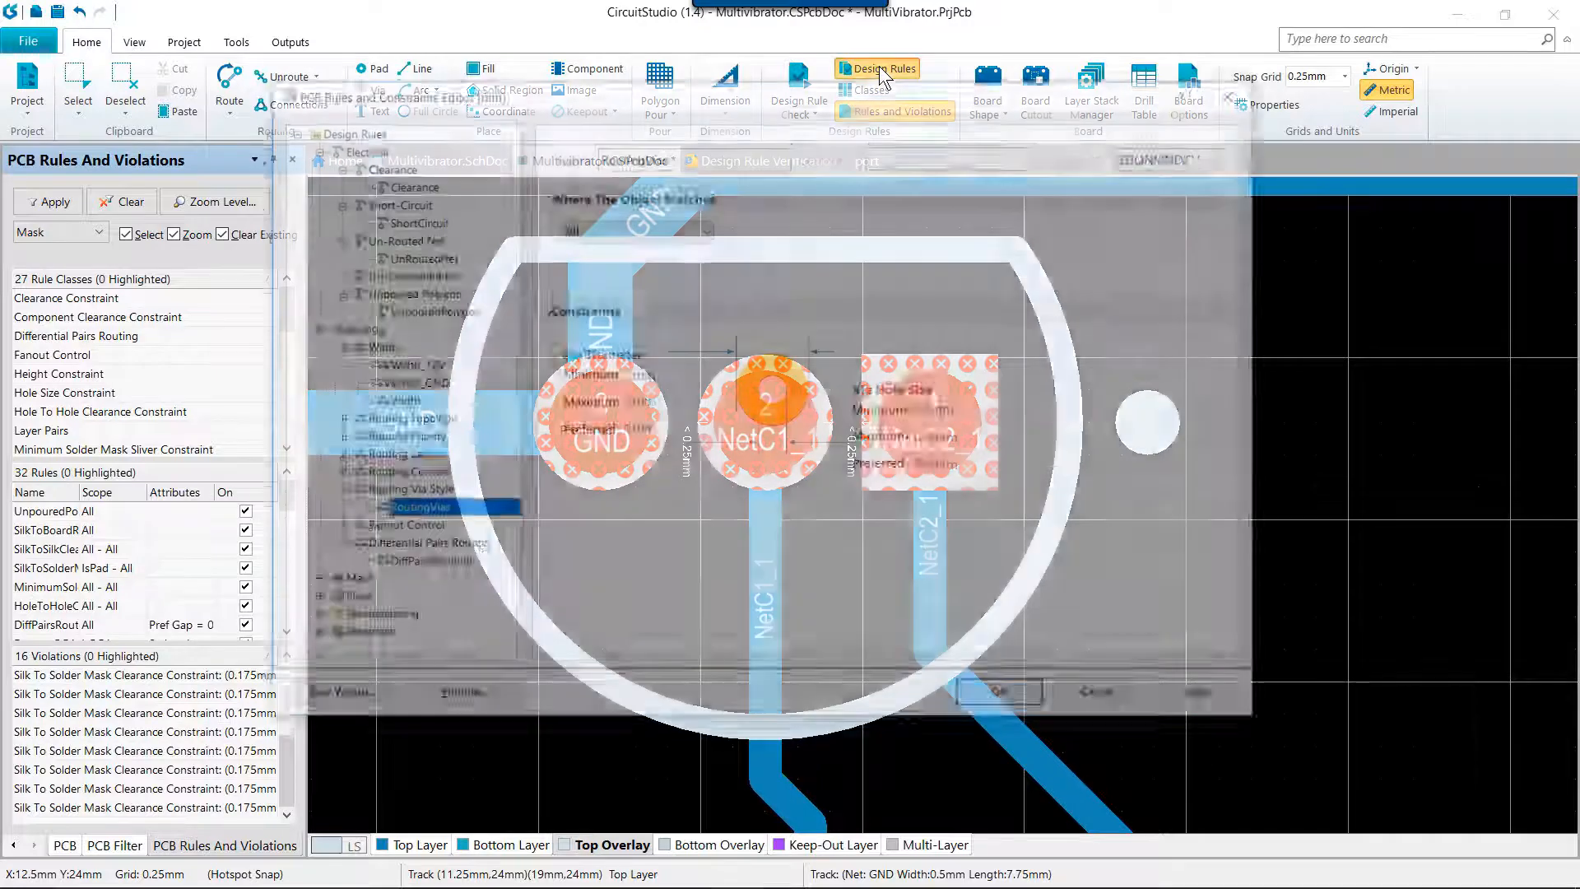
pyautogui.click(405, 184)
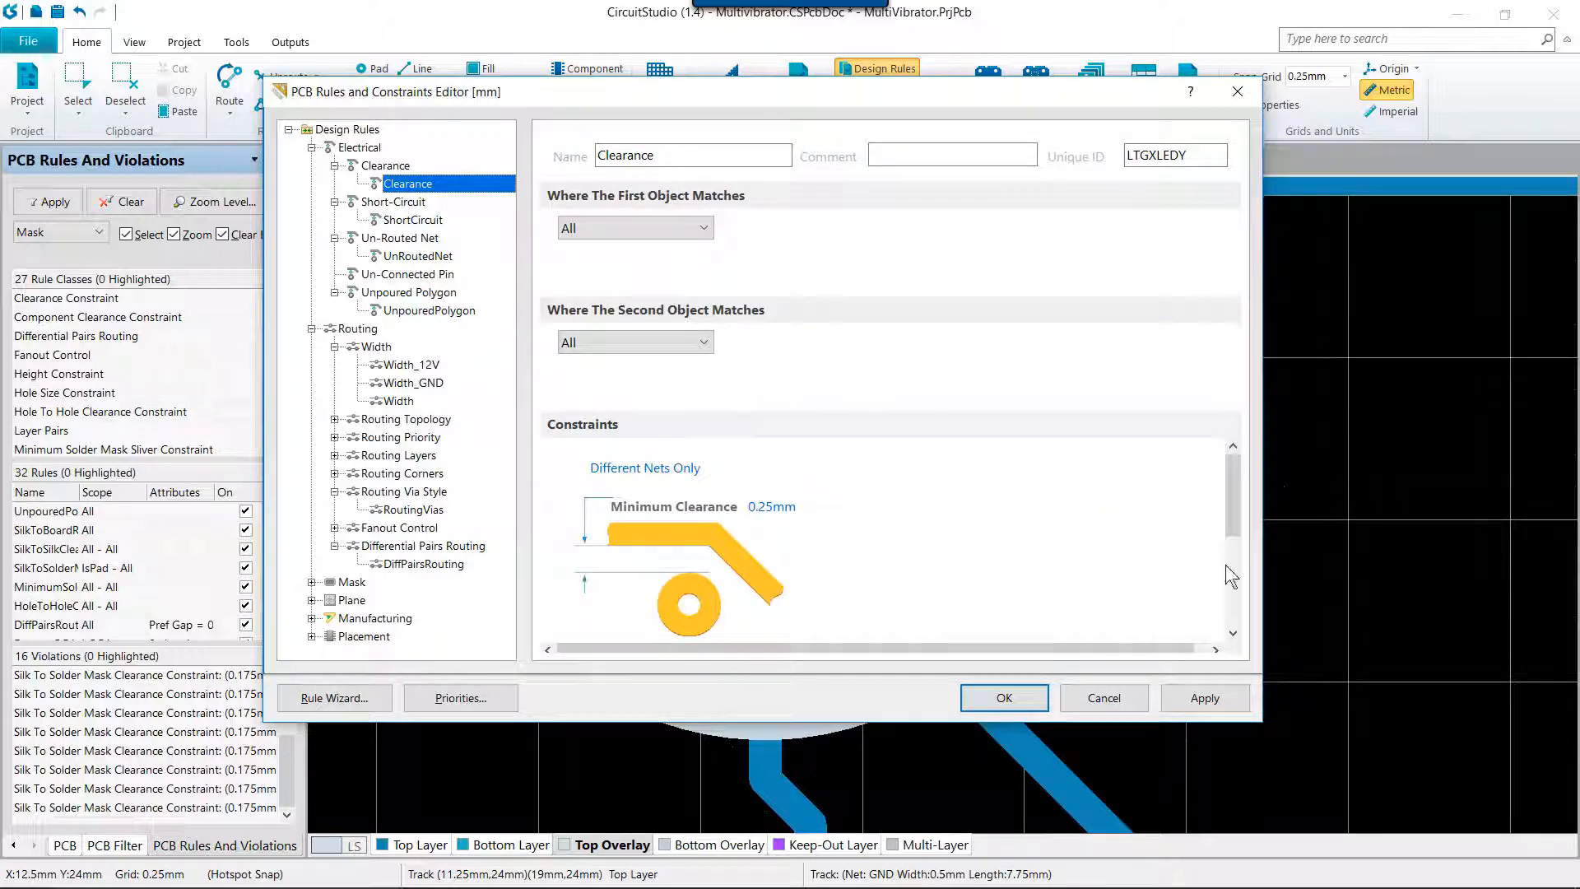
pyautogui.moveTo(1229, 498); pyautogui.dragTo(1241, 581)
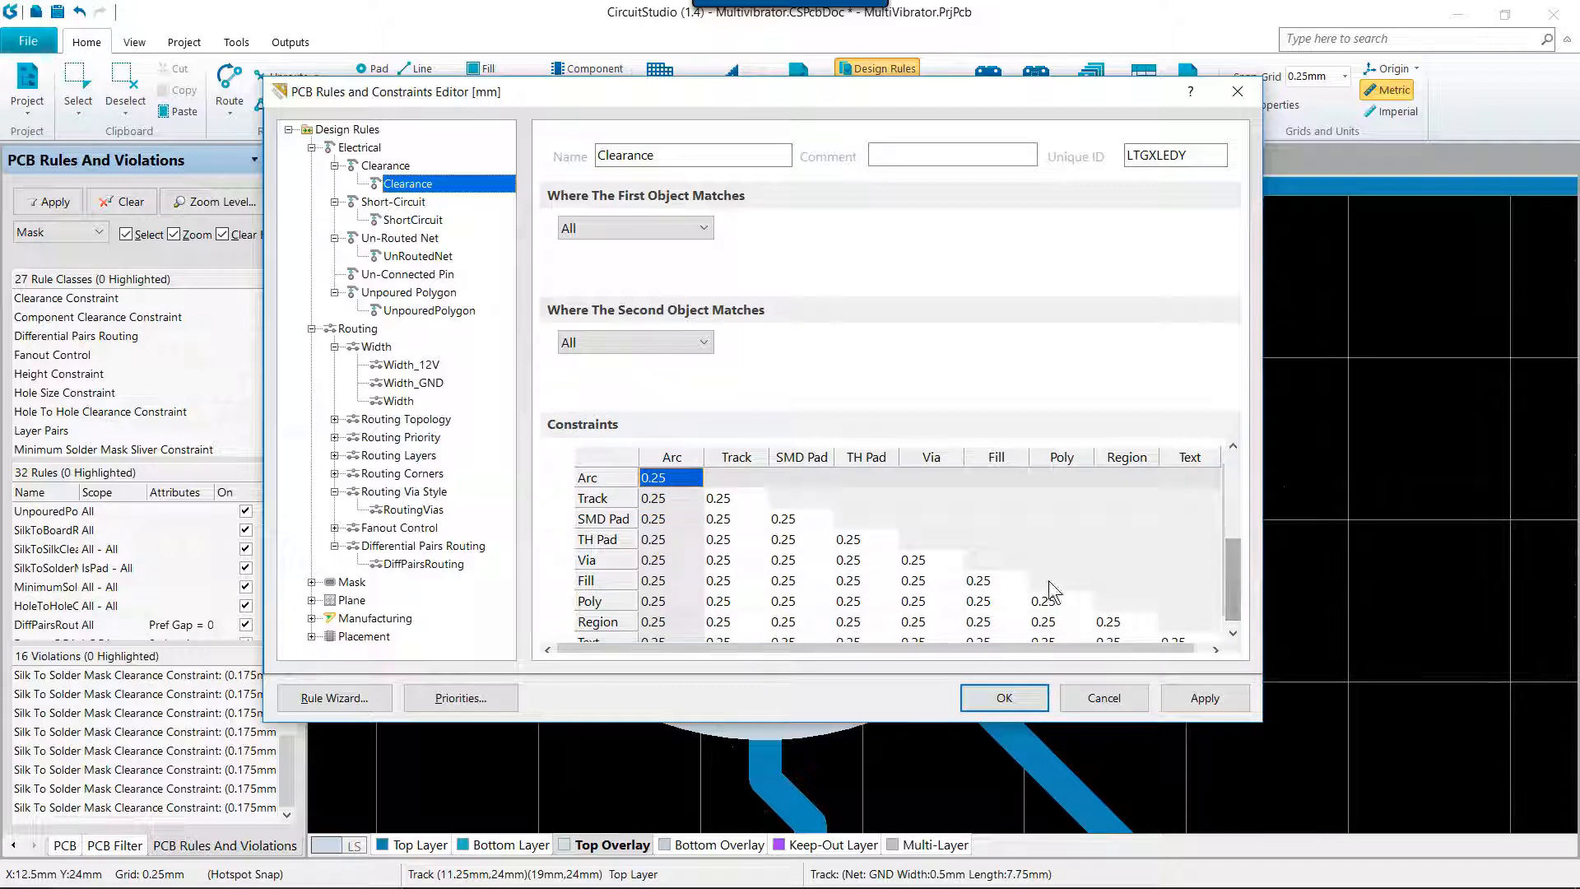
pyautogui.click(869, 537)
pyautogui.write('.22')
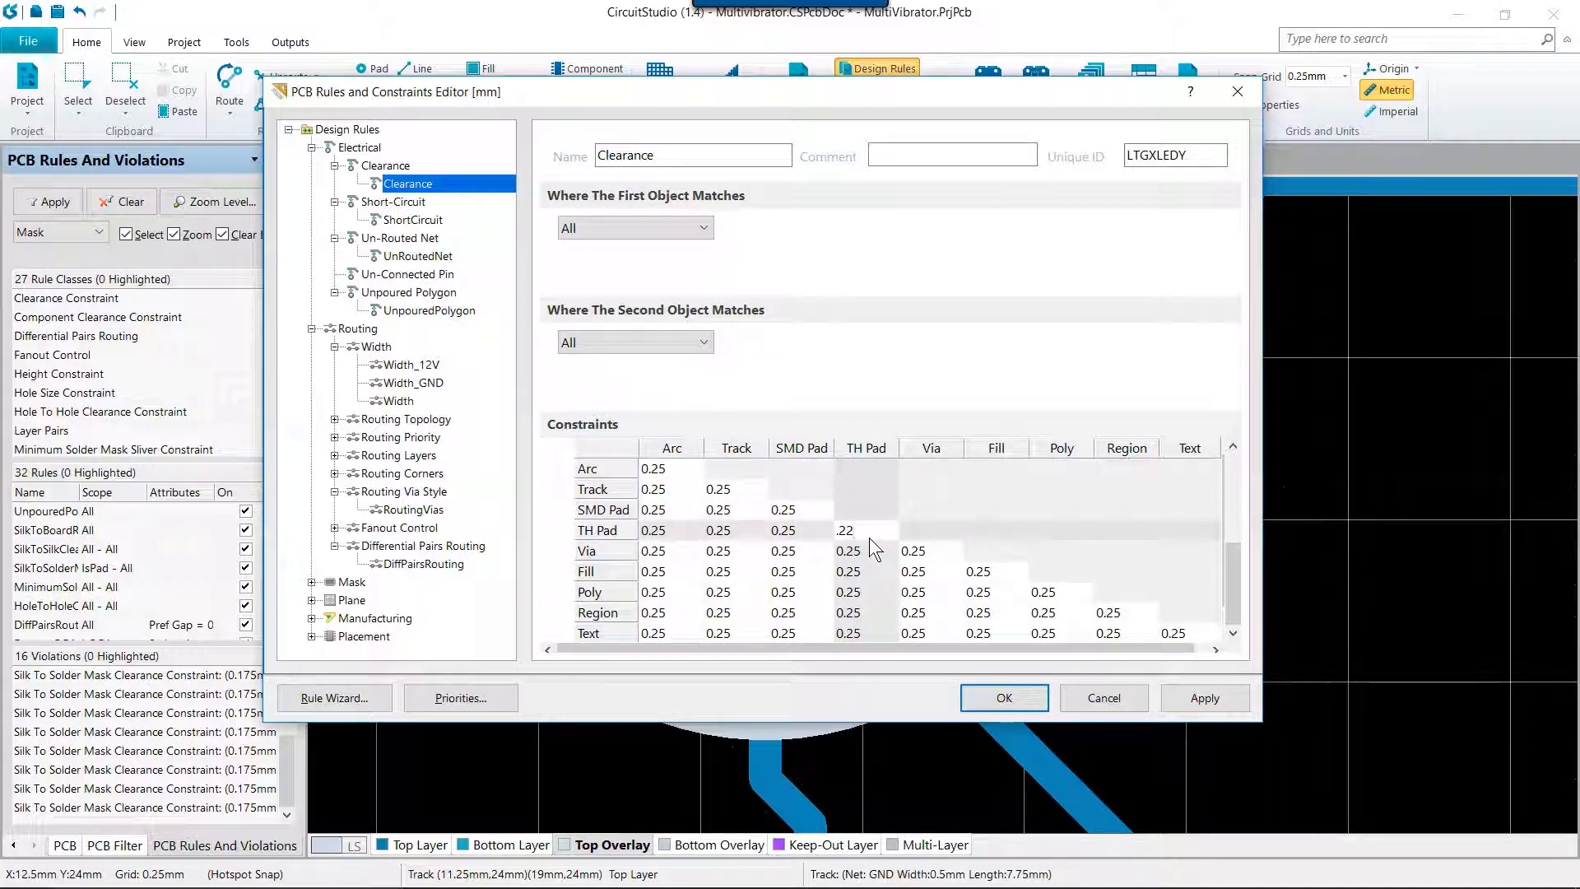
pyautogui.press('Return')
pyautogui.click(869, 530)
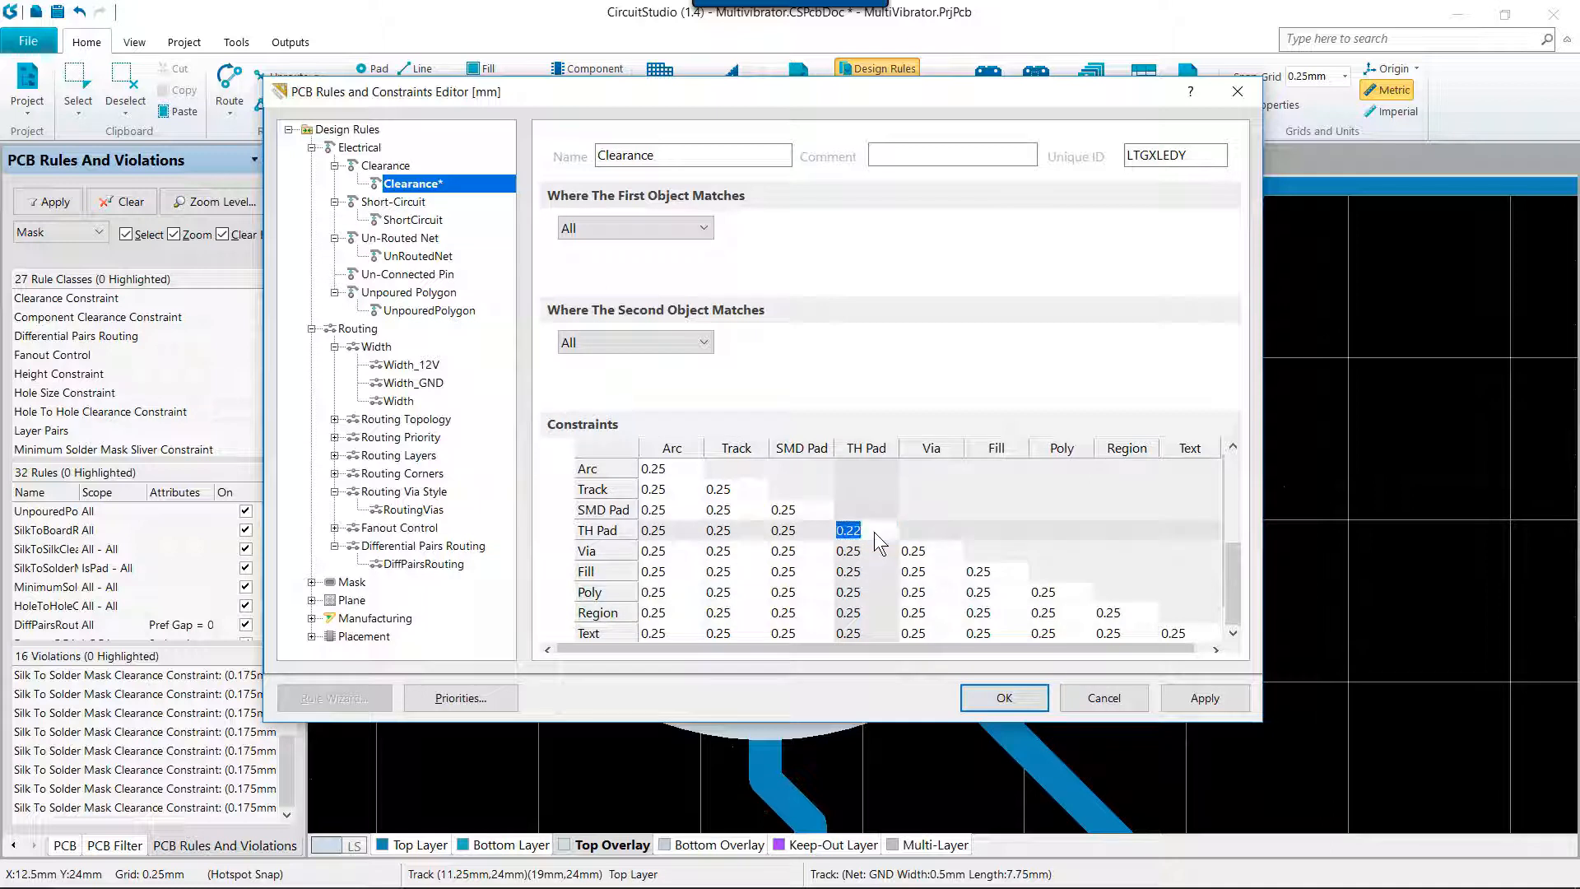
pyautogui.click(875, 548)
pyautogui.click(875, 530)
pyautogui.click(886, 538)
# - Set the expansion in the SolderMaskExpansion rule to 0.08 mm and accept the design rule changes
pyautogui.click(311, 582)
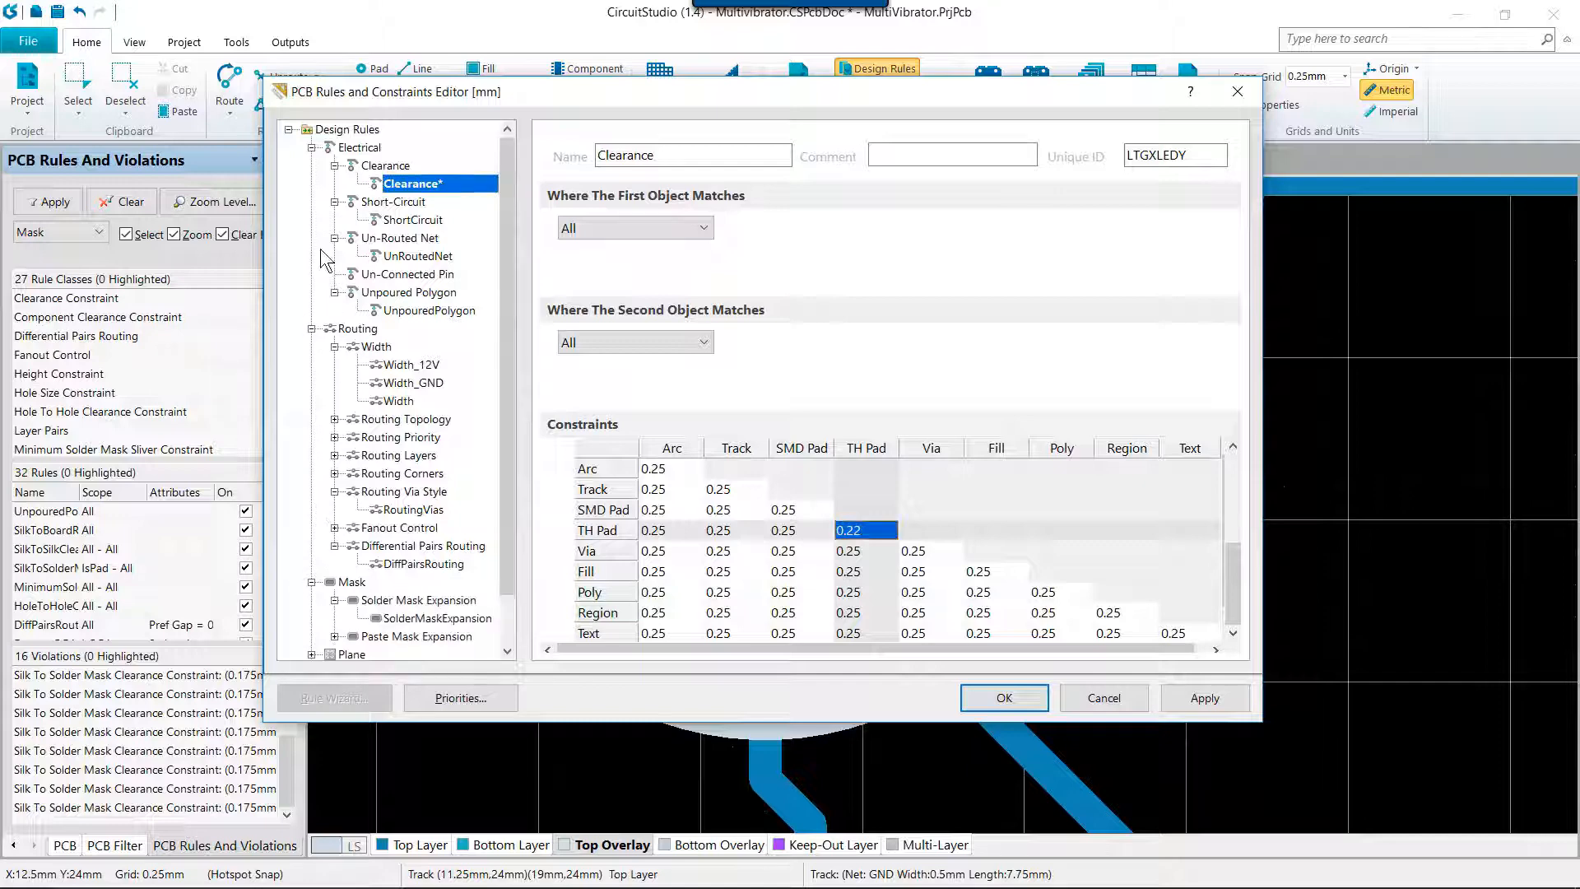
pyautogui.click(311, 148)
pyautogui.click(311, 166)
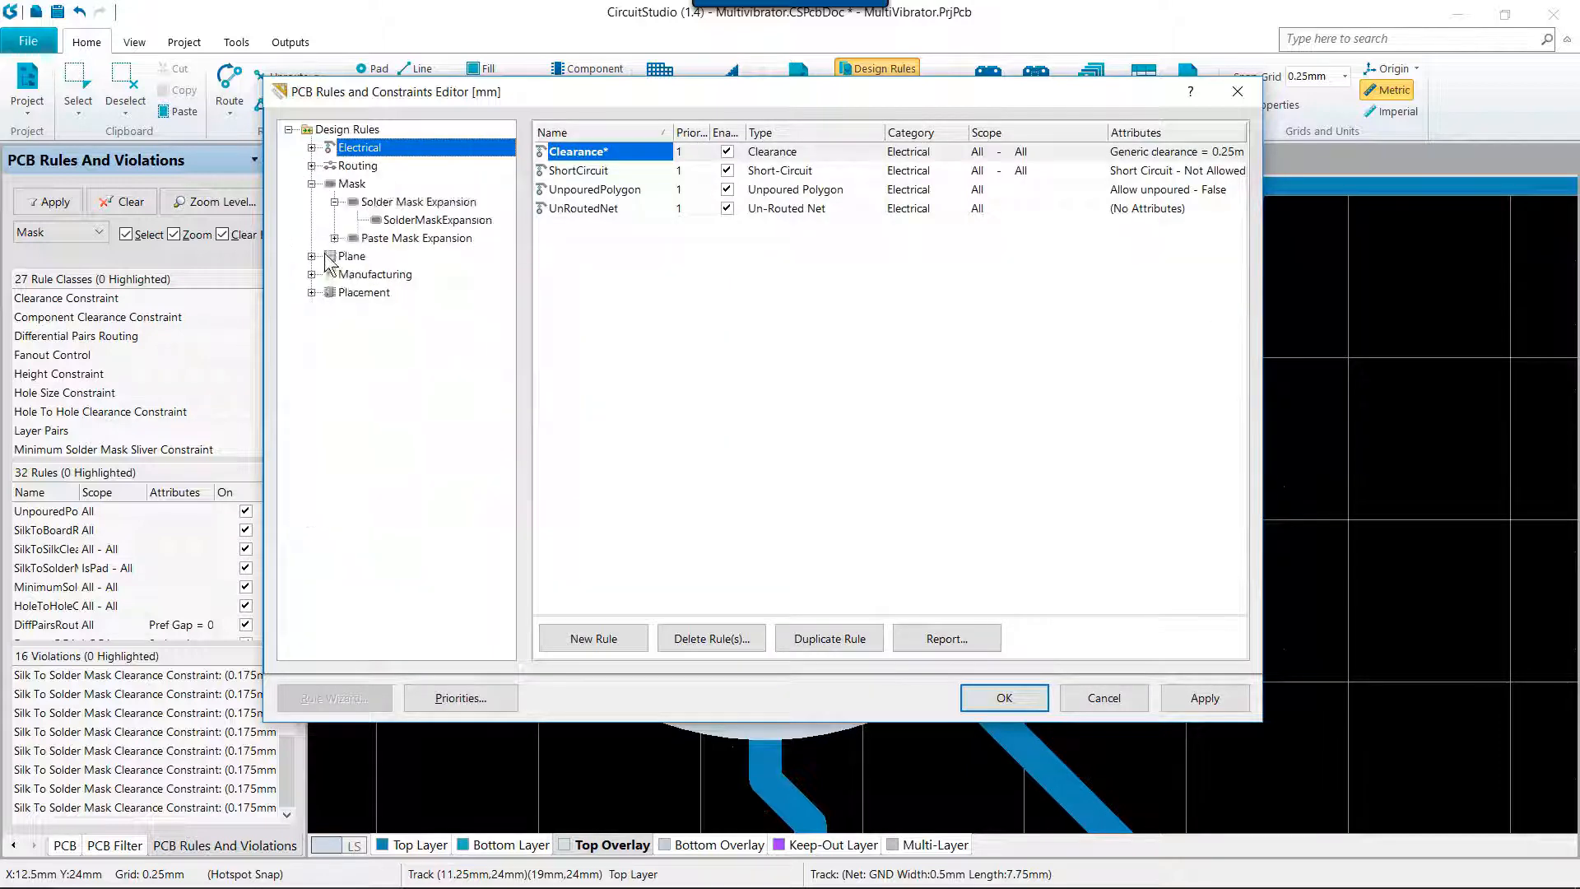
pyautogui.click(429, 221)
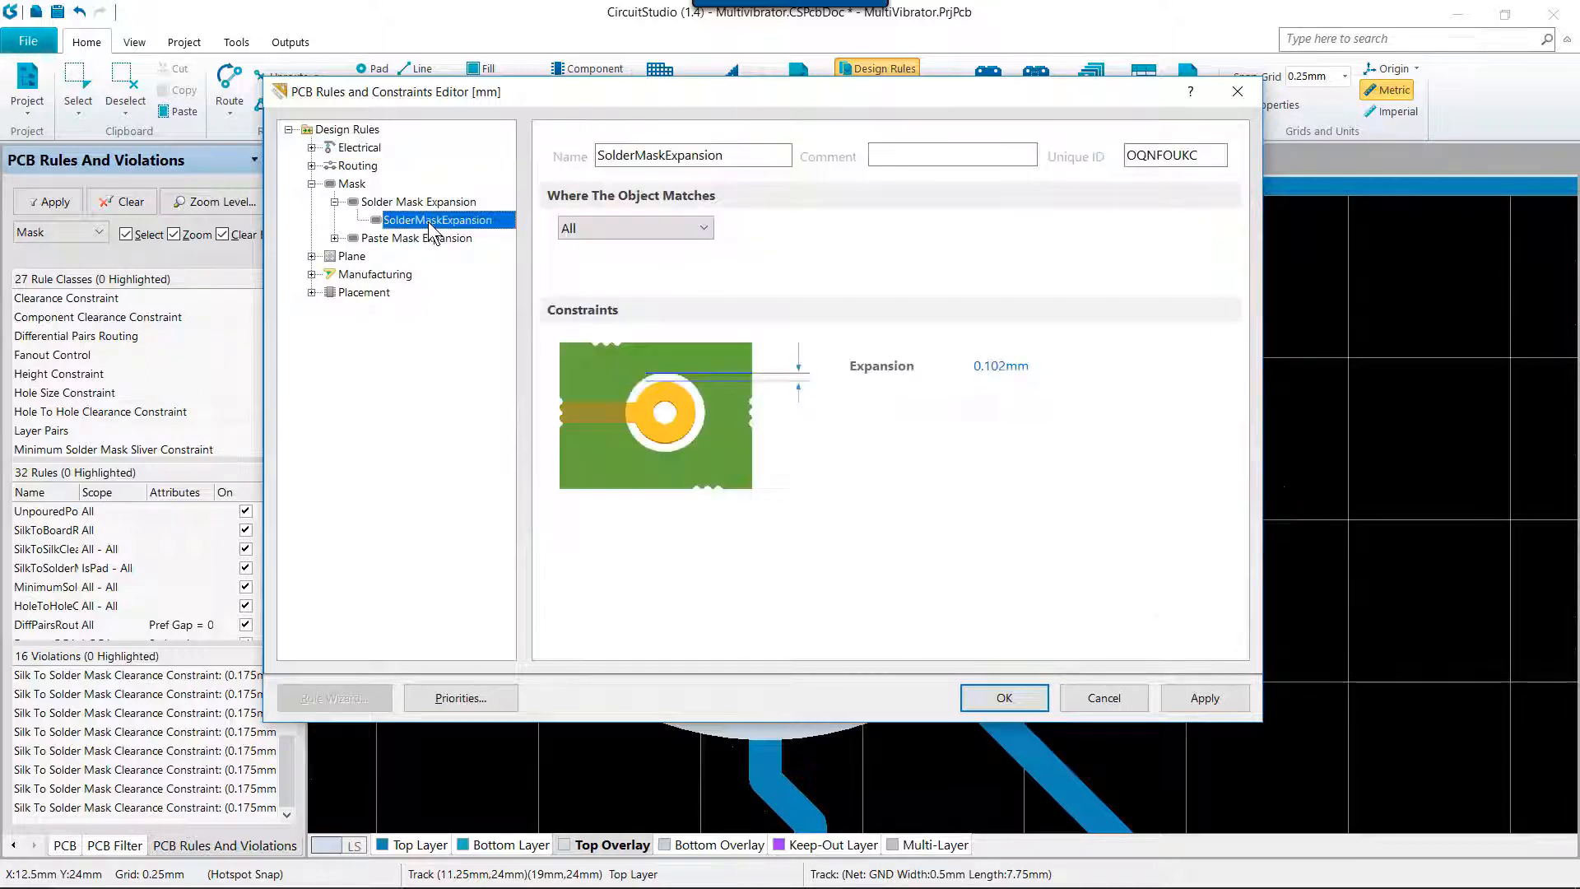
pyautogui.click(1037, 366)
pyautogui.moveTo(1037, 365); pyautogui.dragTo(913, 371)
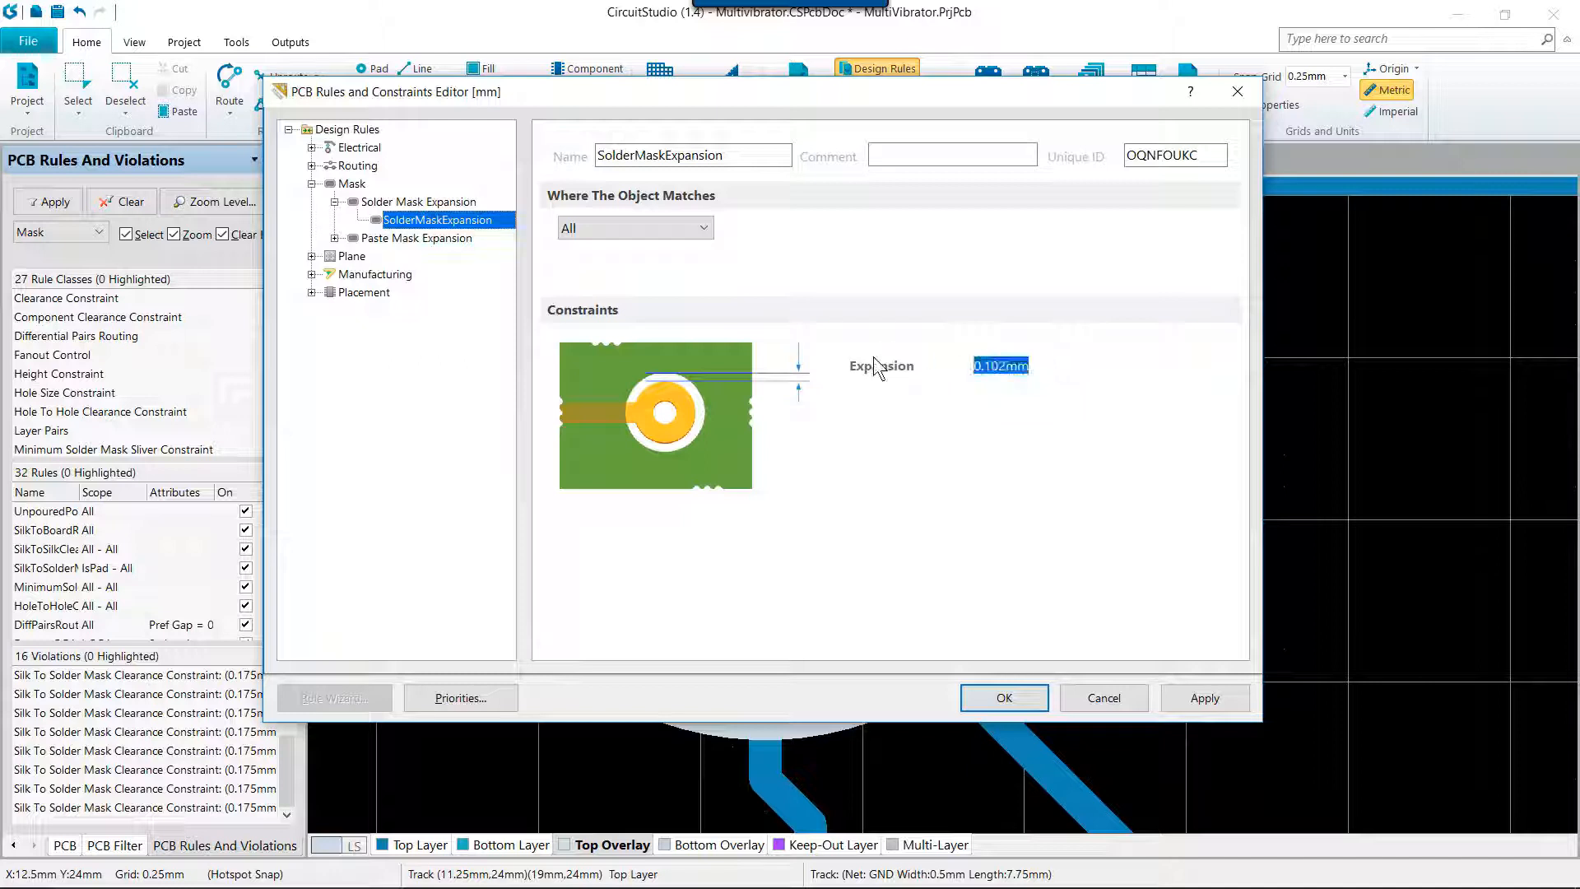
pyautogui.write('.08')
pyautogui.press('Return')
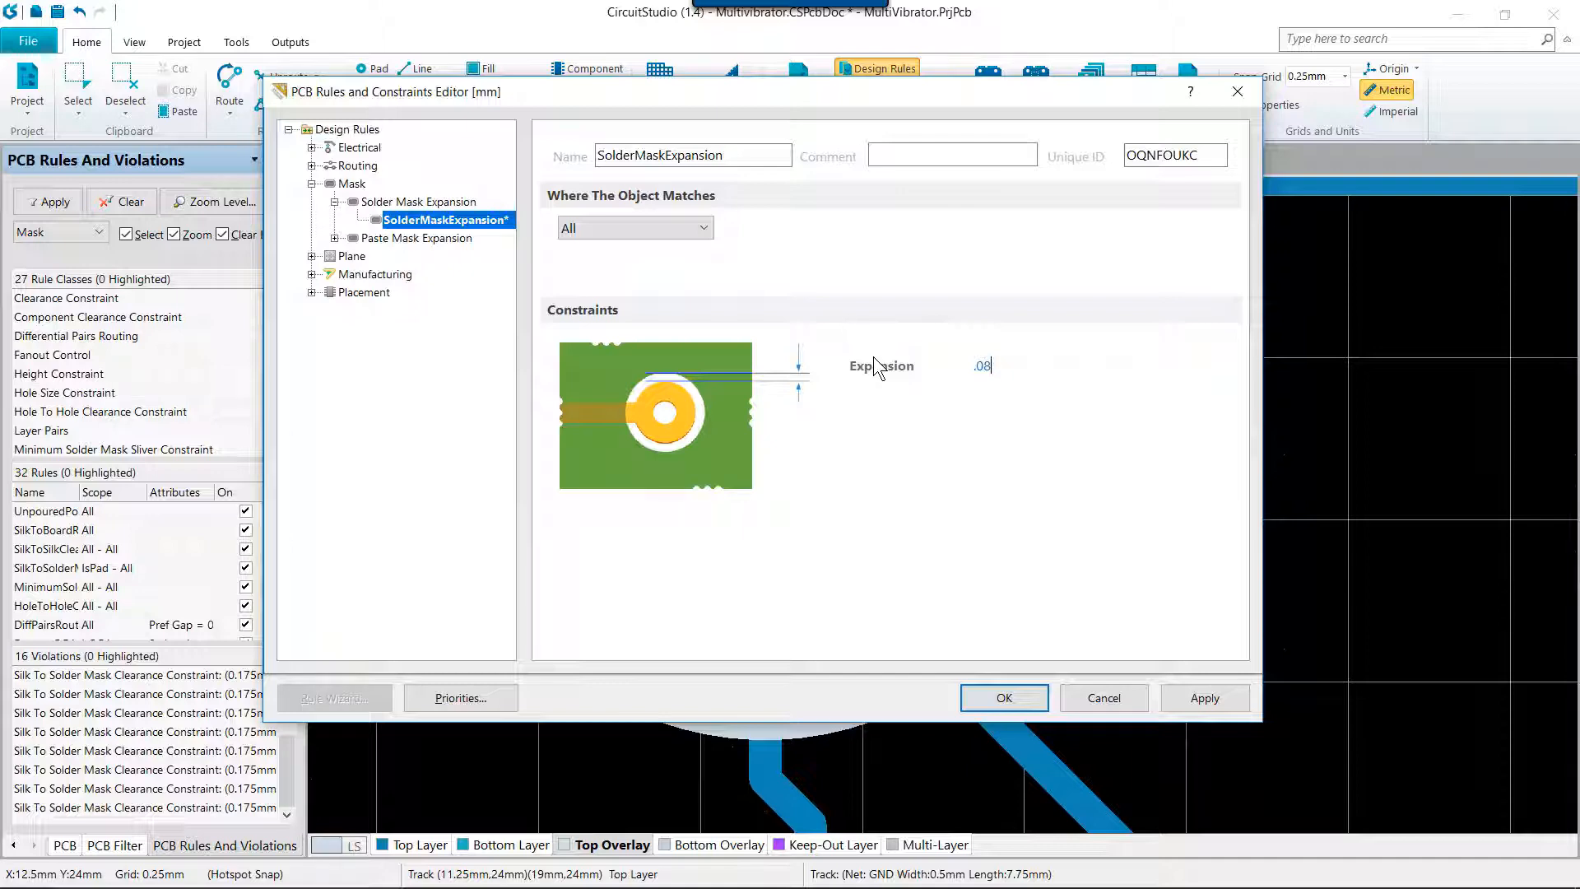
pyautogui.click(1004, 698)
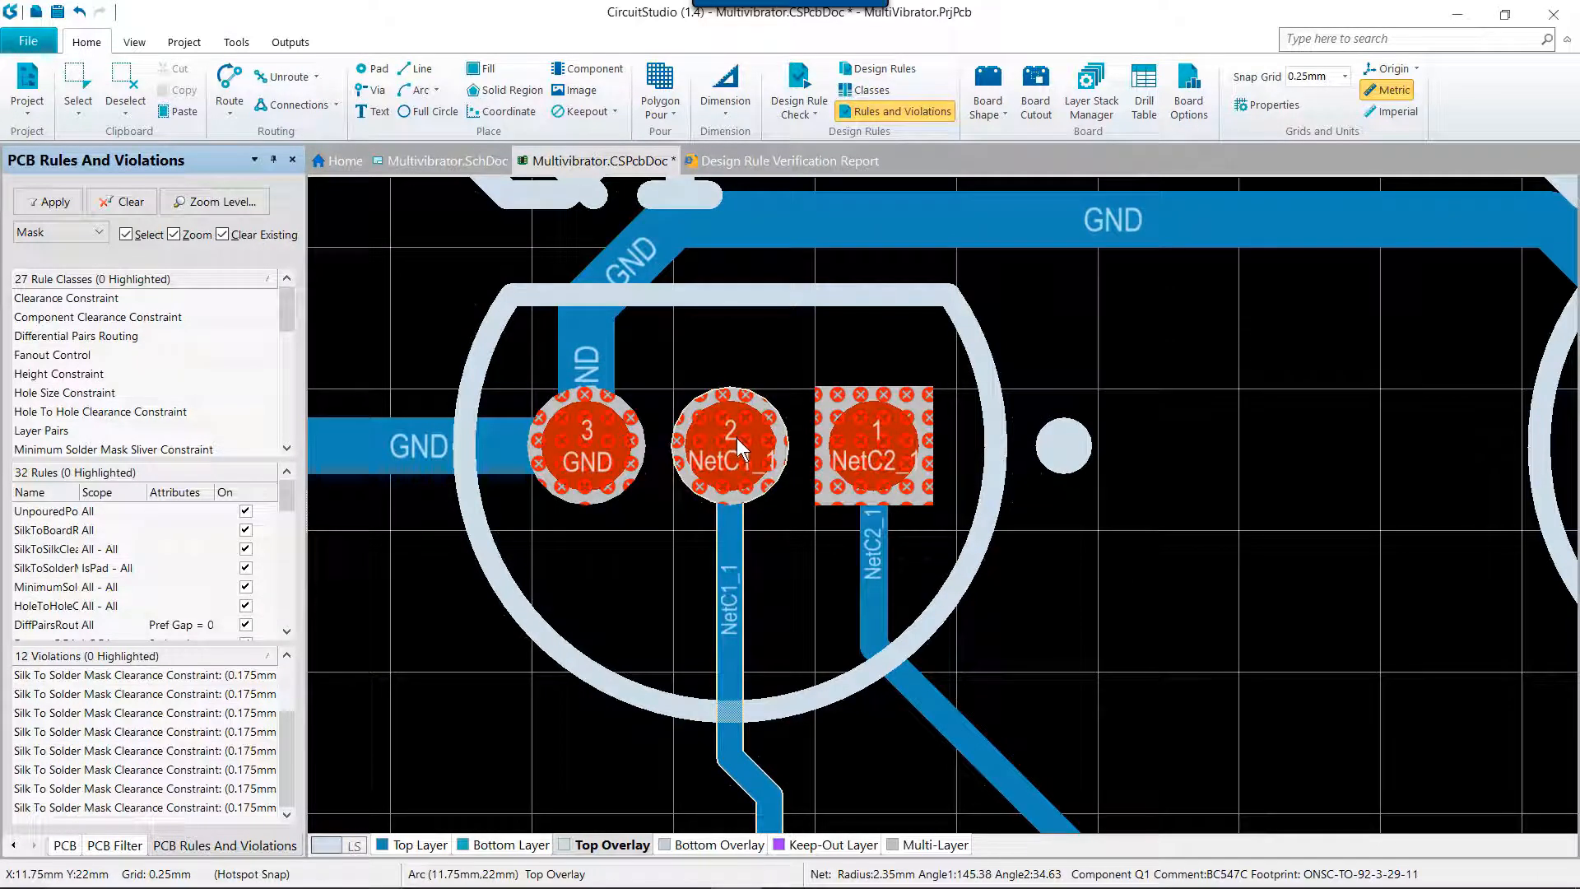
# - Review the details of the Minimum Solder Mask Sliver violation at Q1's middle pad
pyautogui.rightClick(739, 442)
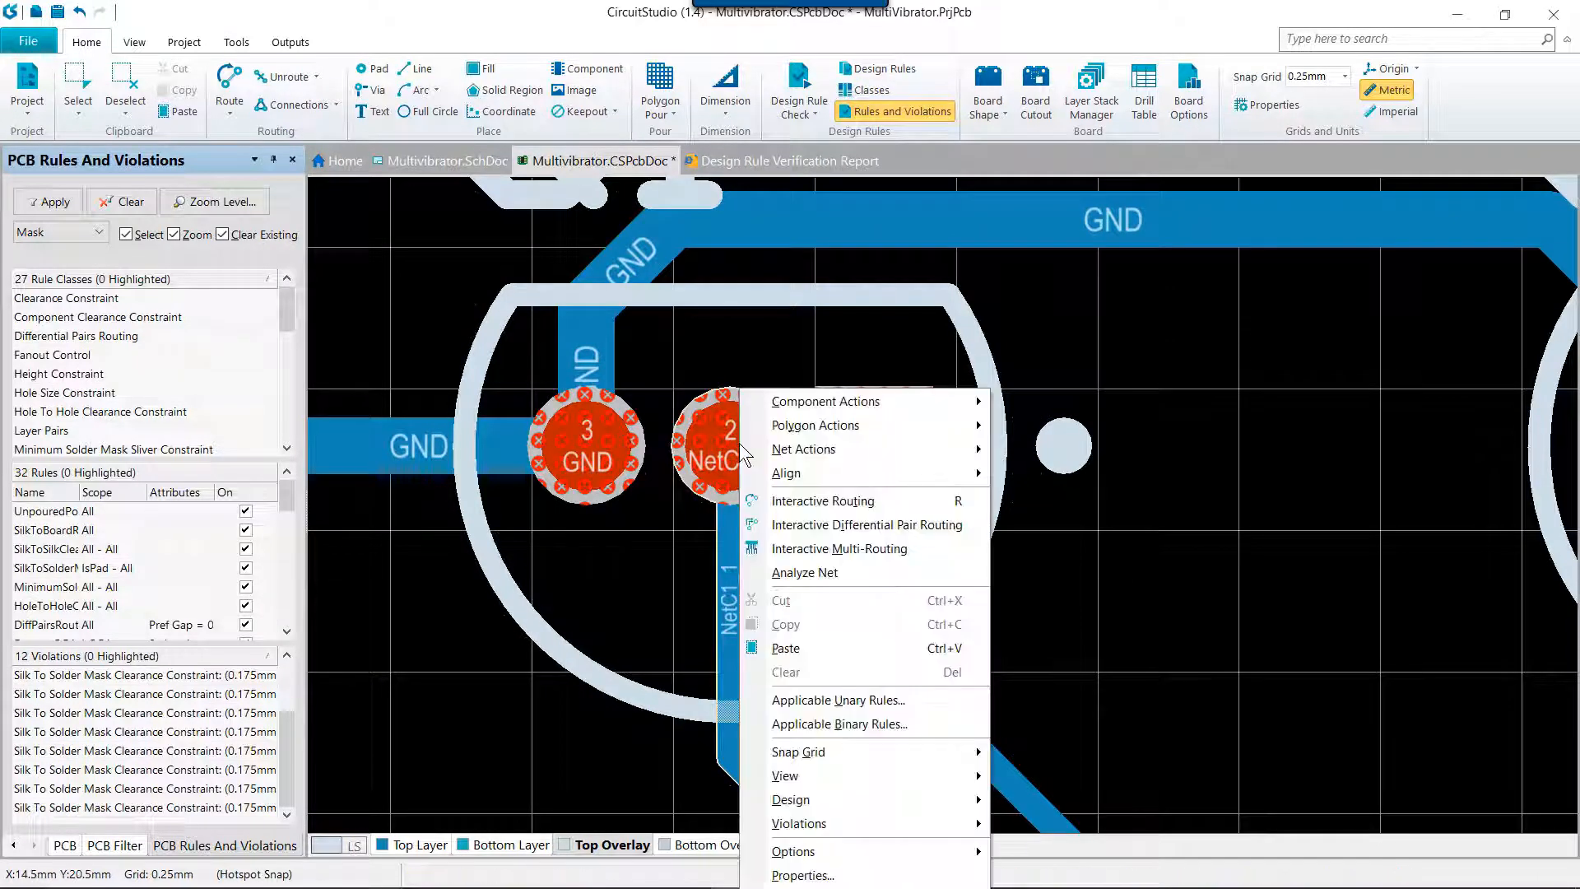
pyautogui.moveTo(827, 815)
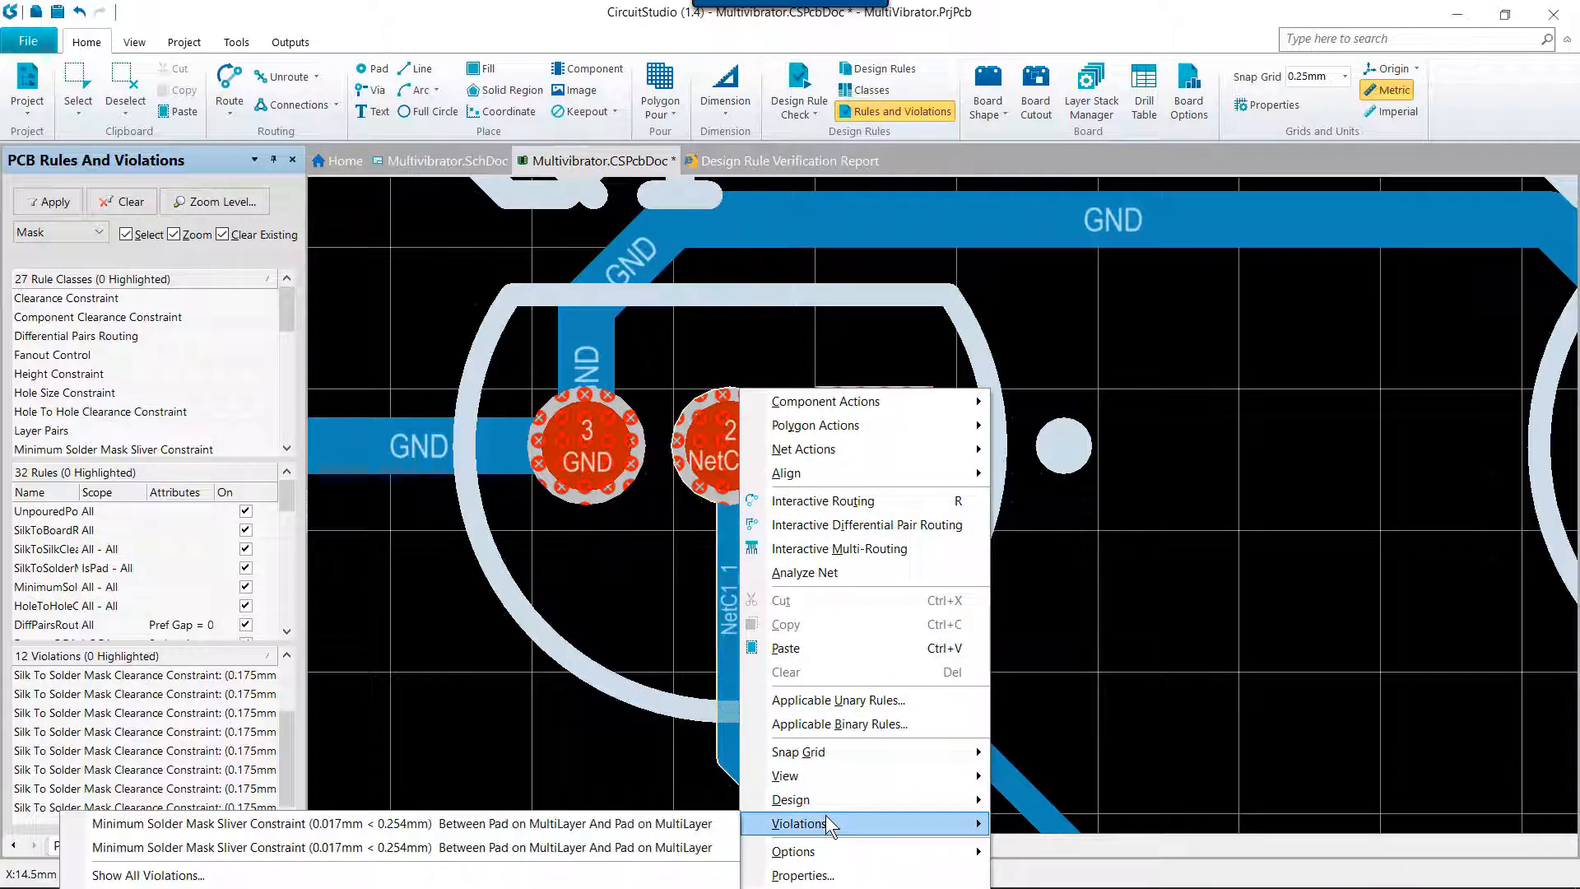
pyautogui.click(633, 824)
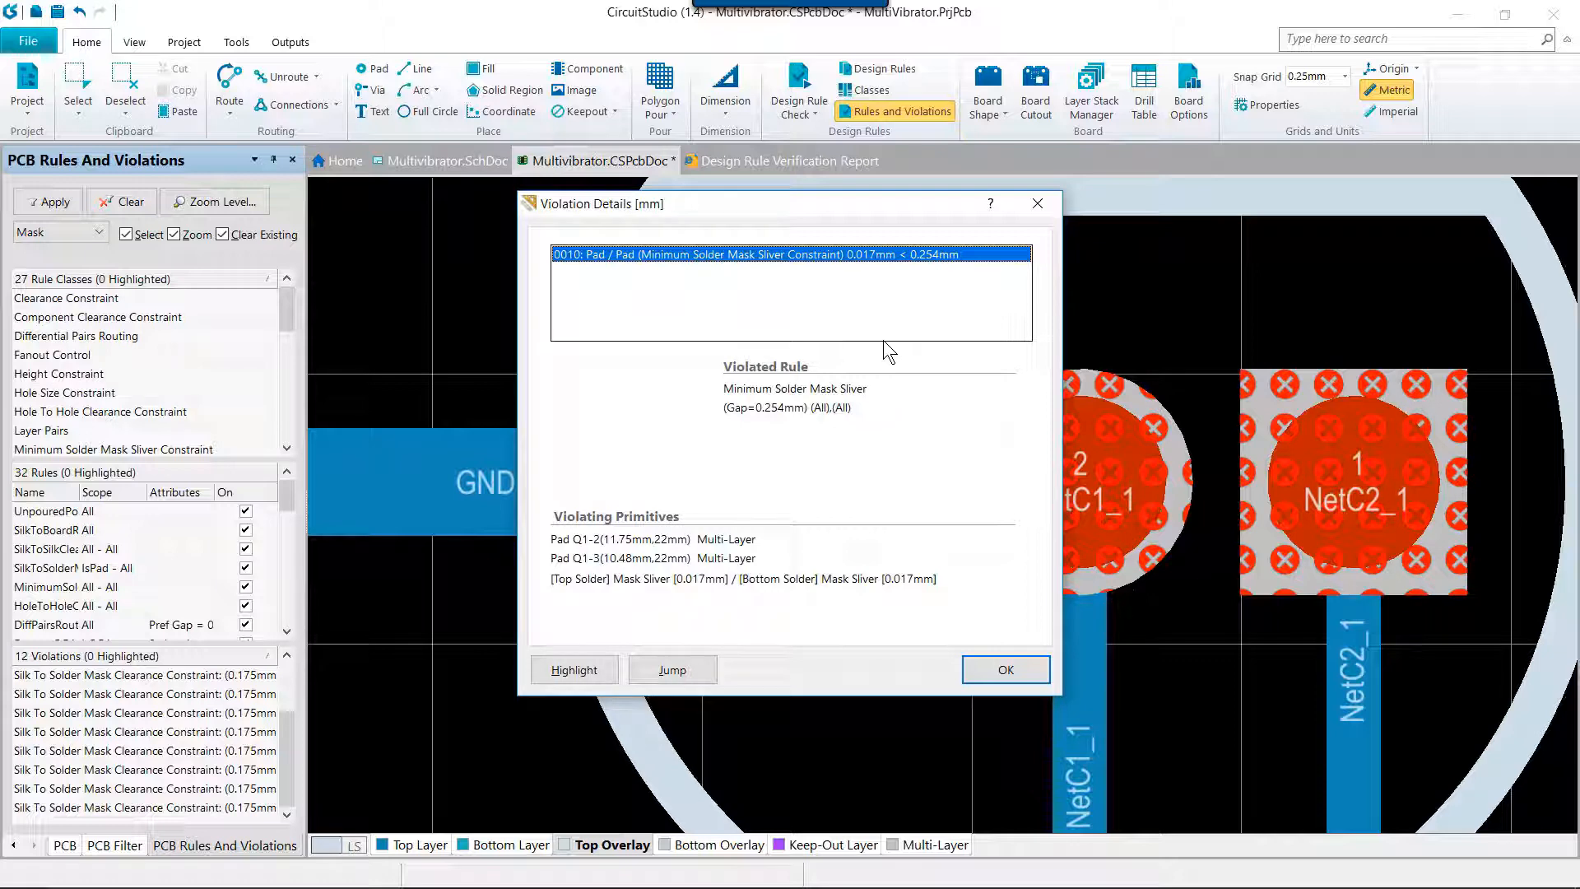
pyautogui.click(1006, 669)
# - Set the minimum gap in the MinimumSolderMaskSliver manufacturing rule to 0.06 mm and accept the design rule changes
pyautogui.click(880, 67)
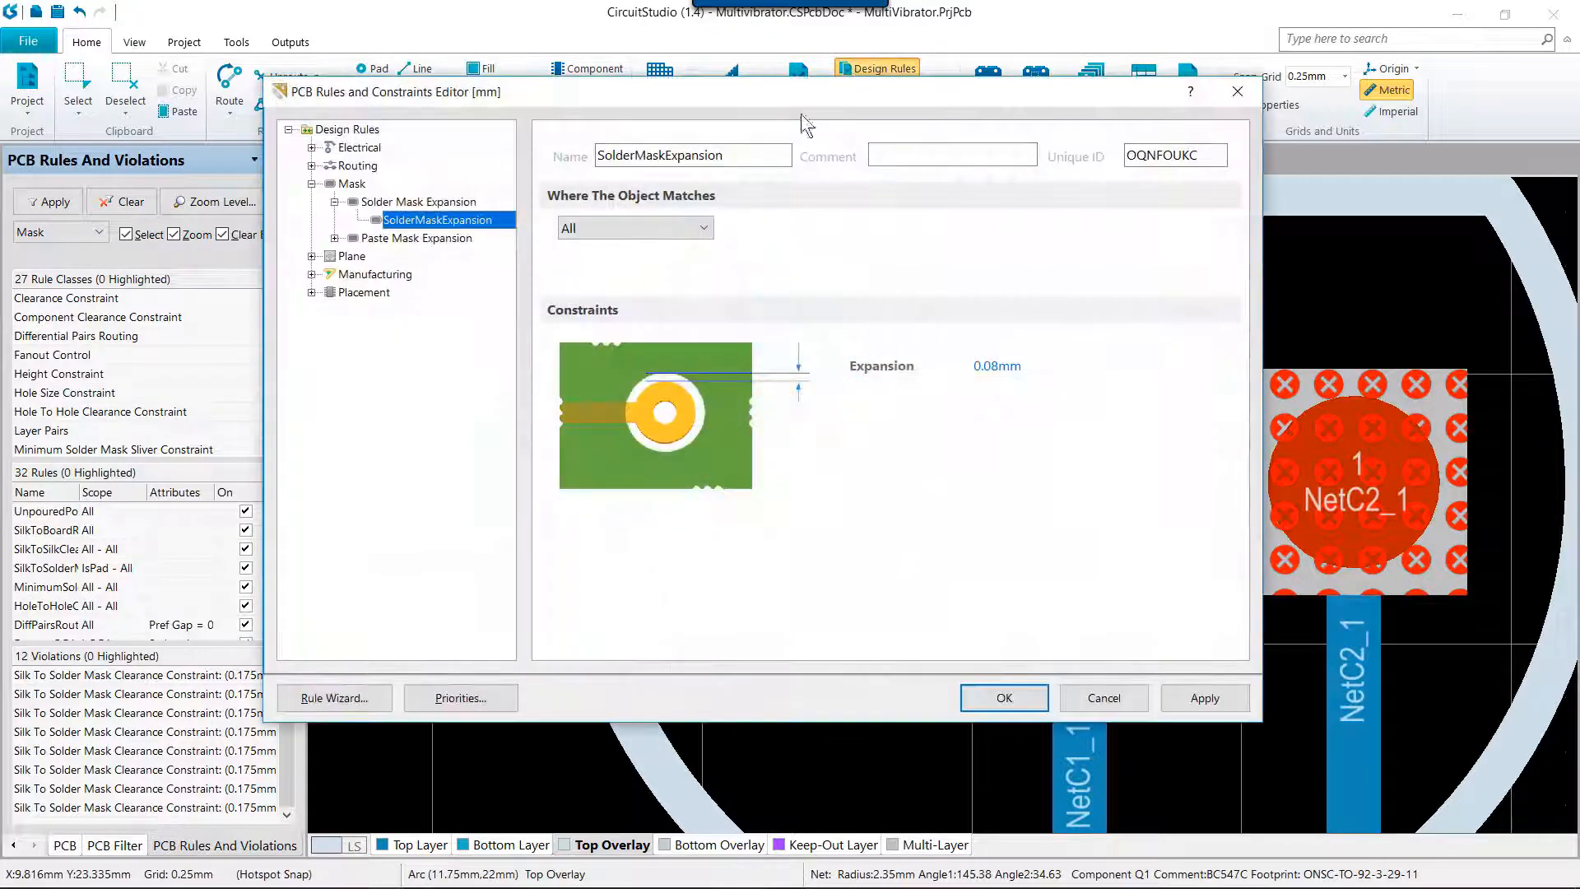
pyautogui.click(312, 274)
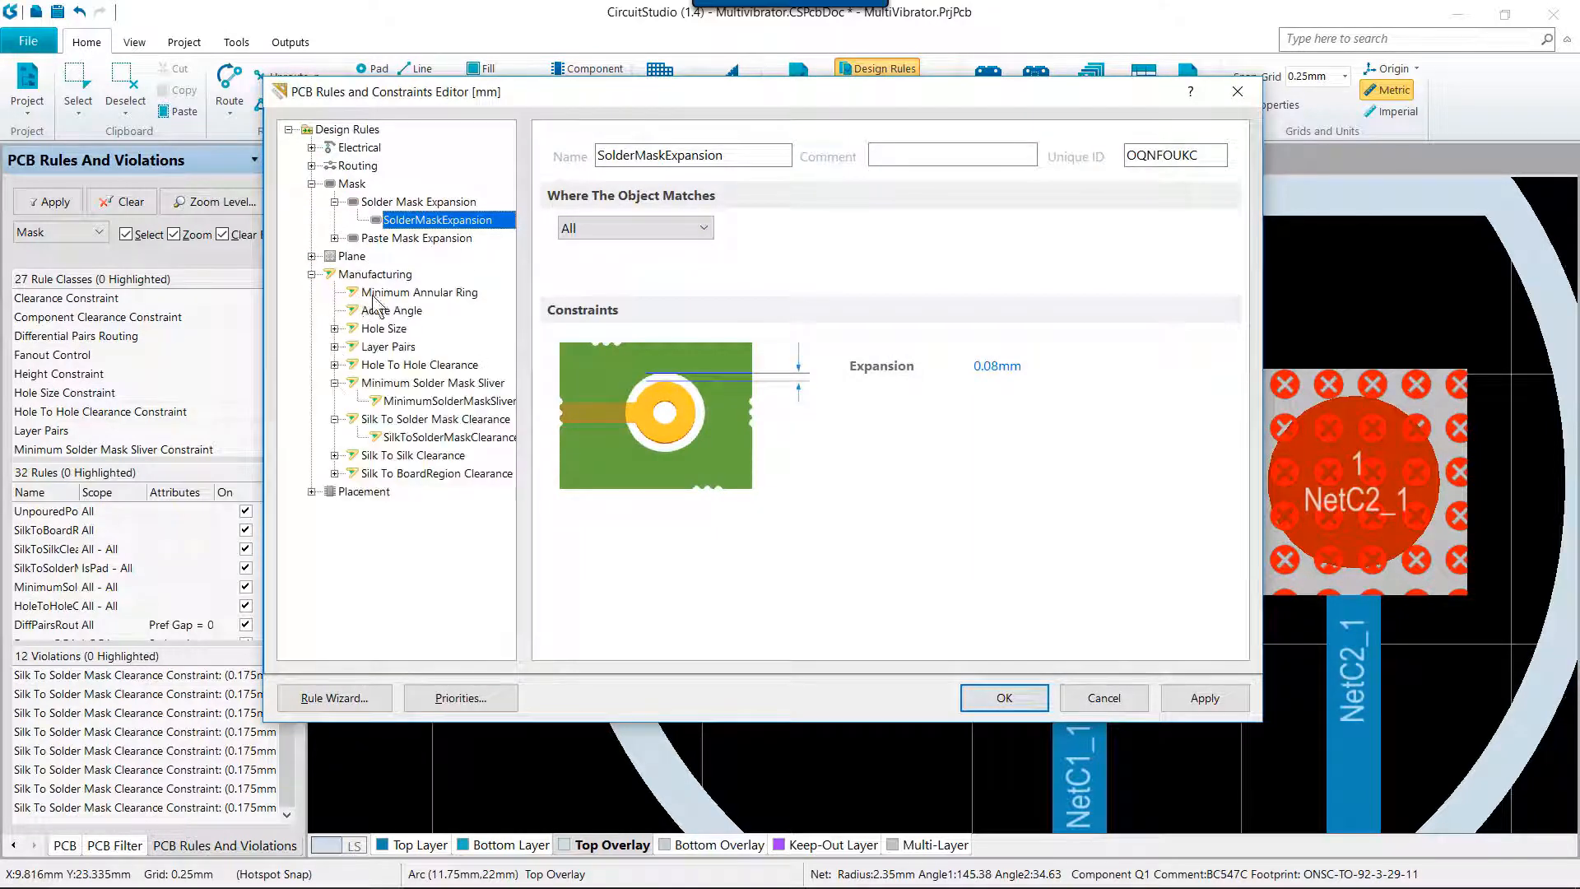
pyautogui.click(424, 400)
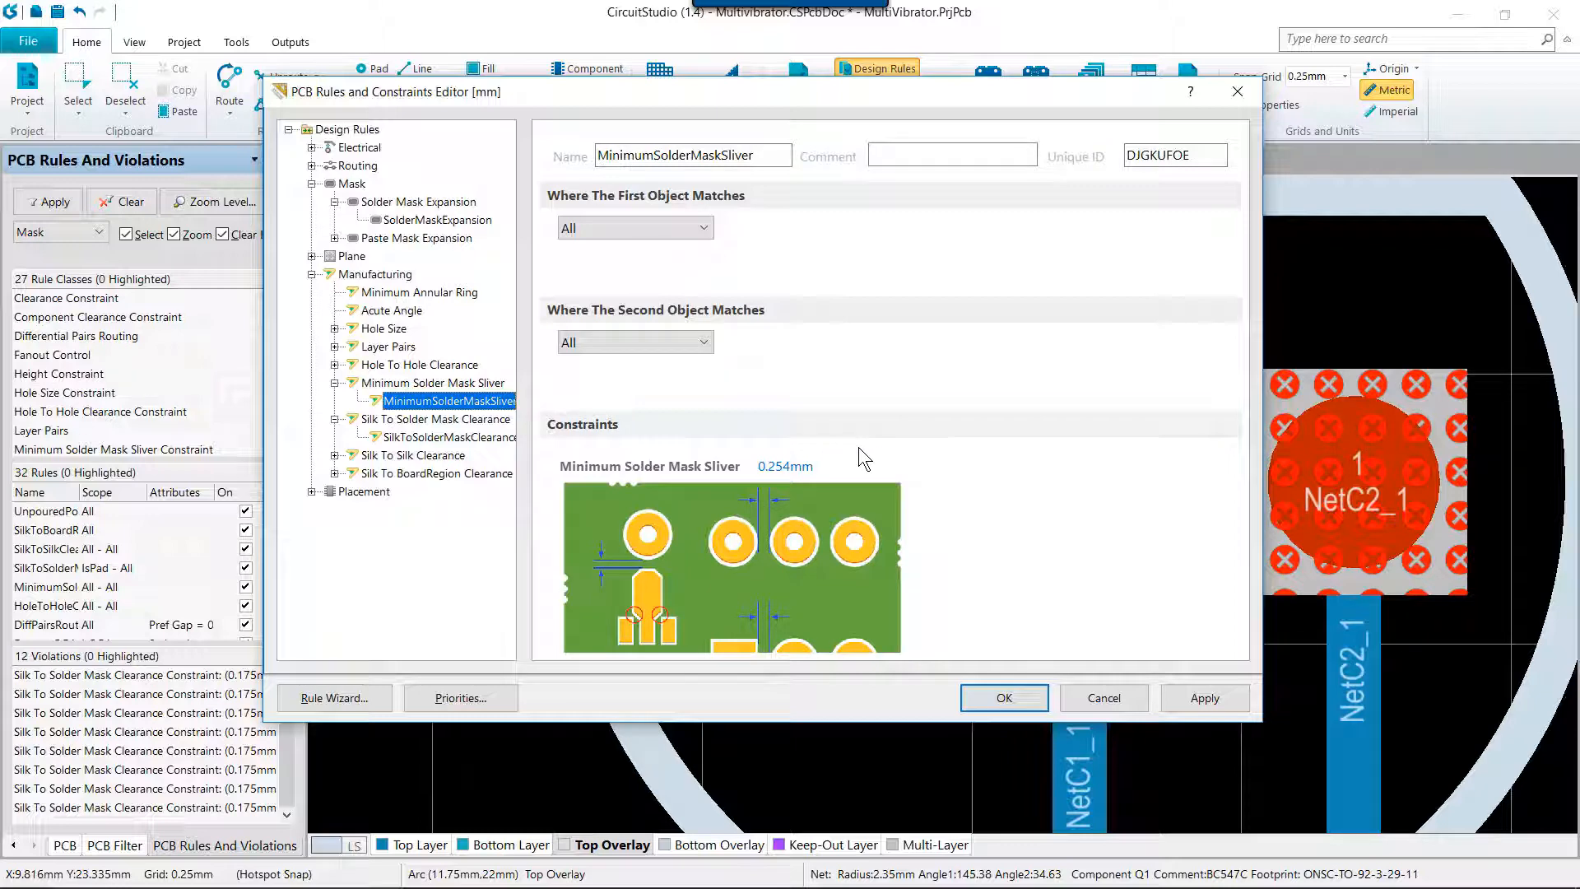
pyautogui.click(799, 466)
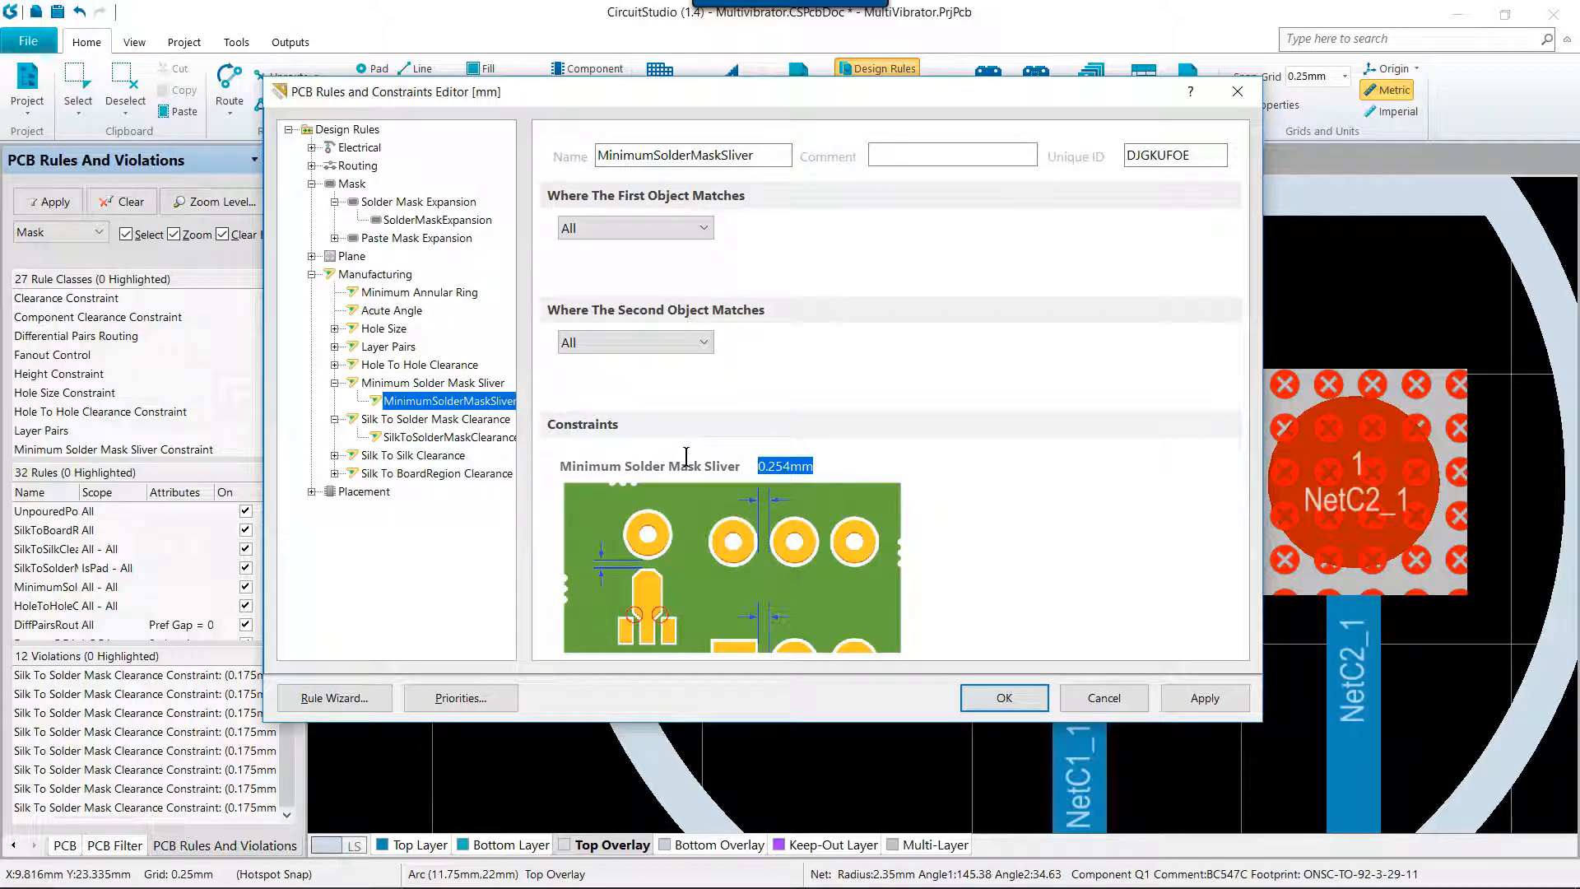
pyautogui.write('.06')
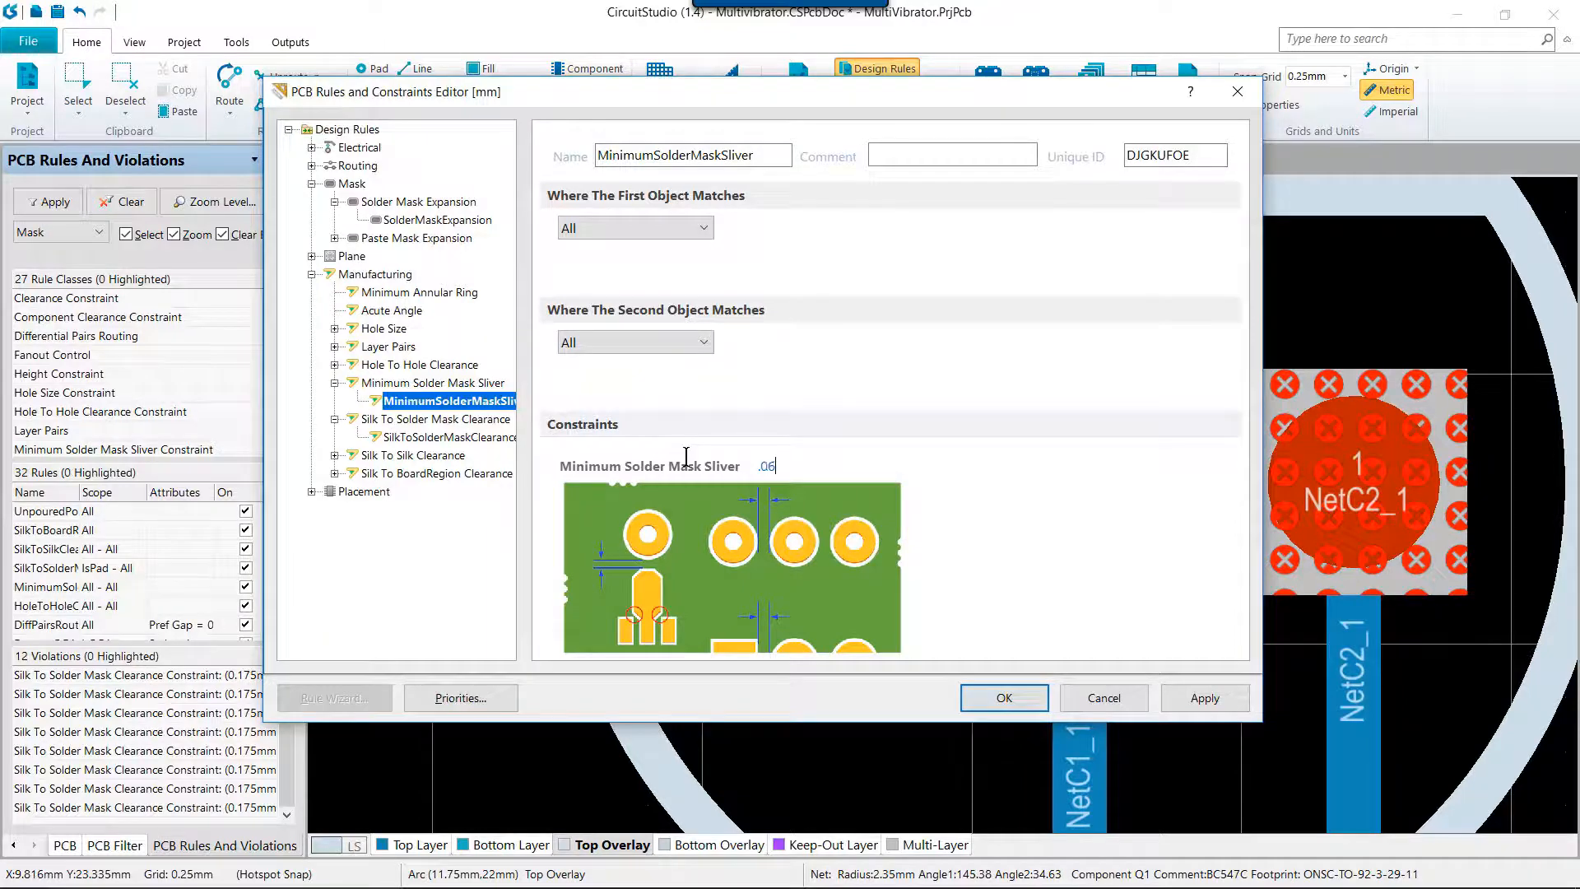
pyautogui.click(1004, 698)
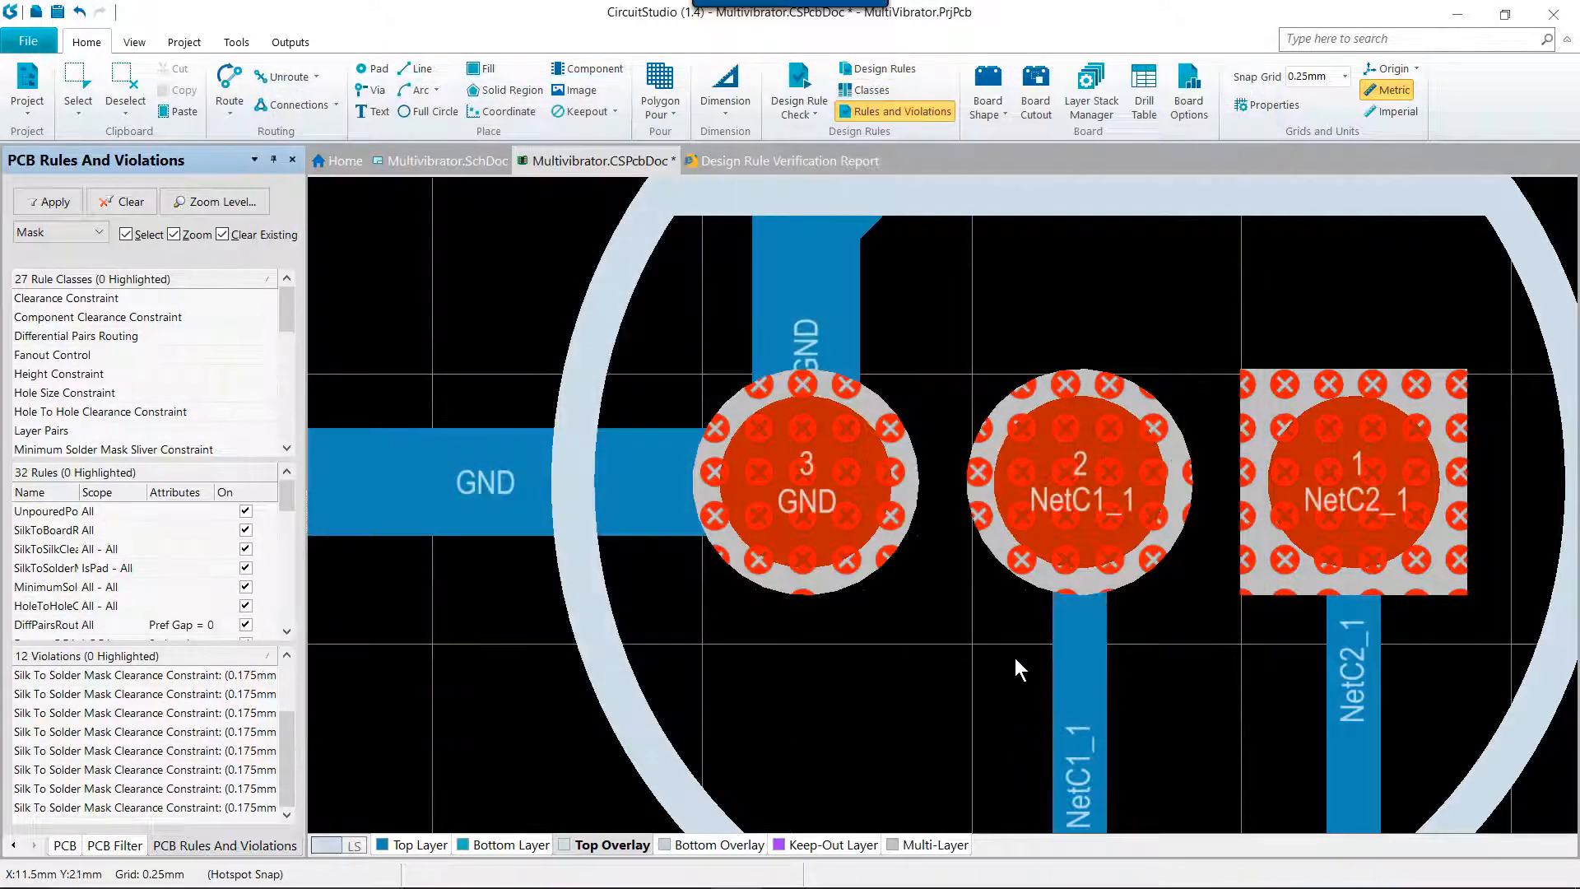
# - Rerun the design rule check and inspect the first Silk To Solder Mask Clearance violation at capacitor C1 on the board
pyautogui.click(804, 87)
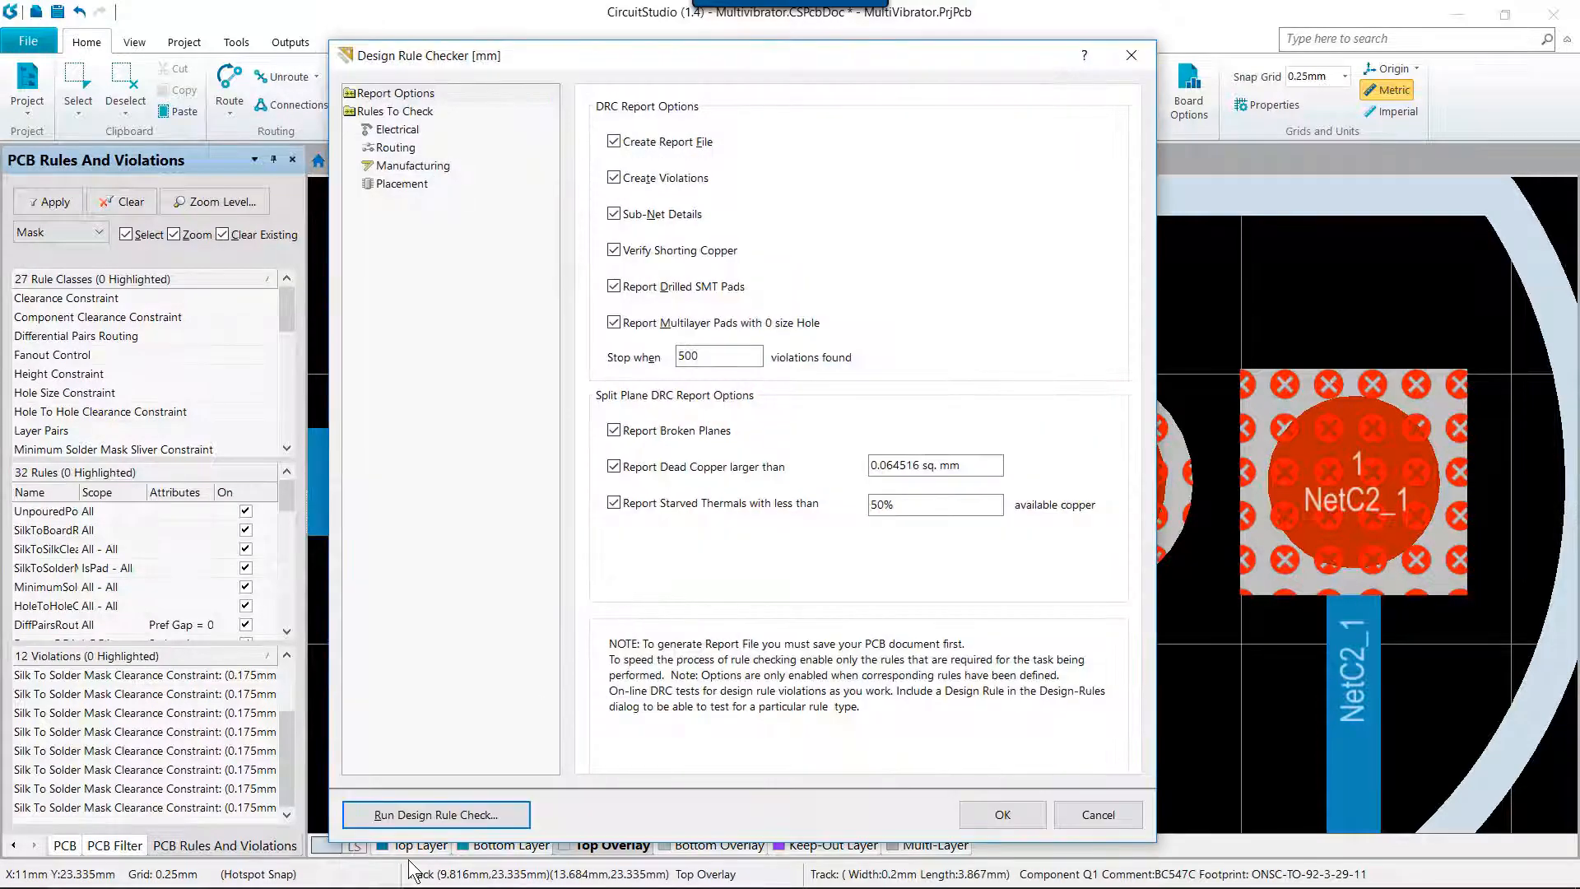
pyautogui.click(444, 815)
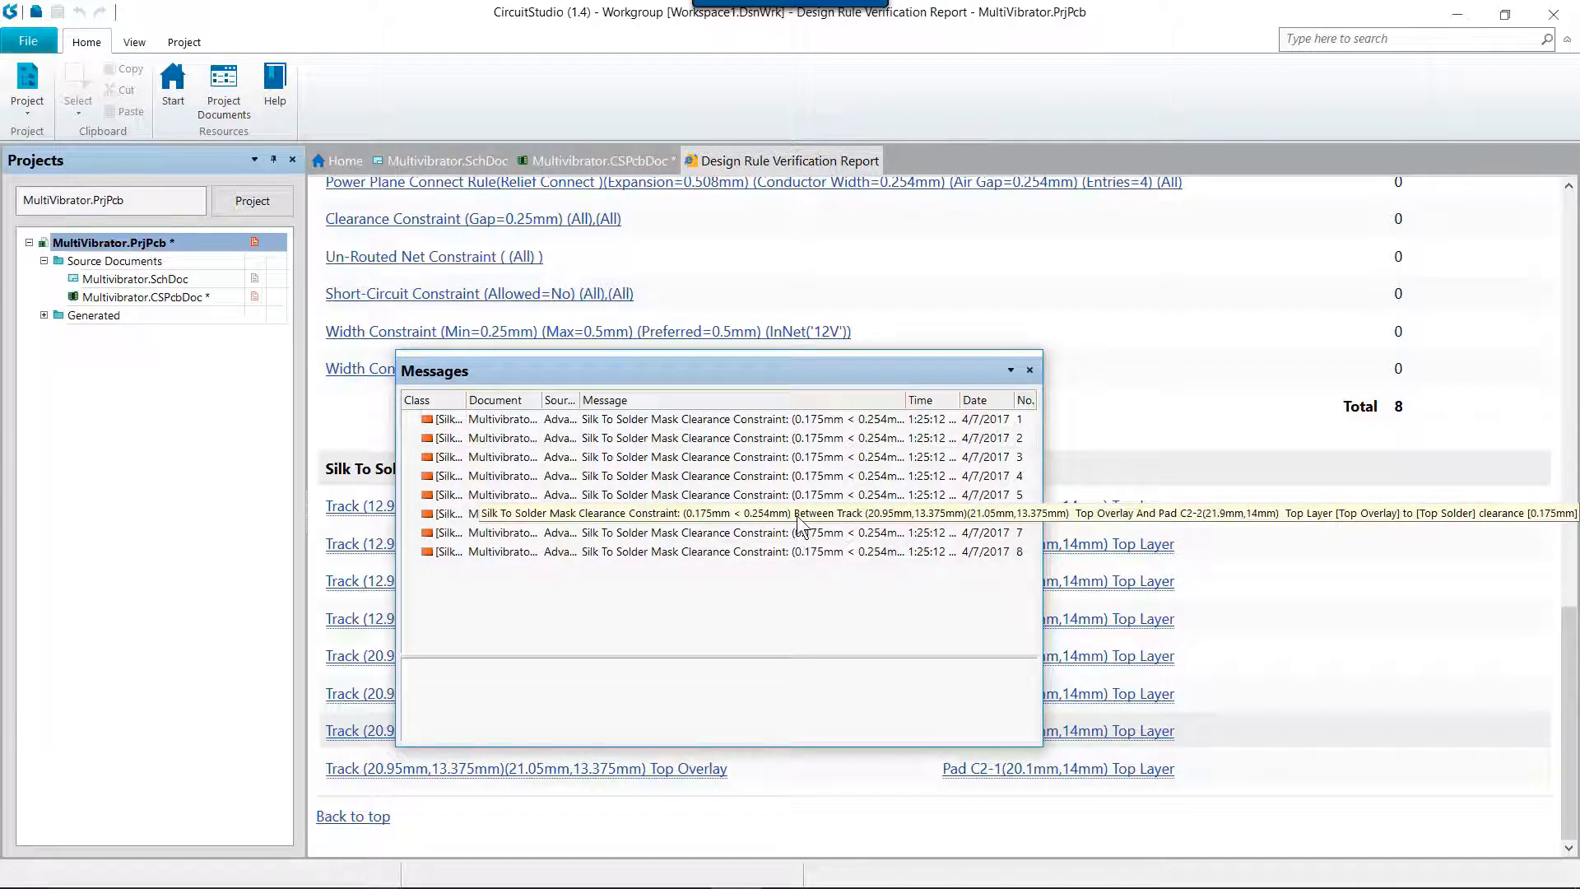
pyautogui.click(655, 424)
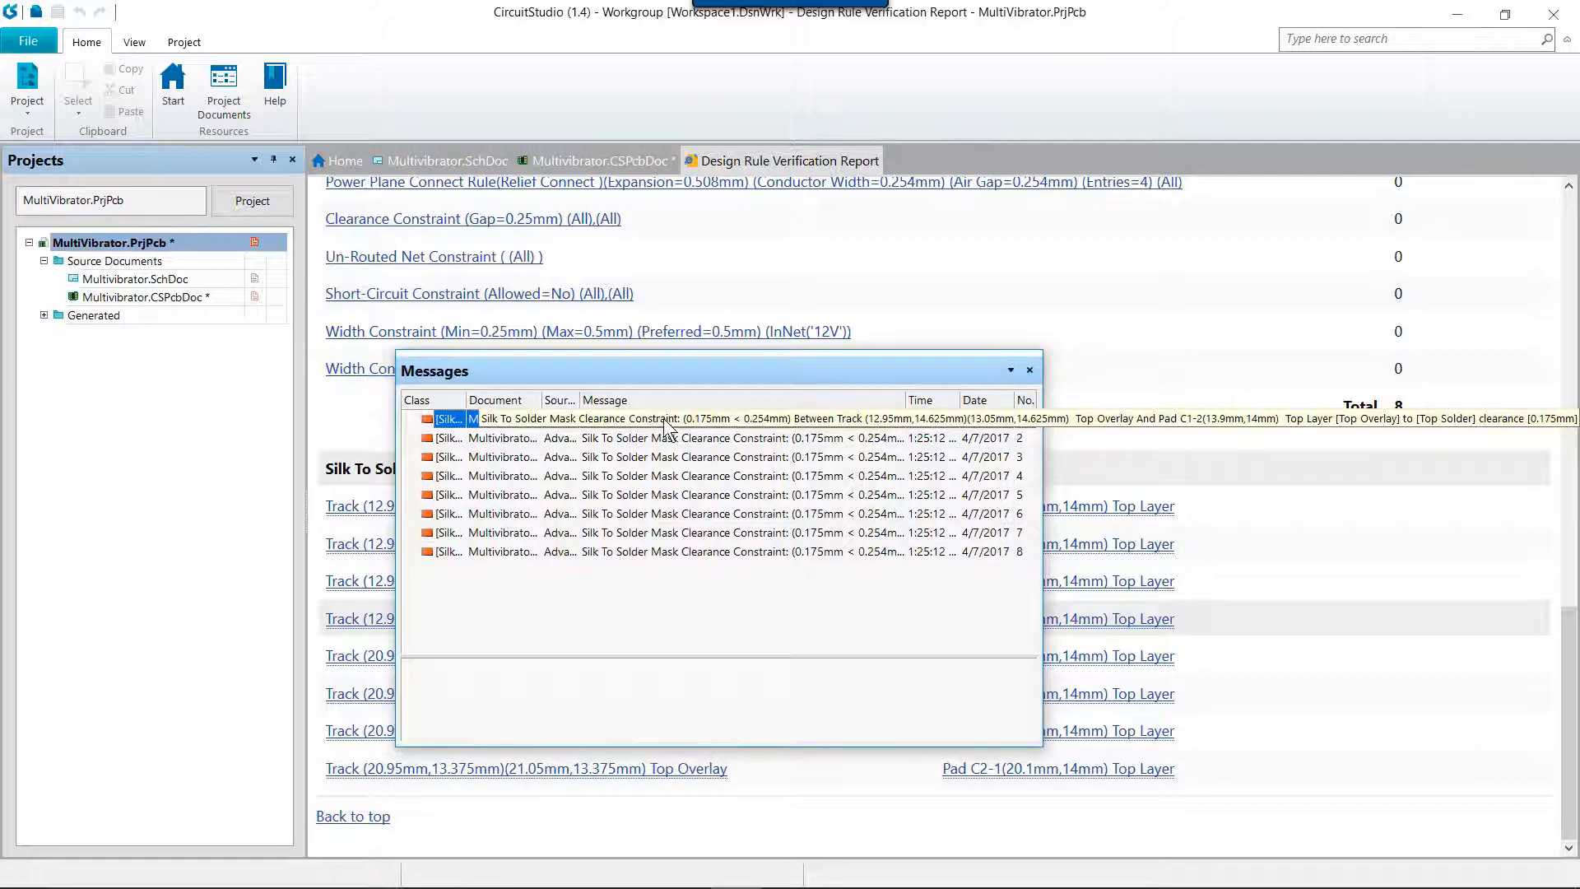
pyautogui.click(606, 159)
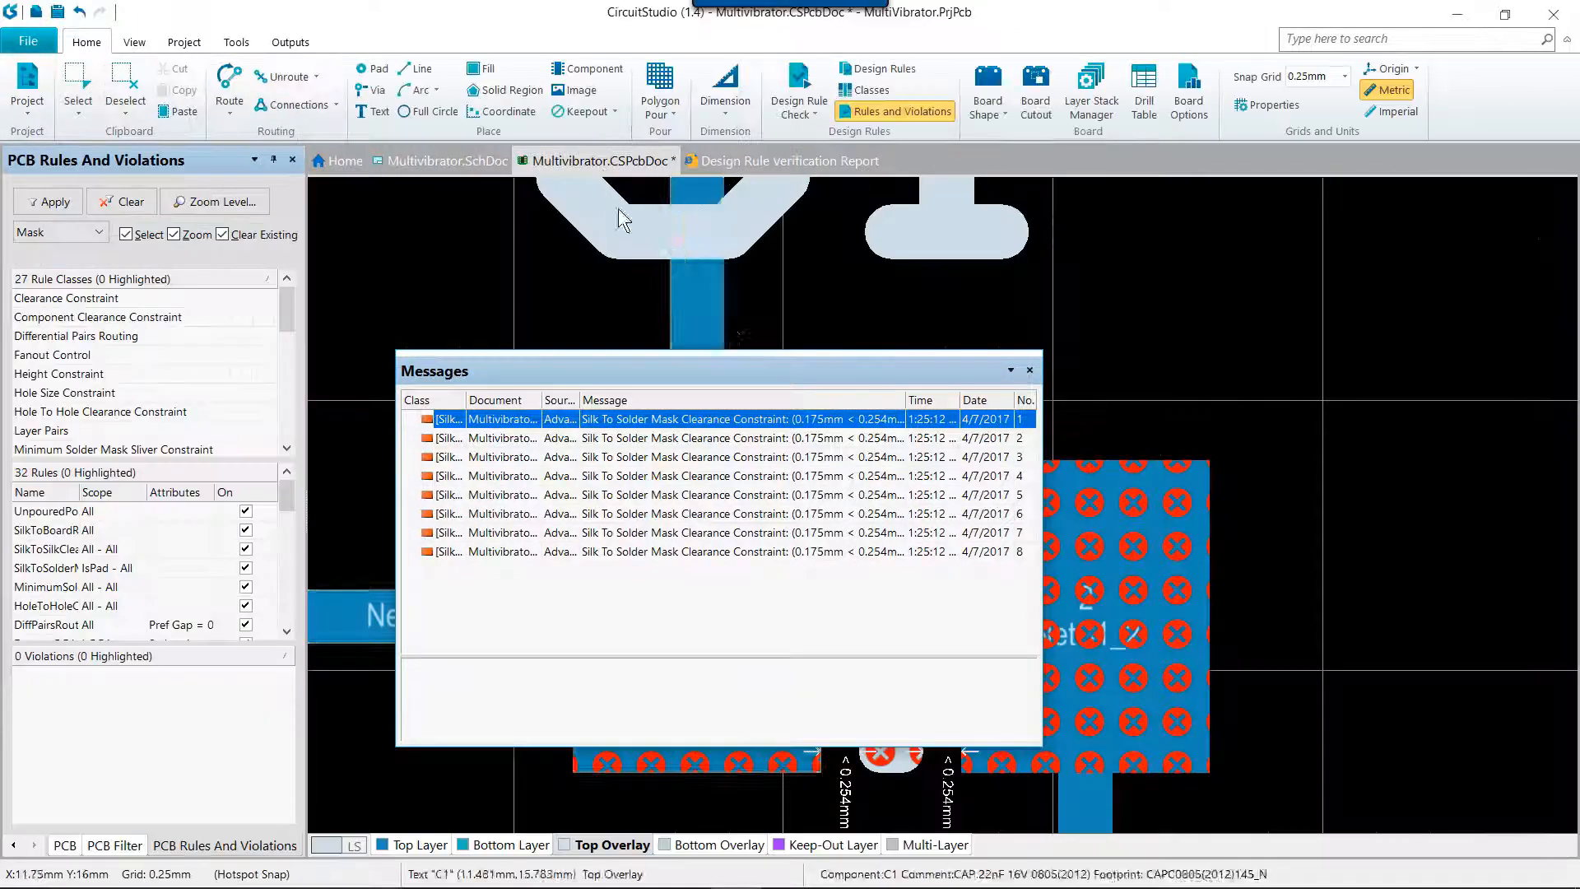
pyautogui.click(1029, 370)
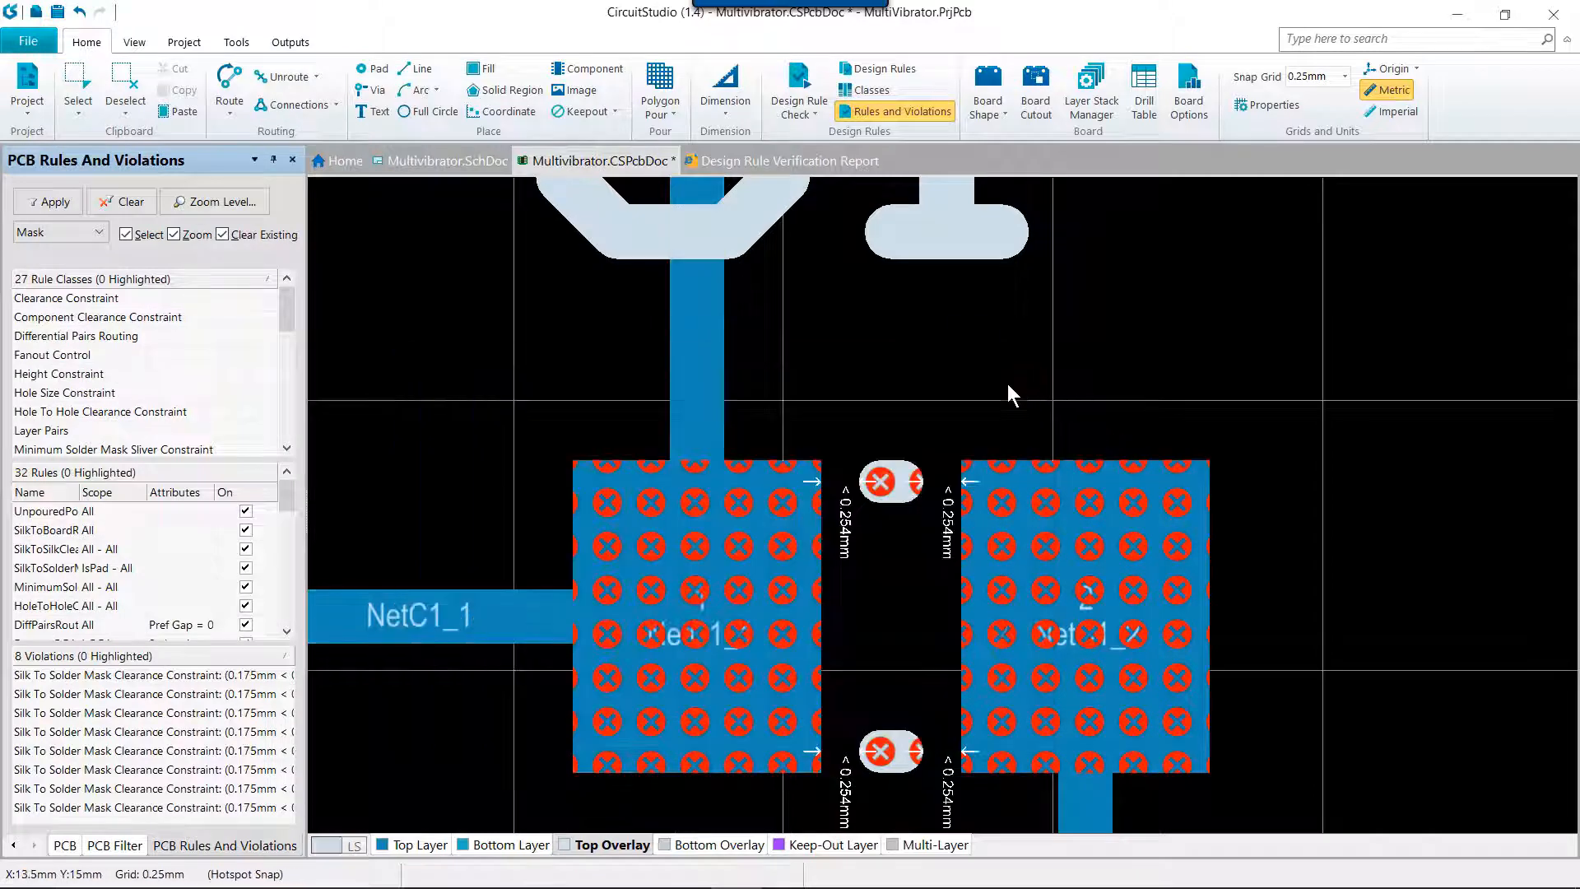
pyautogui.moveTo(1047, 597); pyautogui.dragTo(1000, 543, button='right')
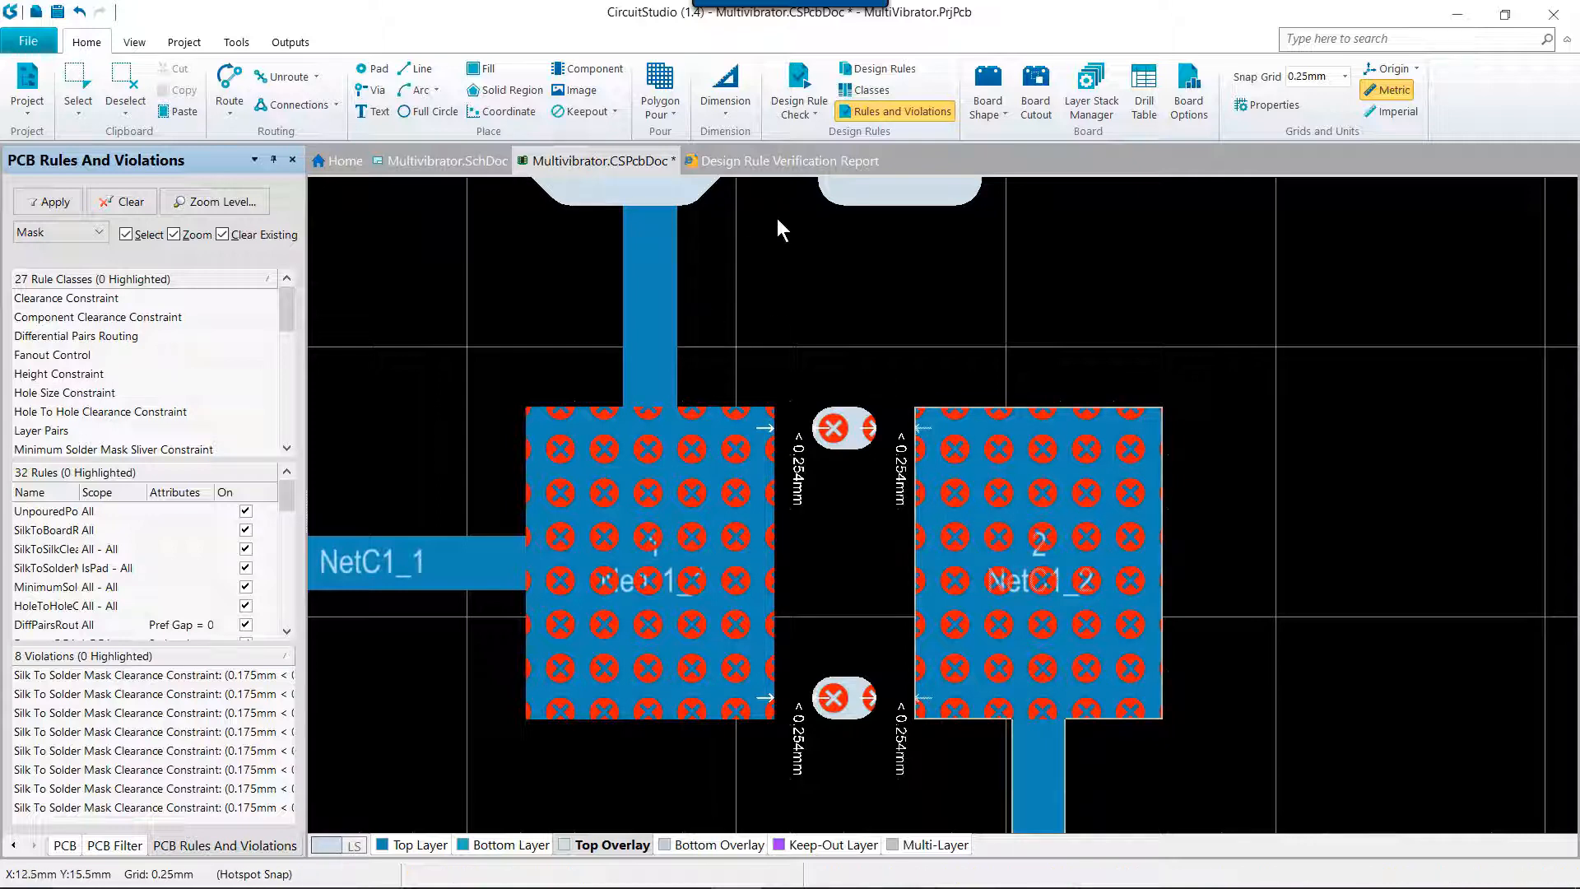
# - Set the Silkscreen To Object Minimum Clearance in the SilkToSolderMaskClearance rule to 0.1 mm and accept the design rule changes
pyautogui.click(873, 69)
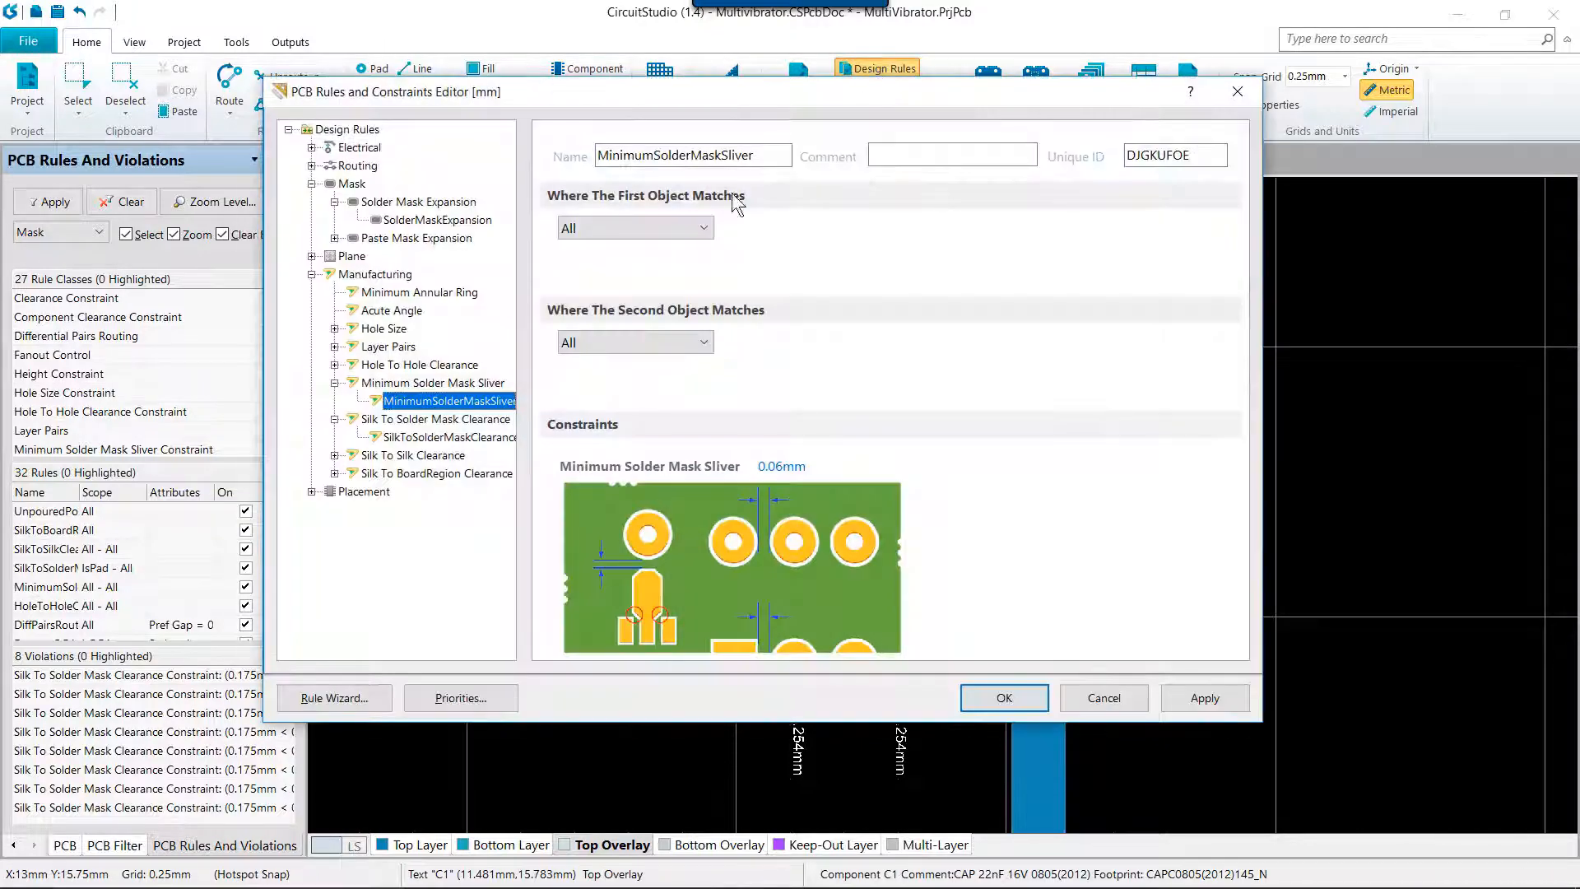
pyautogui.click(436, 440)
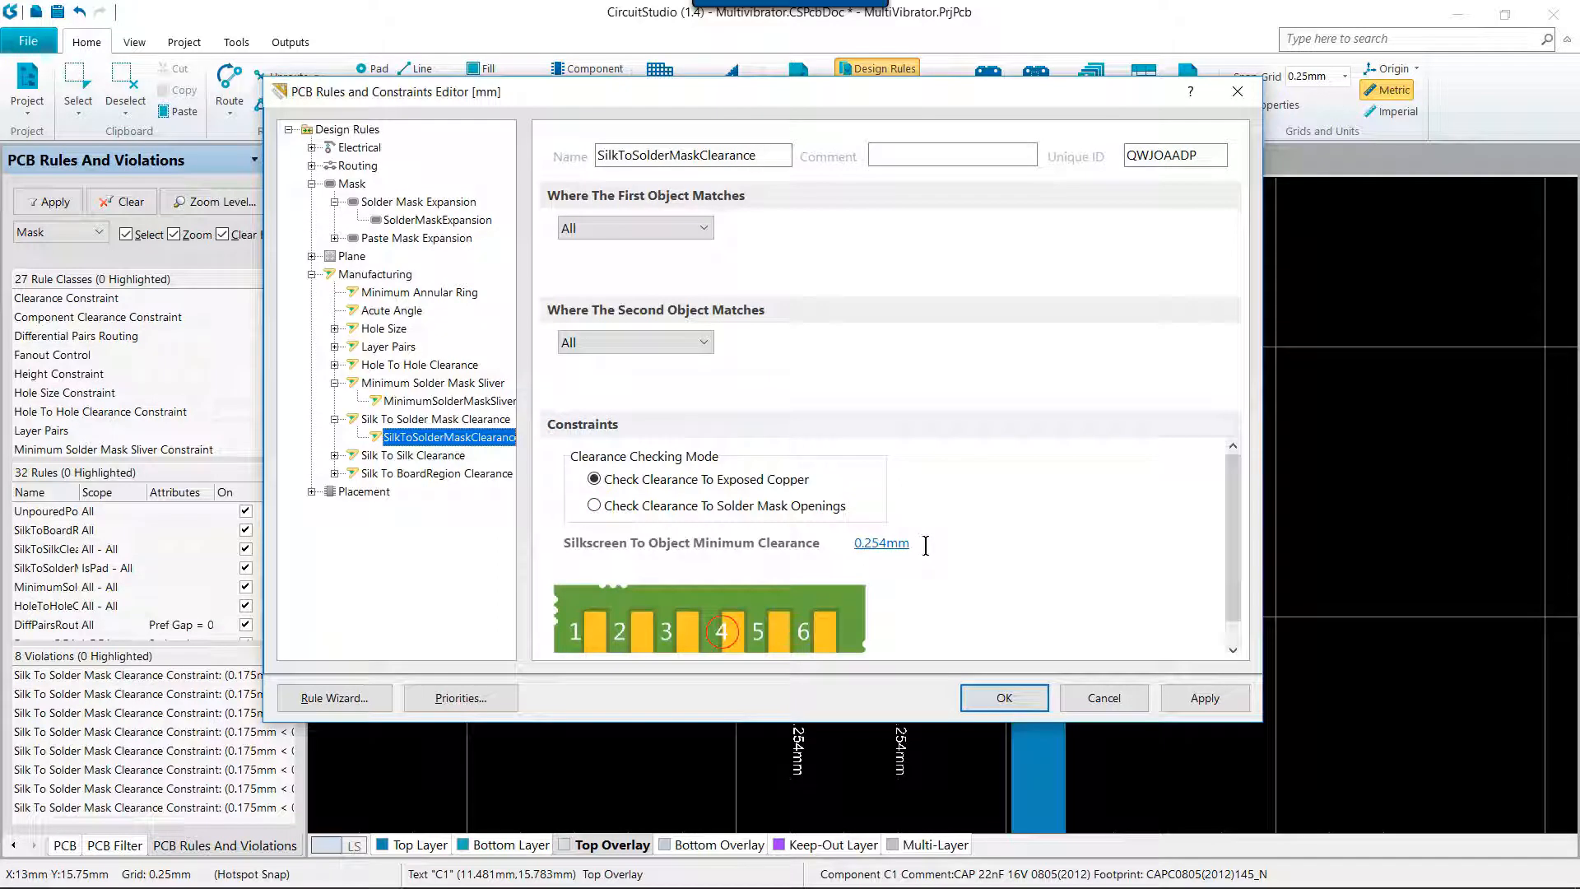
pyautogui.click(874, 542)
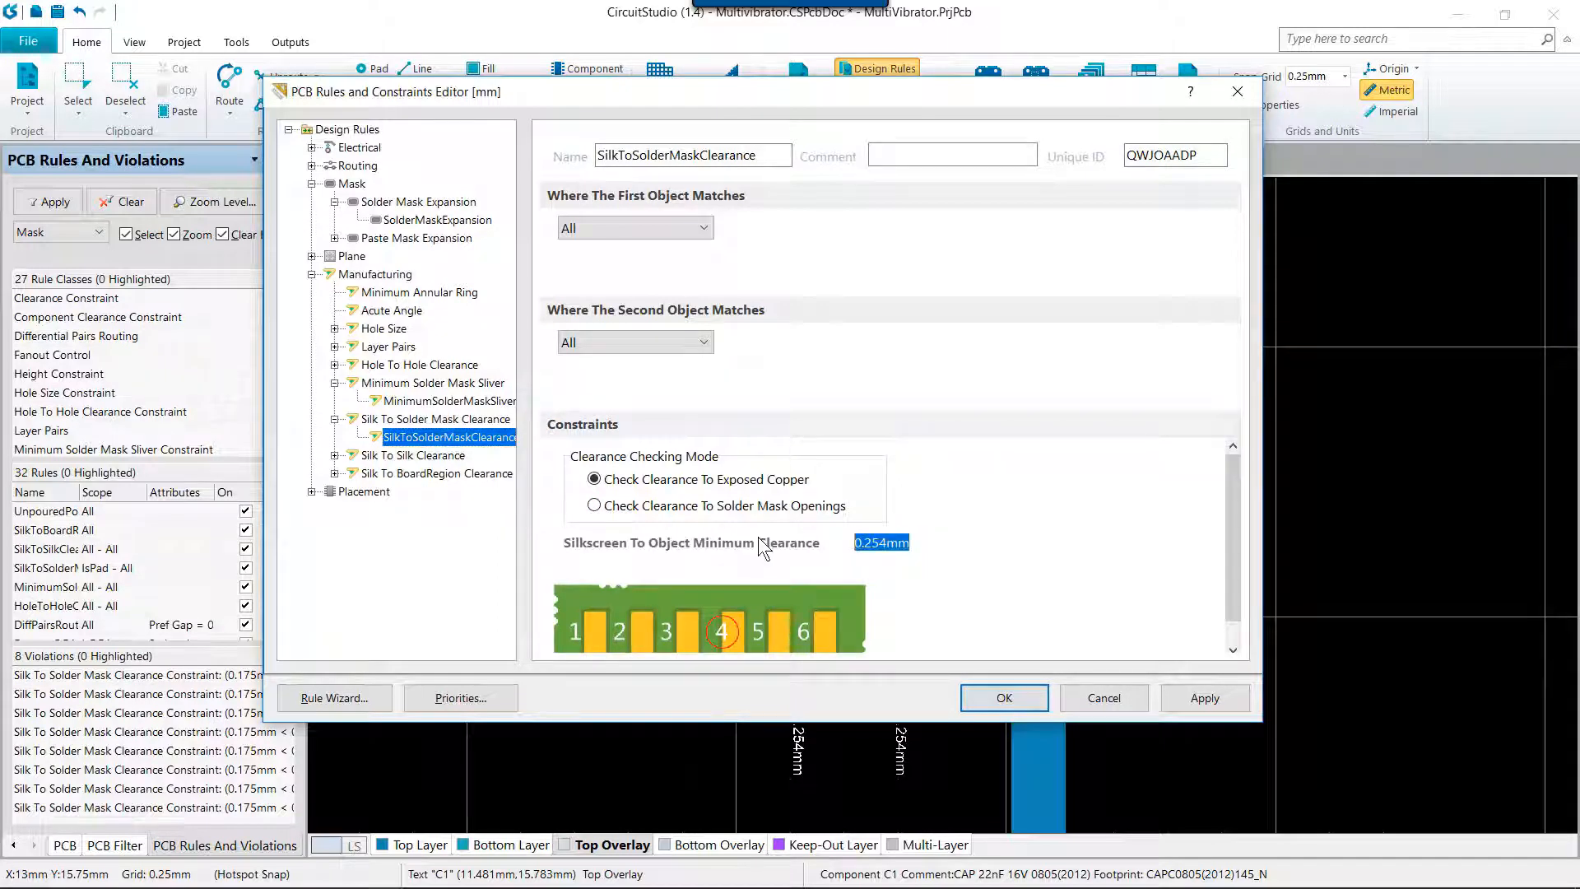
pyautogui.write('.1')
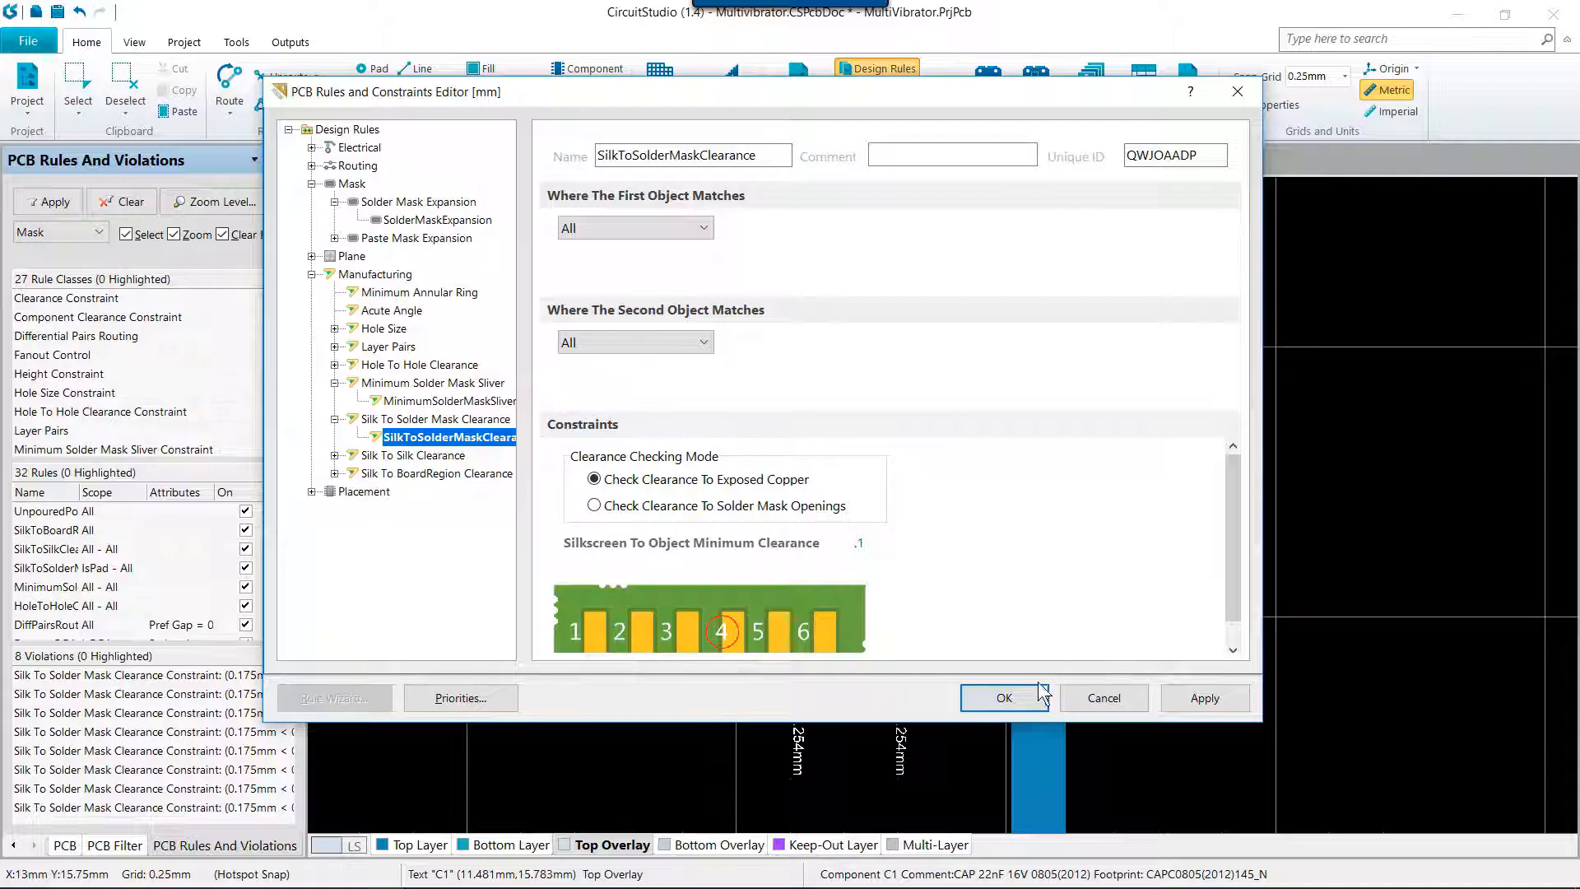
pyautogui.click(1004, 698)
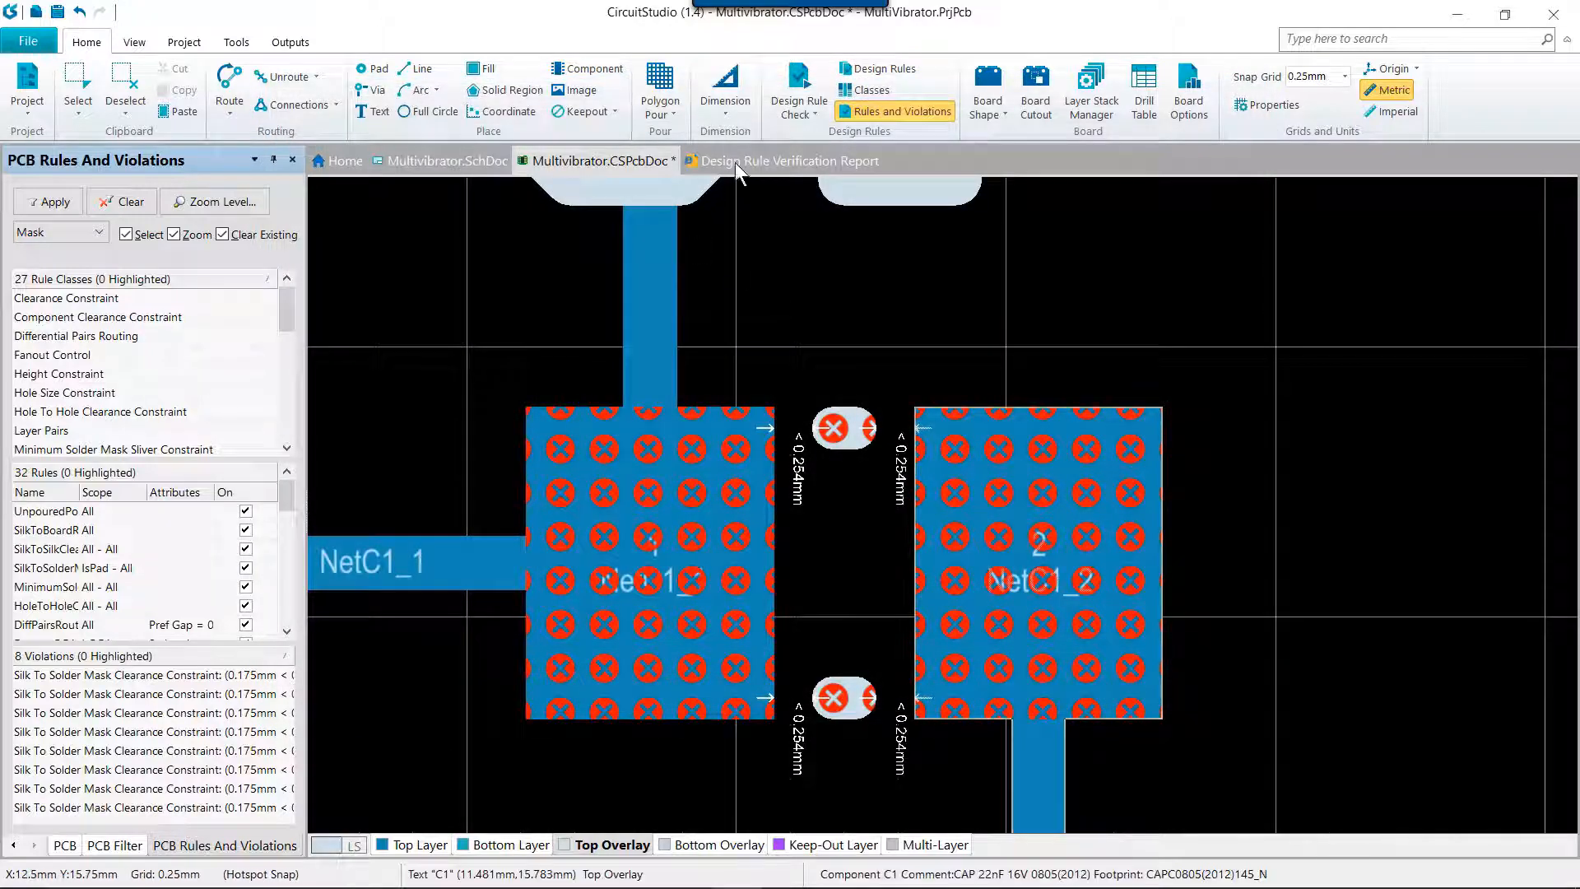
# - Run the design rule check again with the updated silkscreen clearance and dismiss the message list
pyautogui.click(799, 84)
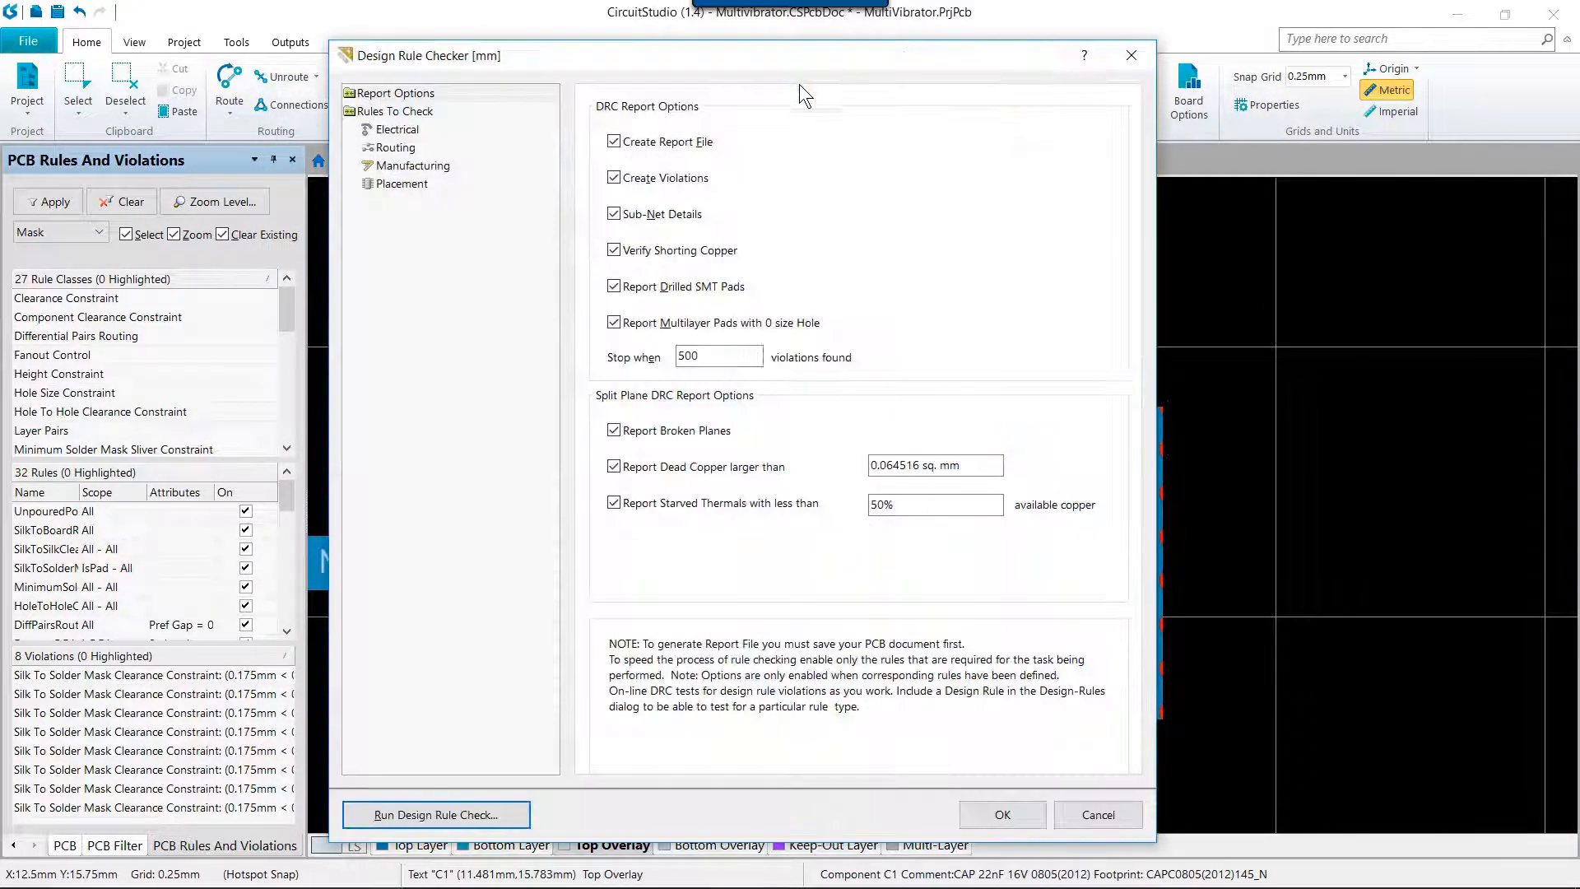
pyautogui.click(442, 812)
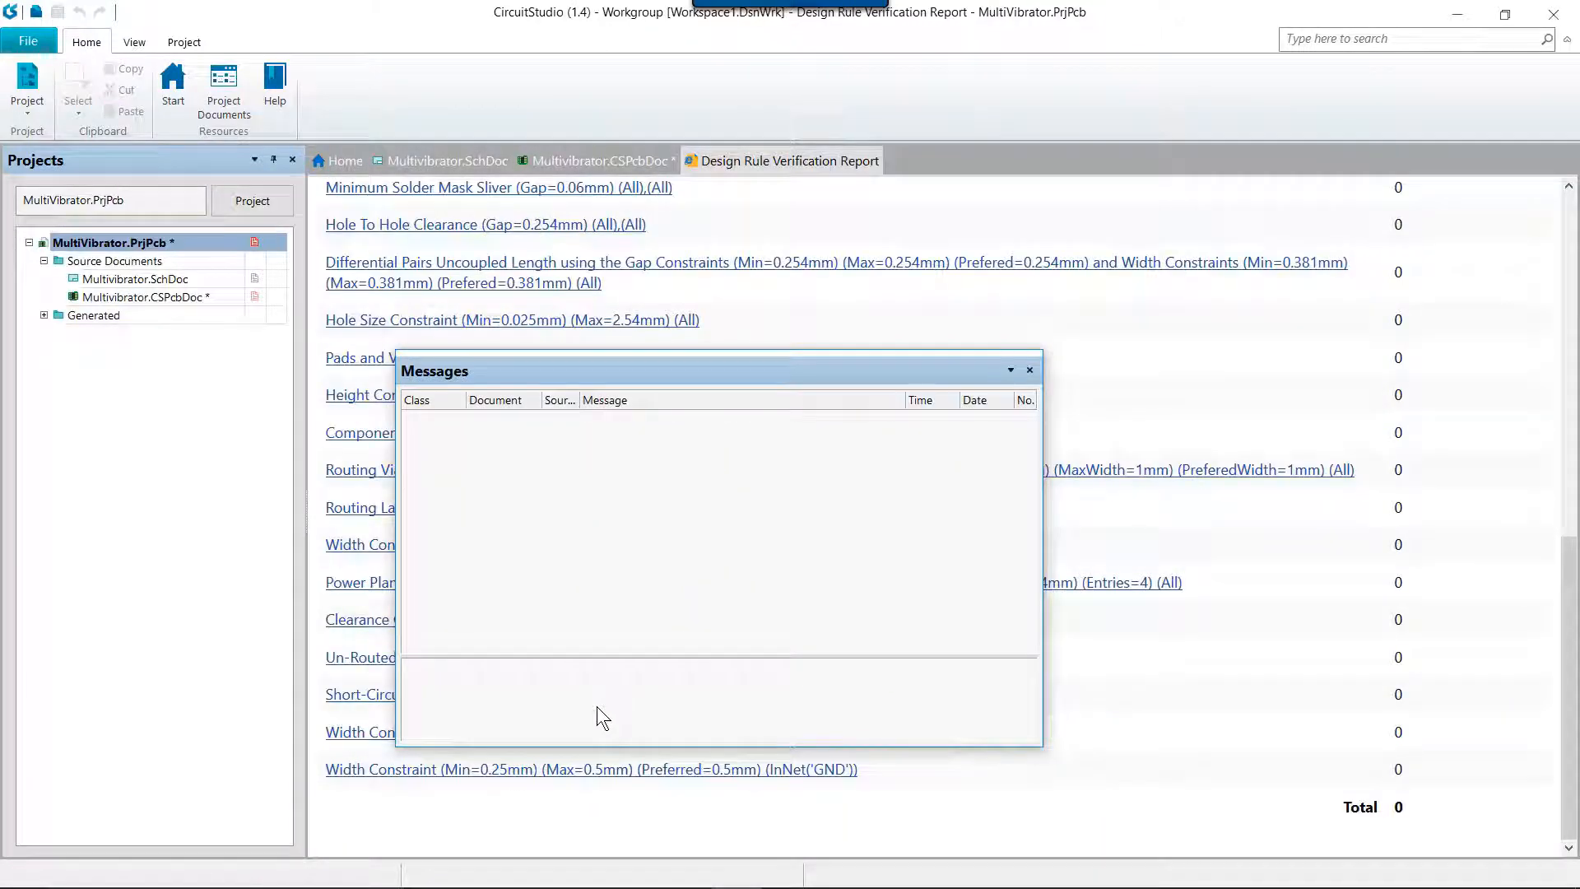
pyautogui.click(1029, 369)
# - Return to the Multivibrator.CSPcbDoc board and save all open documents of the project
pyautogui.click(610, 161)
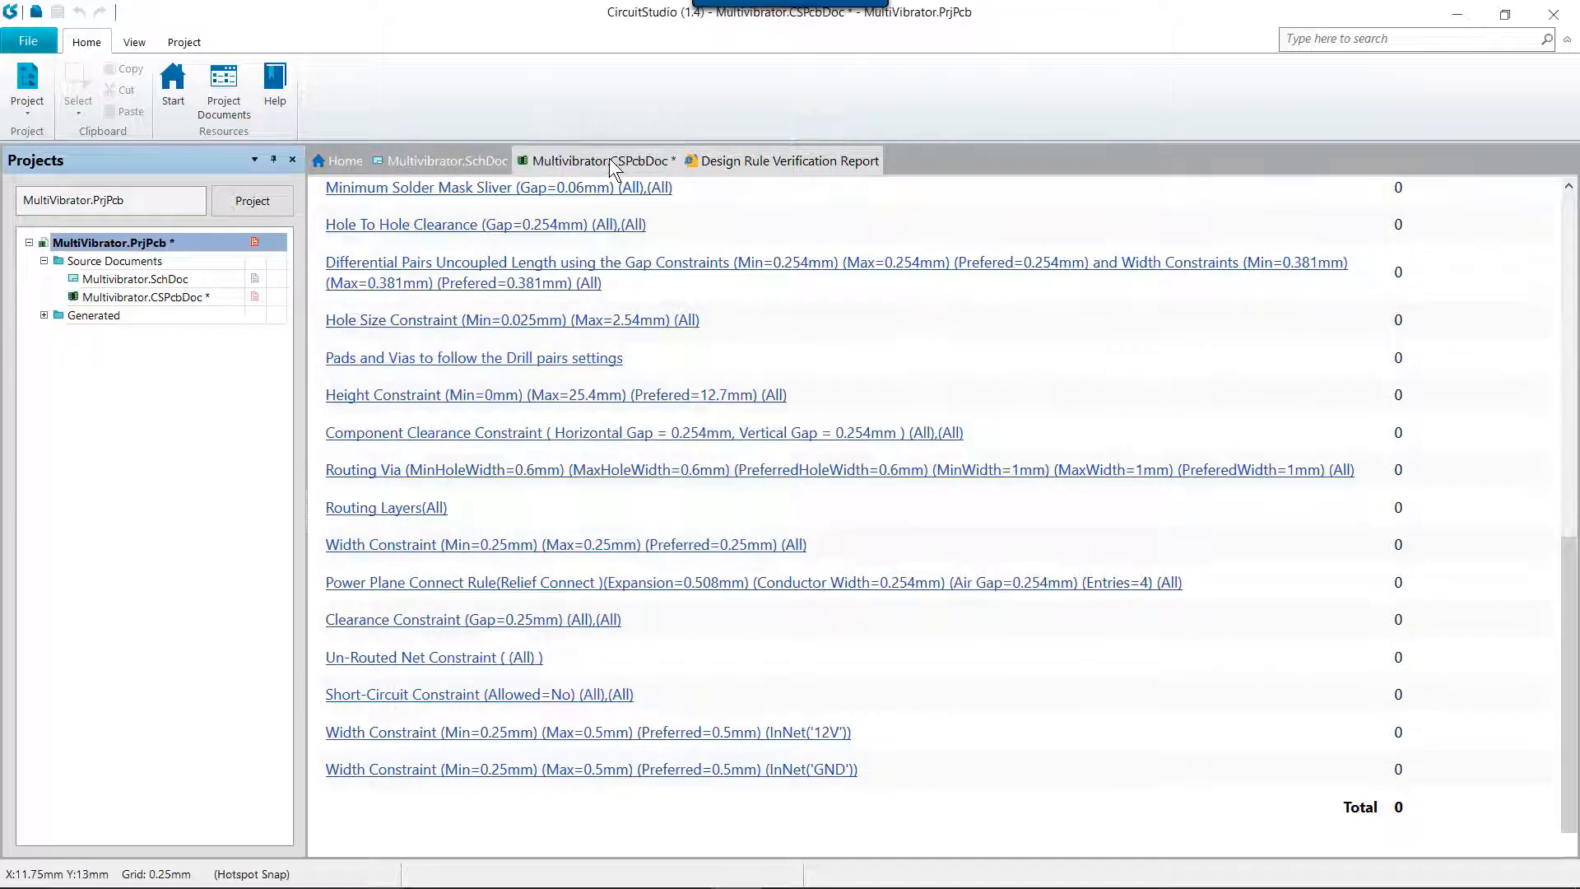
pyautogui.click(37, 45)
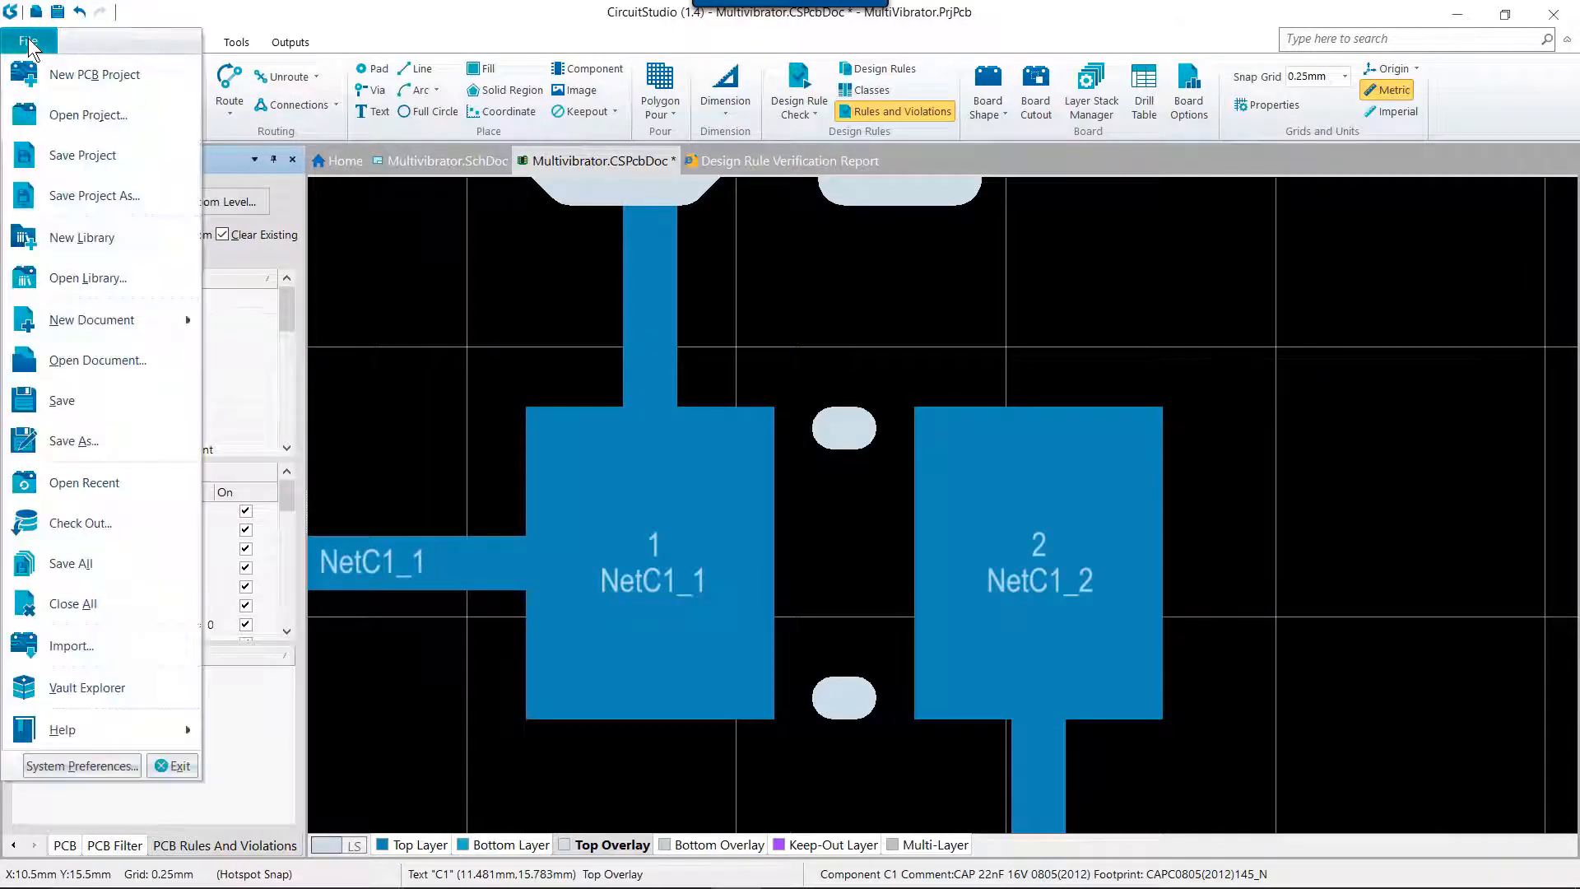
pyautogui.click(120, 566)
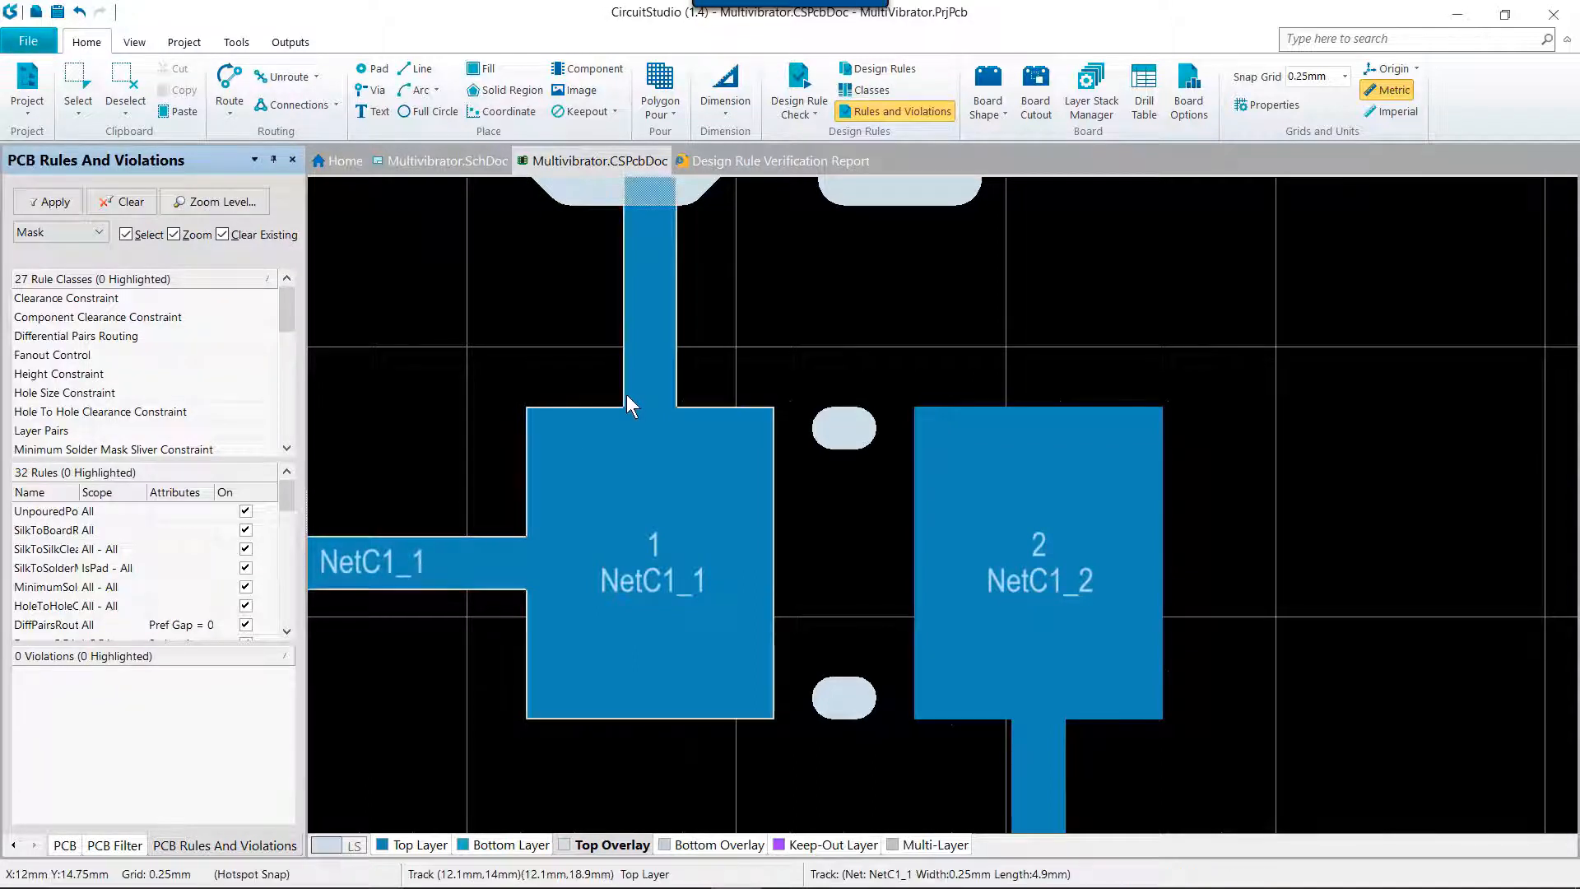